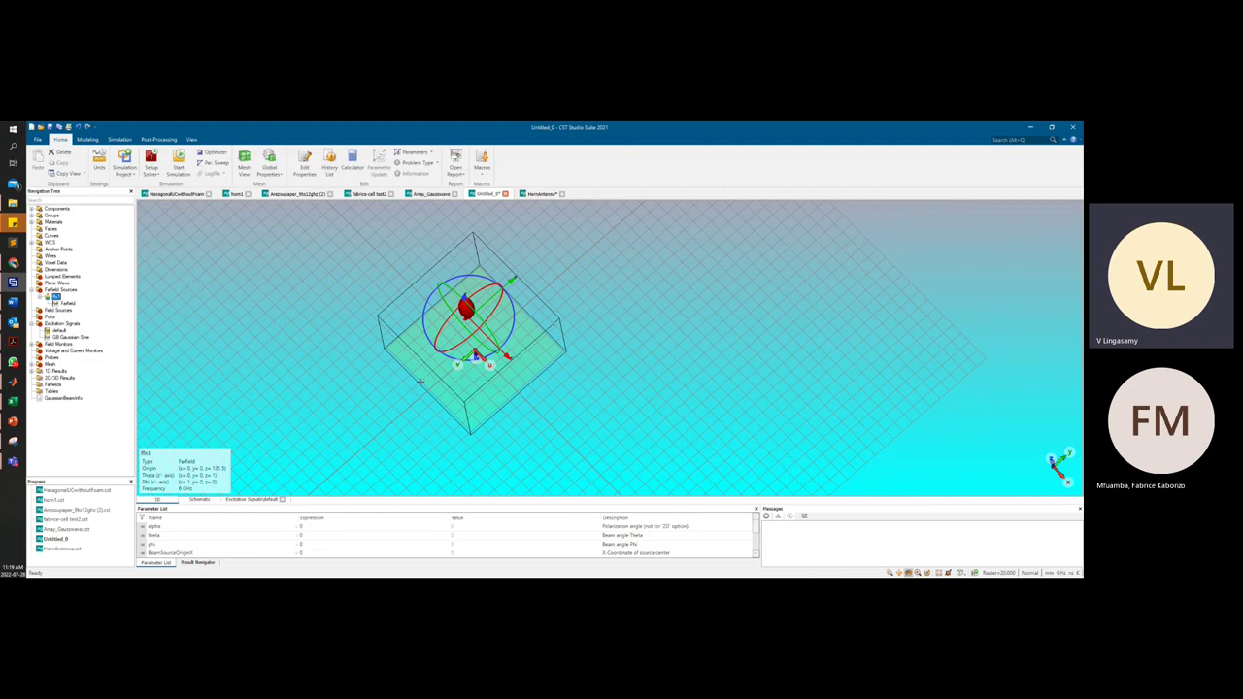
# Display the farfield plot of the ffs1 farfield source and check which actions are available for it
pyautogui.click(68, 304)
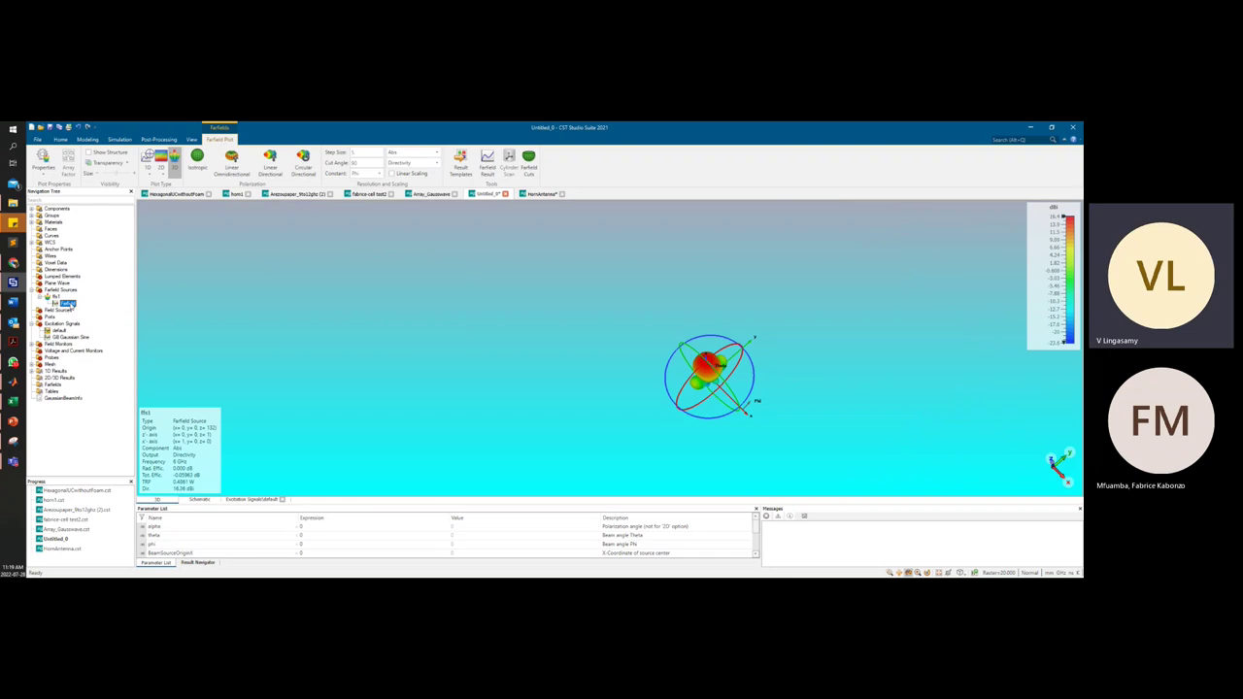
pyautogui.rightClick(66, 304)
pyautogui.press('Escape')
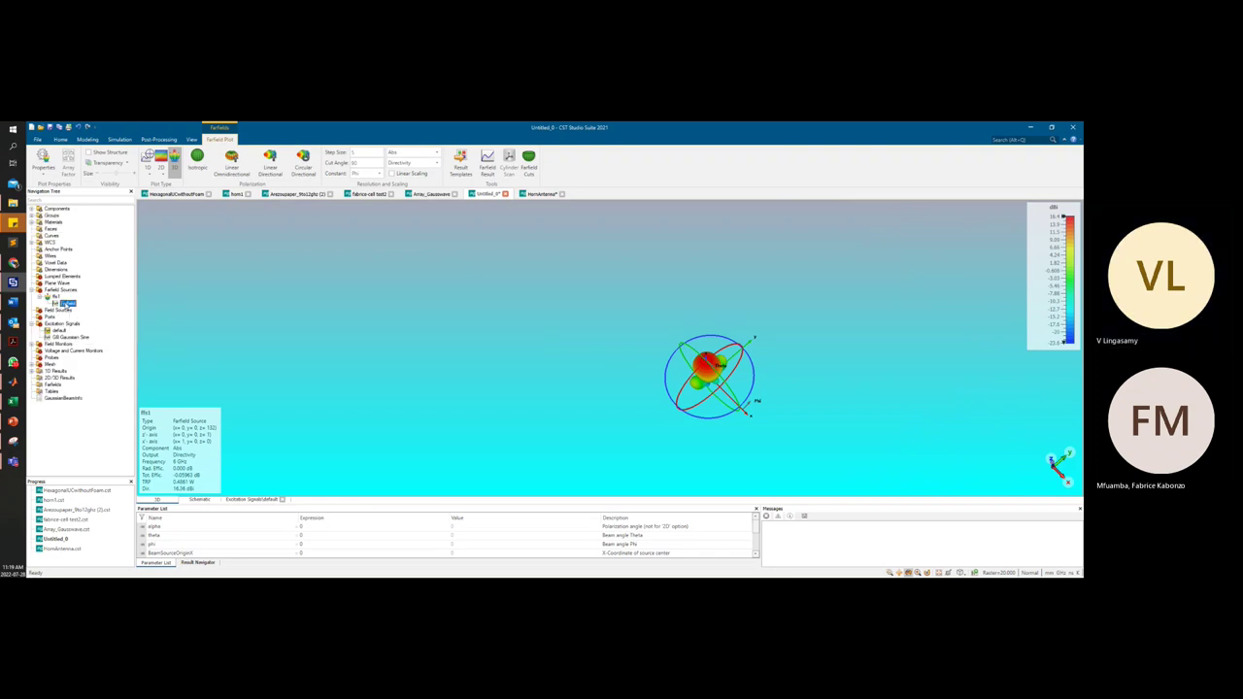
pyautogui.rightClick(66, 304)
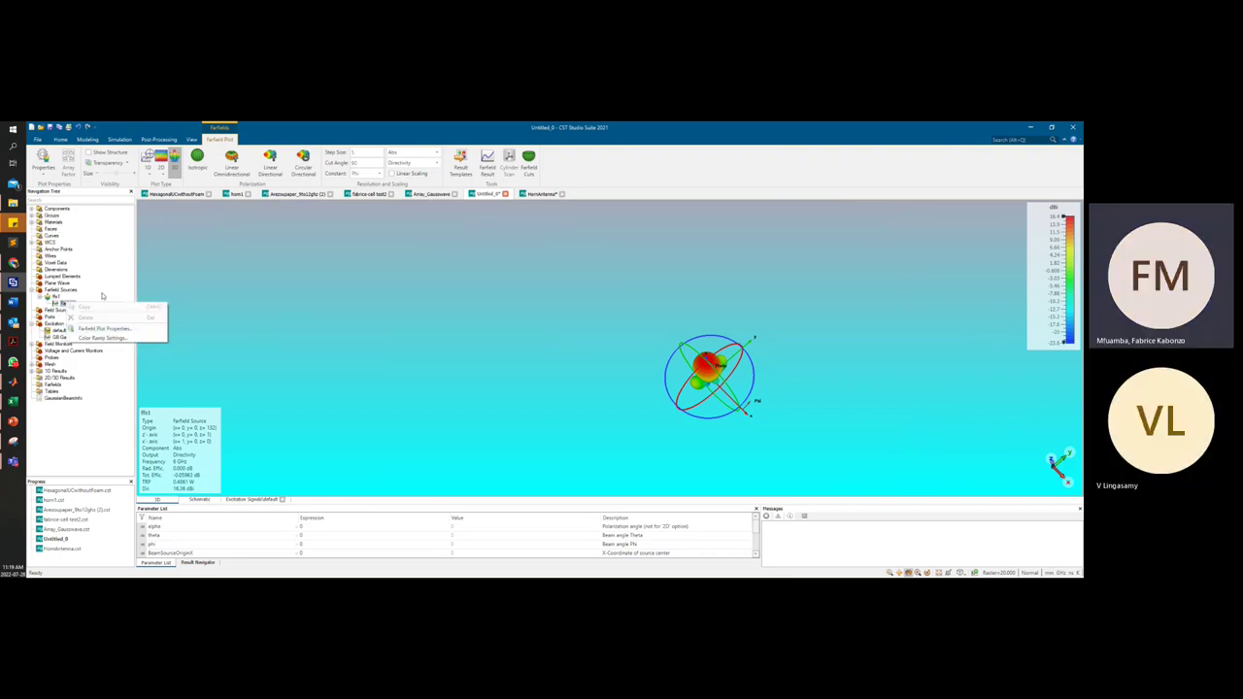
pyautogui.press('Escape')
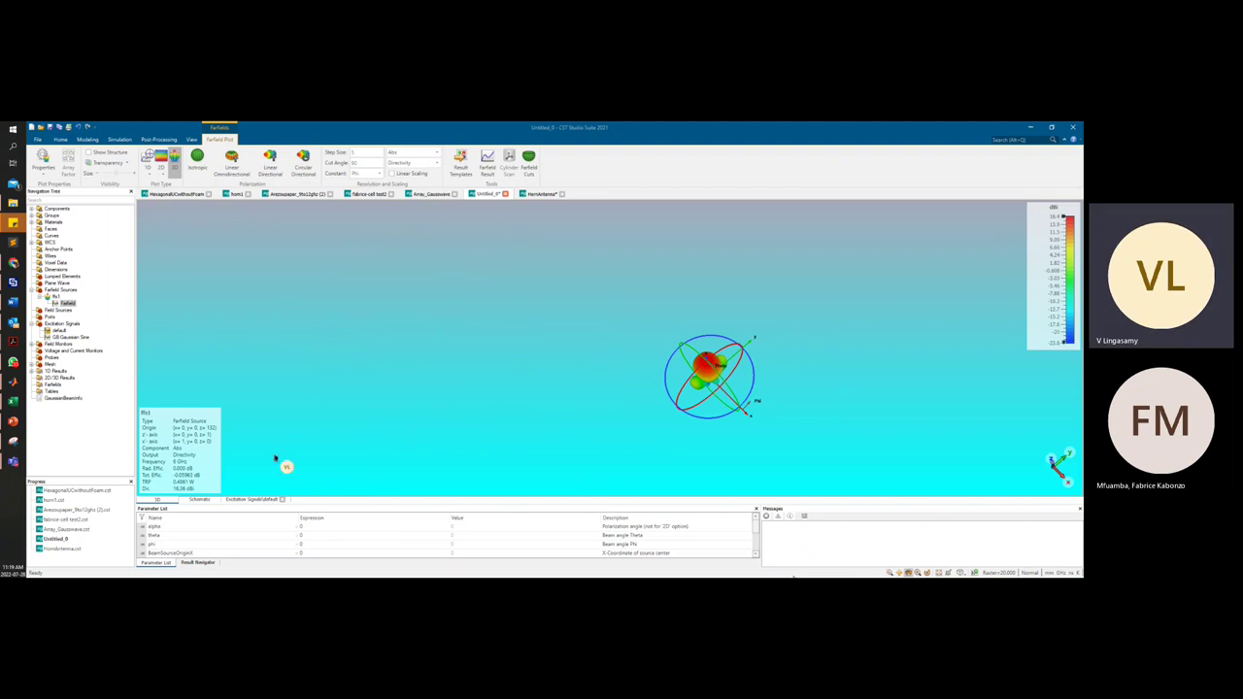
# Show the project's schematic and move the MWSSCHEM1 block a short distance to the left
pyautogui.click(201, 499)
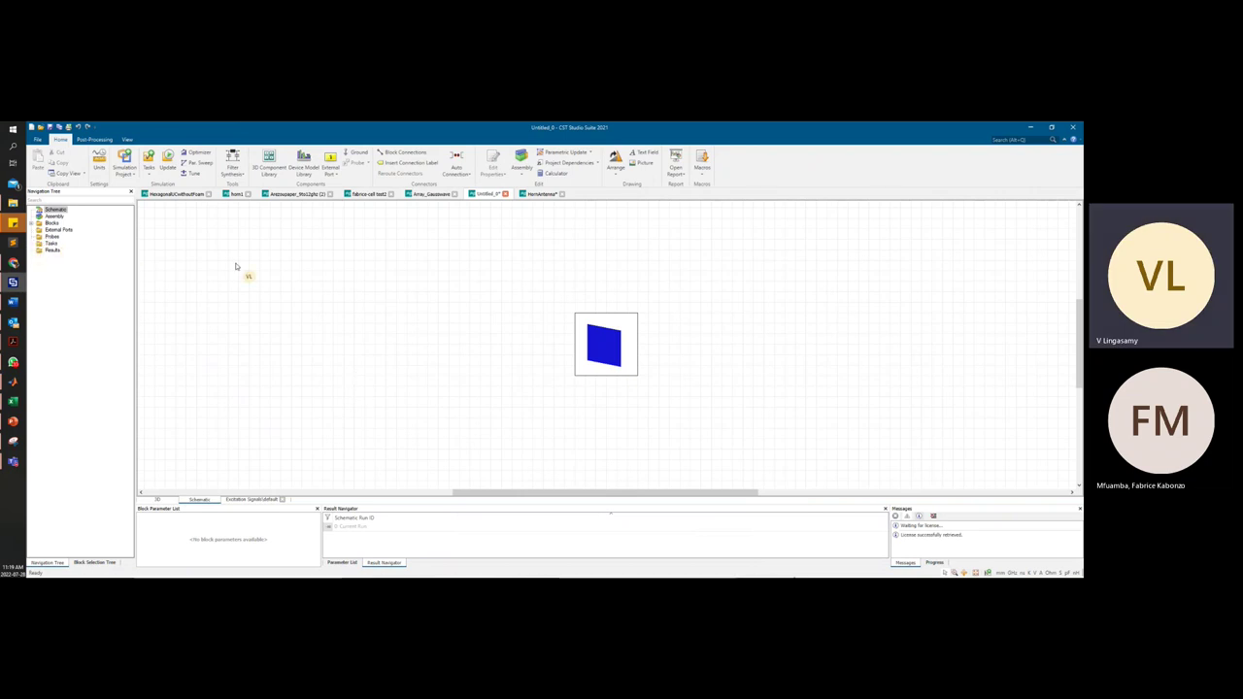
pyautogui.click(642, 369)
pyautogui.moveTo(644, 369); pyautogui.dragTo(521, 359)
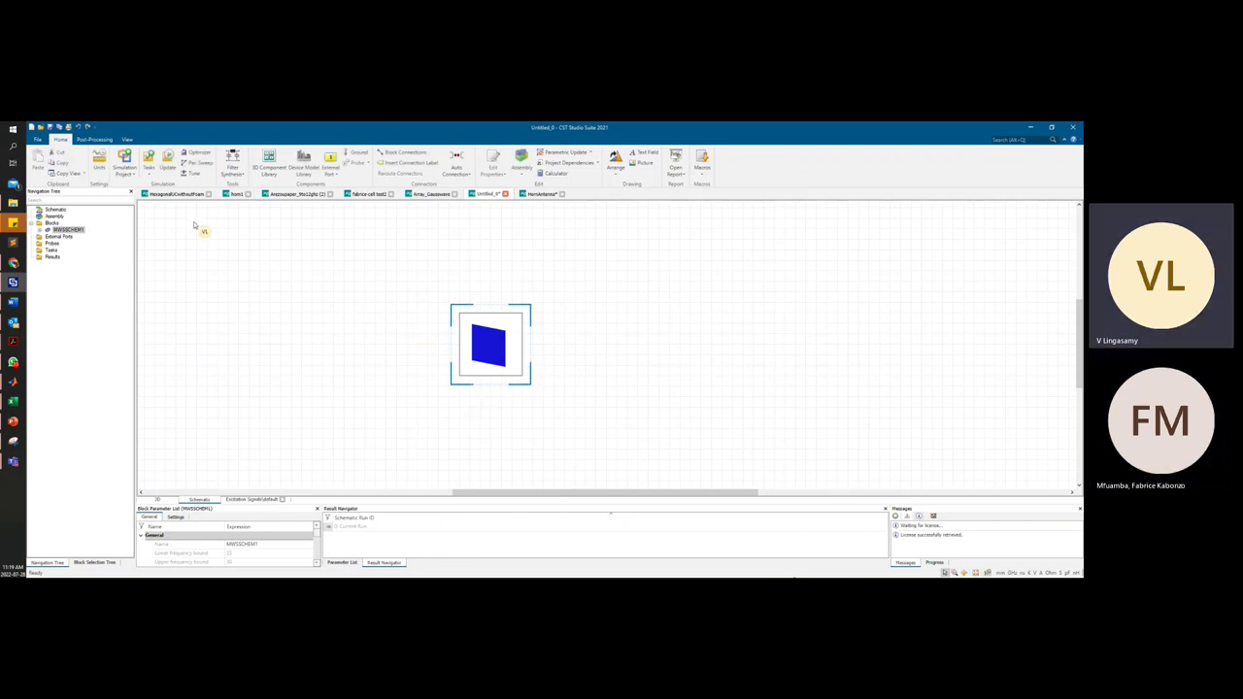
# Add a new simulation task of the Simulation project type to the schematic
pyautogui.click(123, 179)
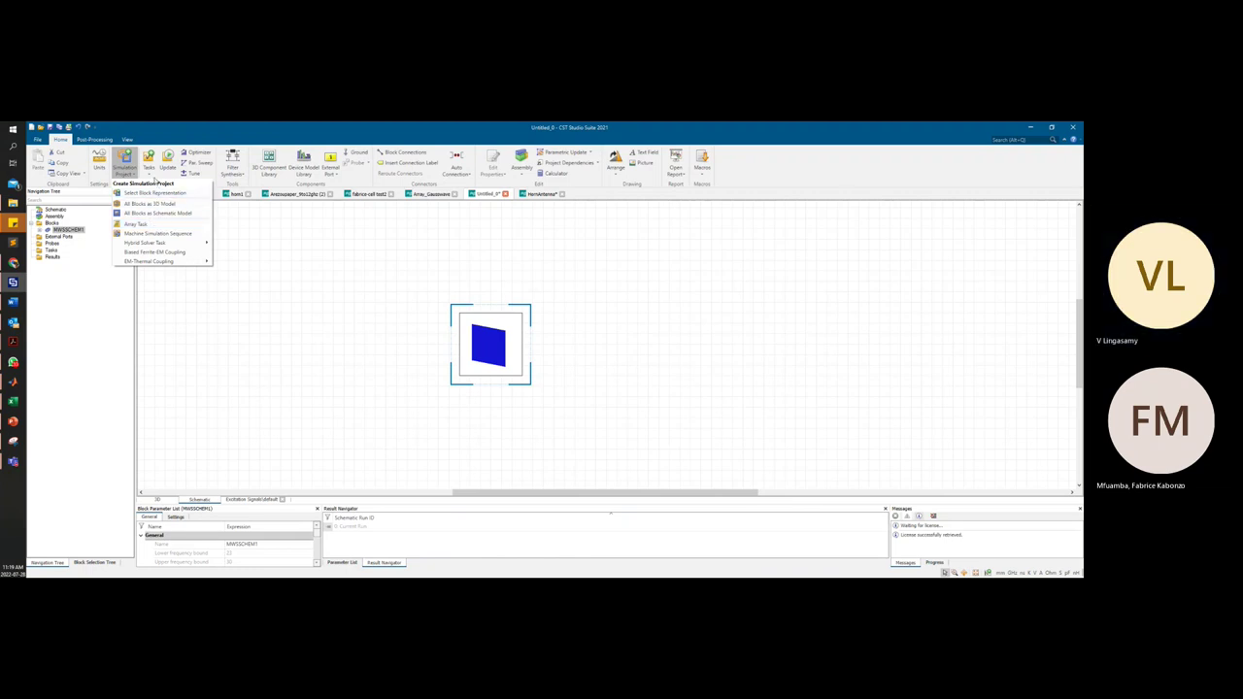
pyautogui.click(151, 179)
pyautogui.click(150, 177)
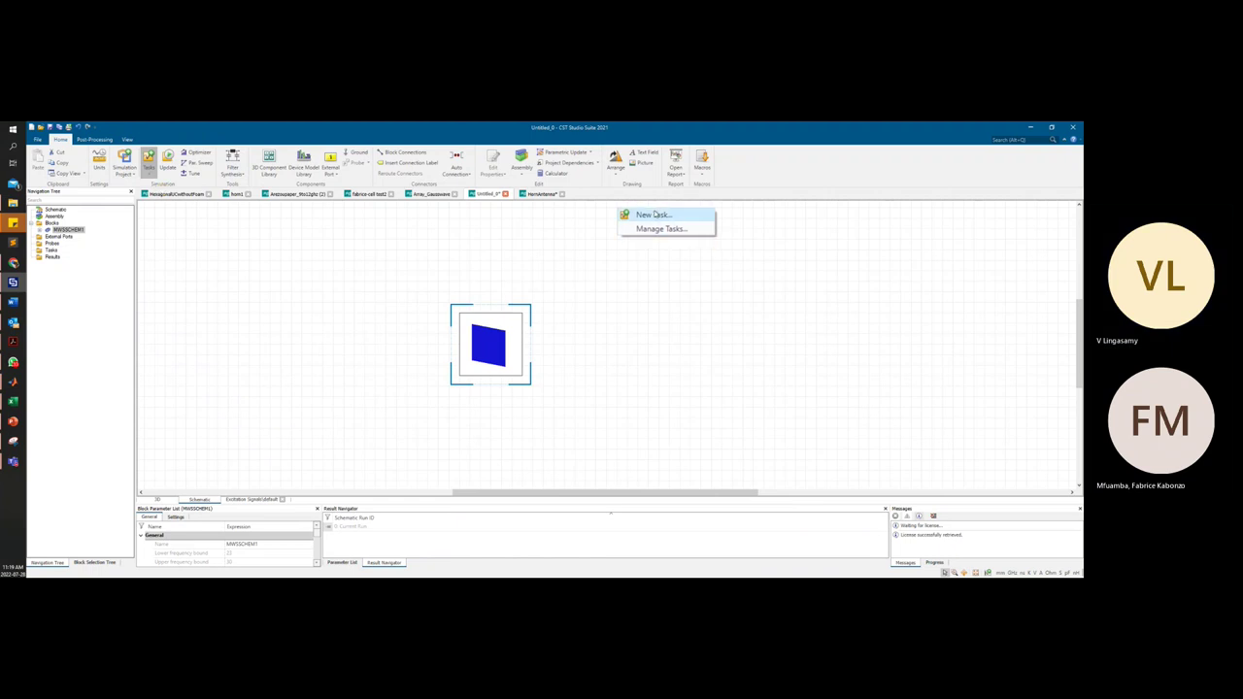
pyautogui.click(654, 214)
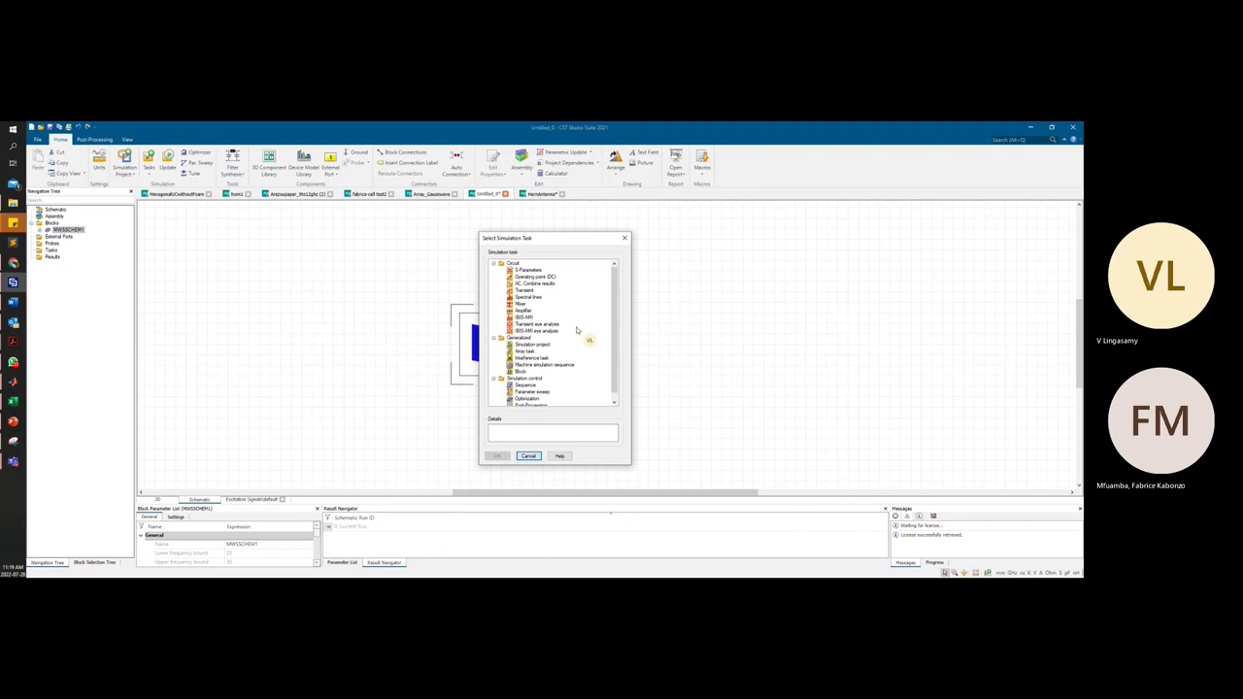
pyautogui.scroll(-1, 574, 327)
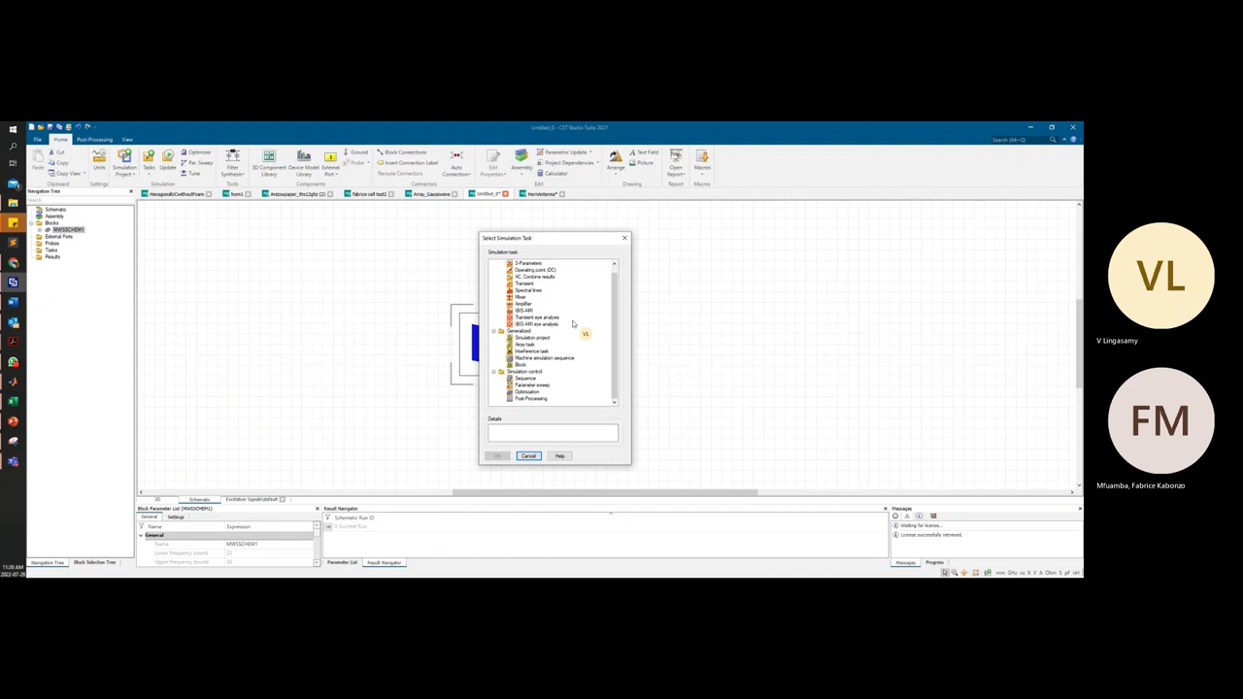
pyautogui.doubleClick(536, 338)
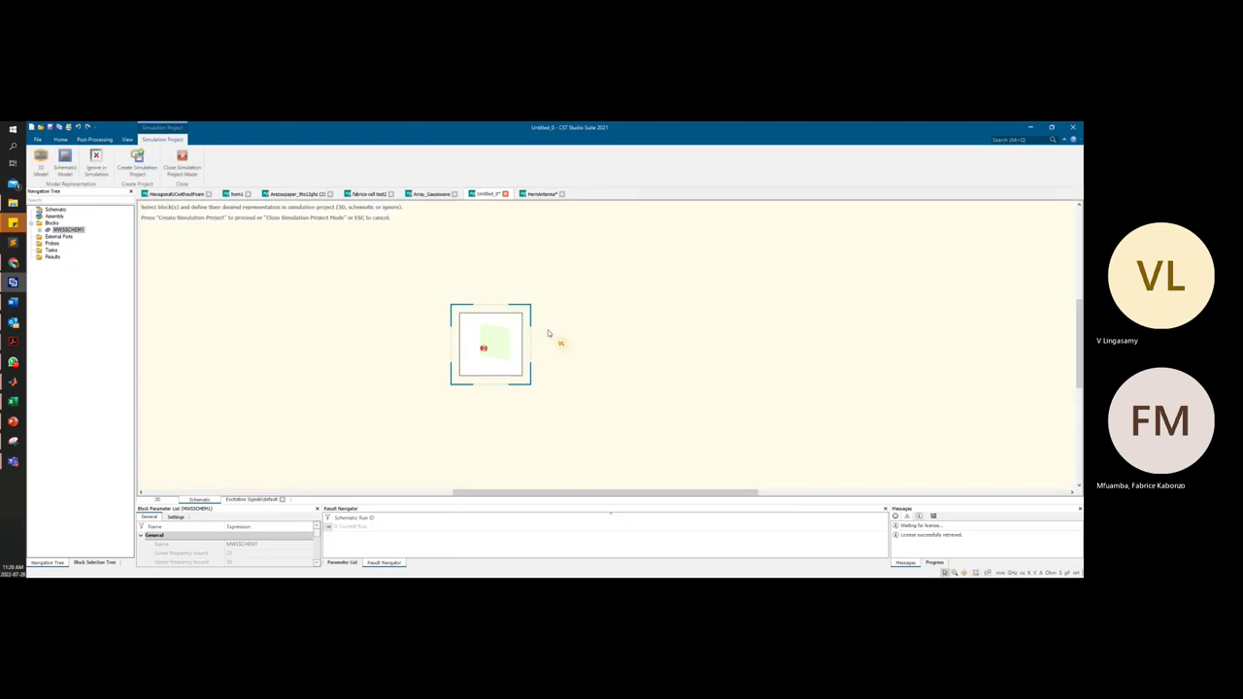
# Start creating the simulation project without any blocks selected and accept continuing with an empty project
pyautogui.scroll(1, 546, 334)
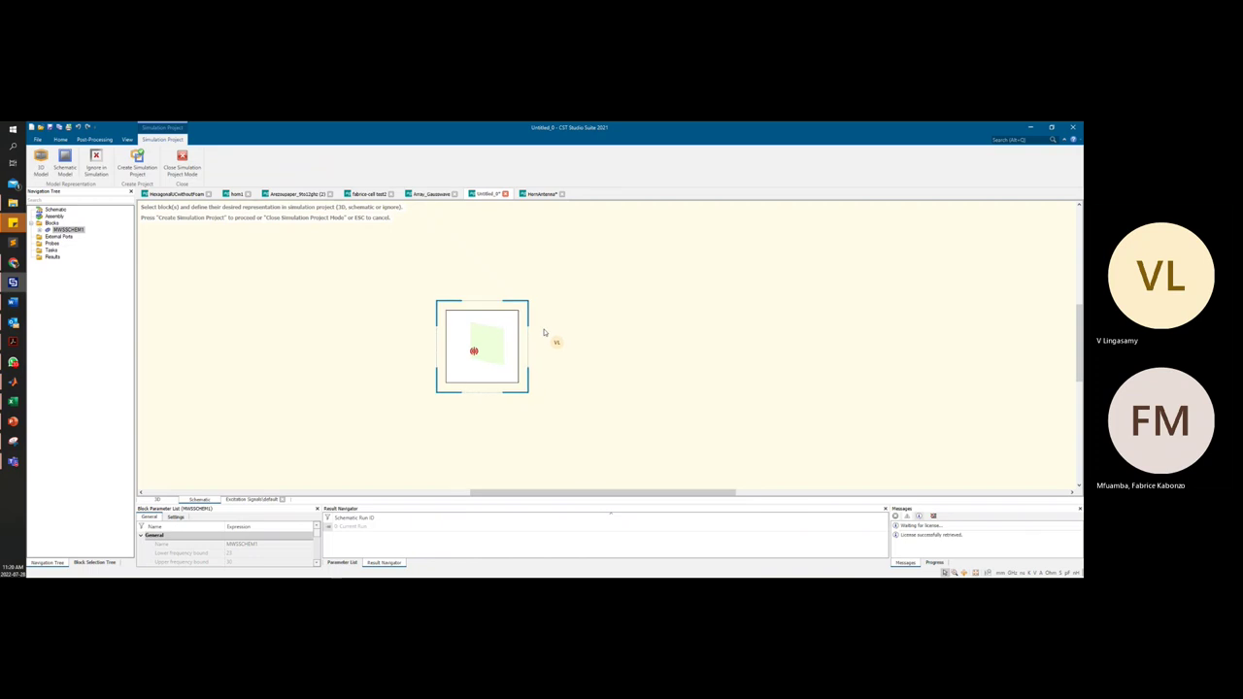
pyautogui.scroll(1, 545, 333)
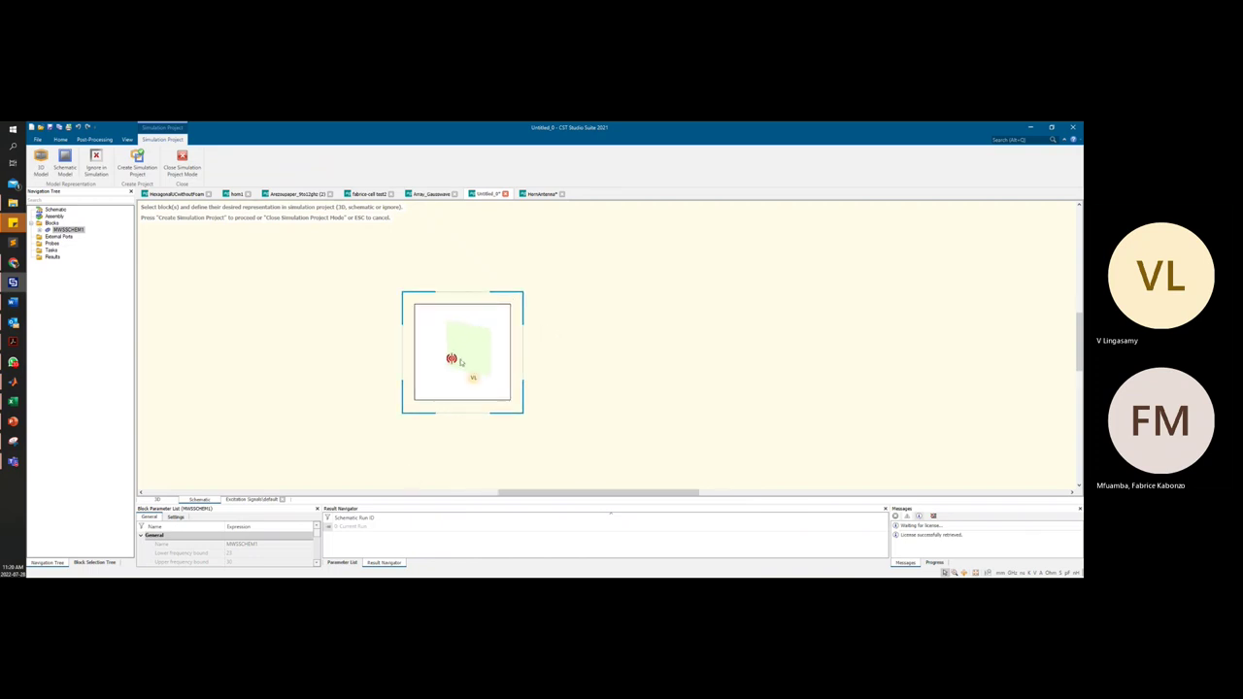
pyautogui.click(137, 161)
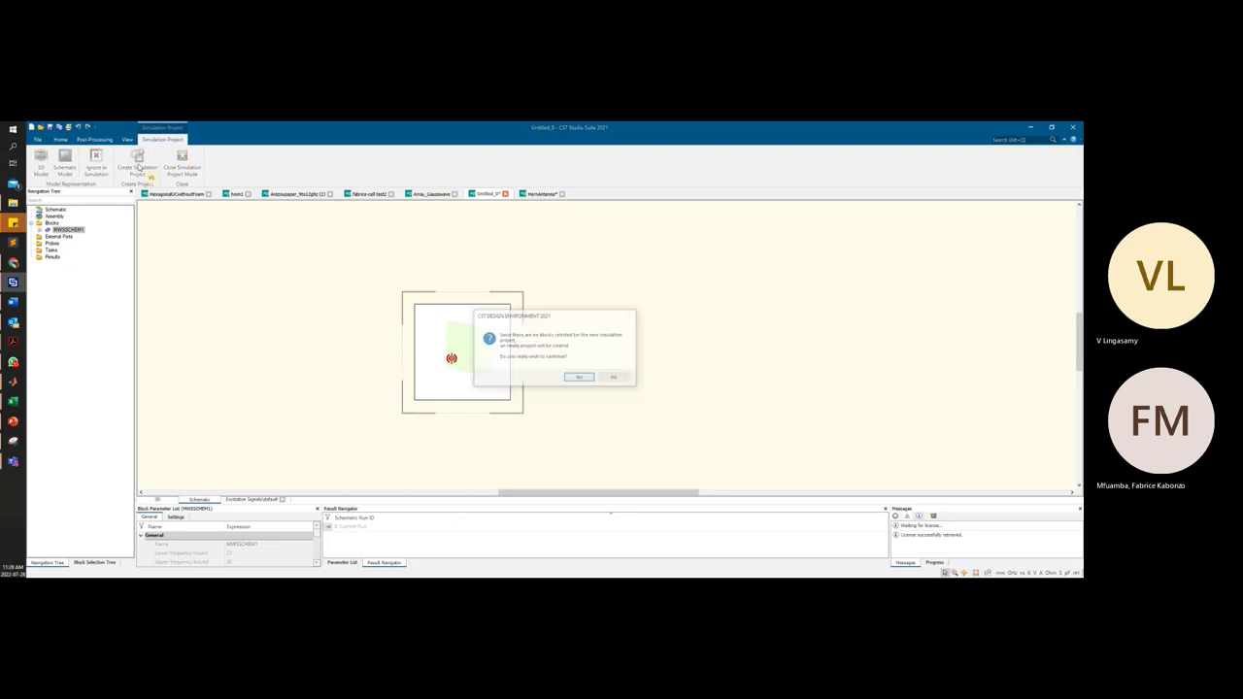
pyautogui.click(579, 377)
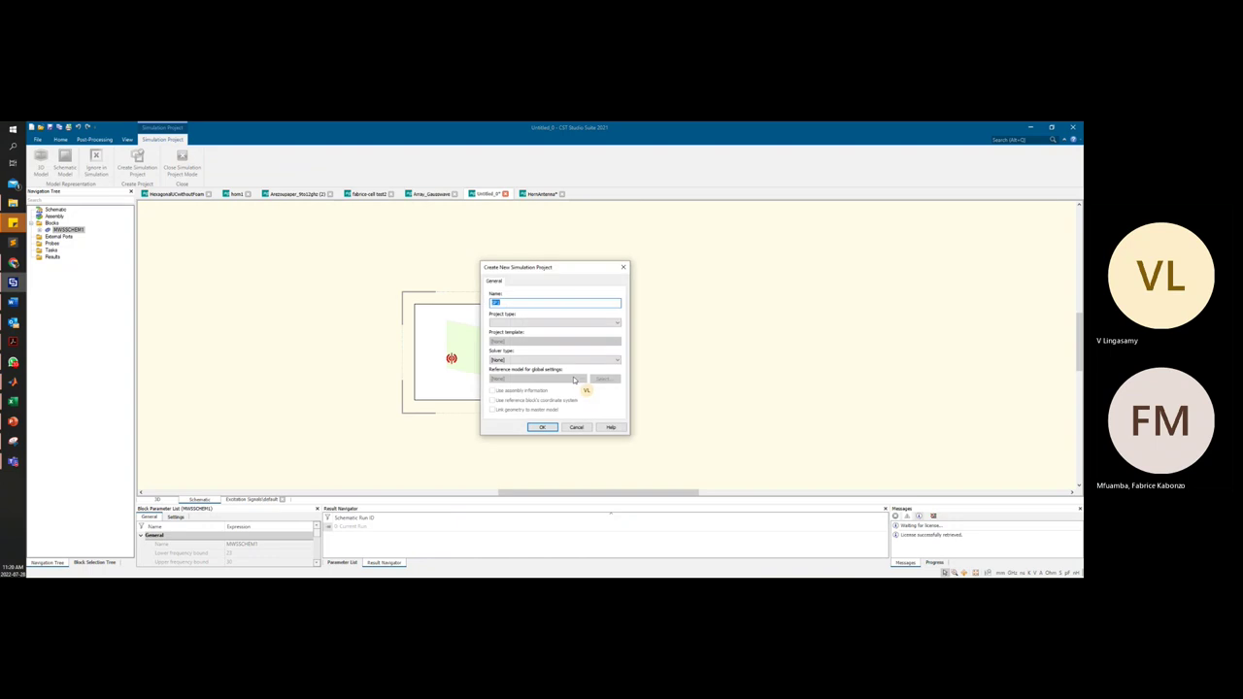
# Set the new simulation project's type to High Frequency and its solver to Transient, leaving the project template at None
pyautogui.click(530, 324)
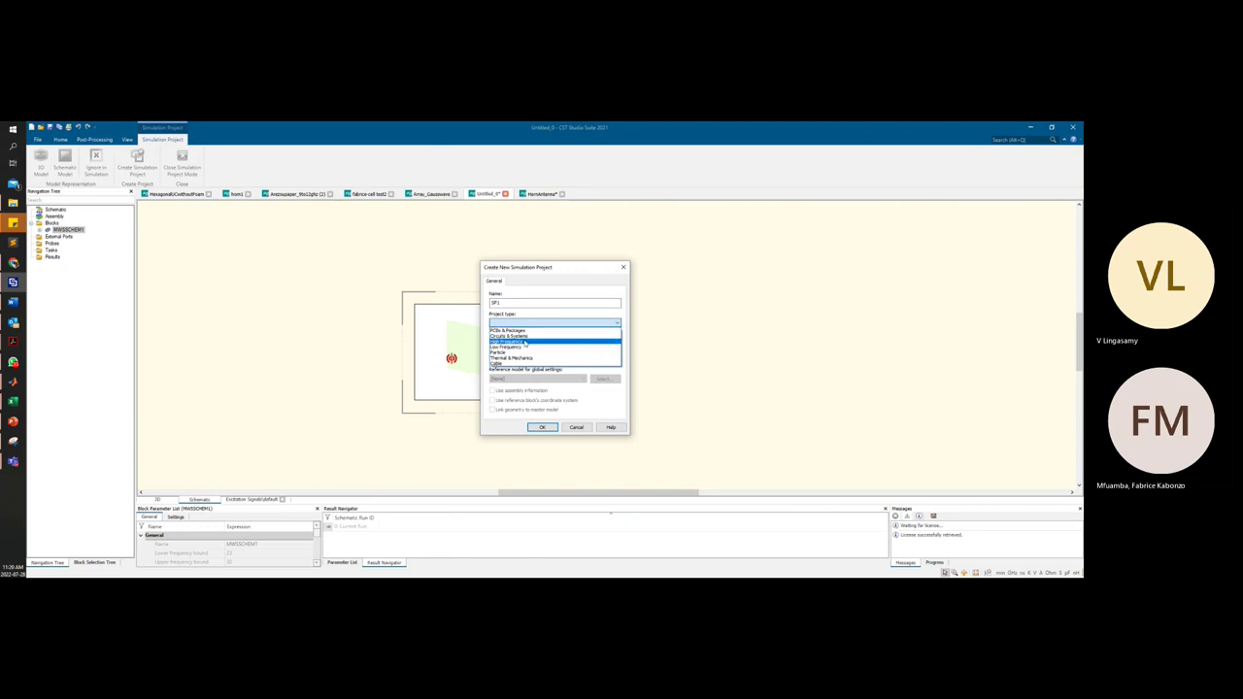
pyautogui.click(522, 343)
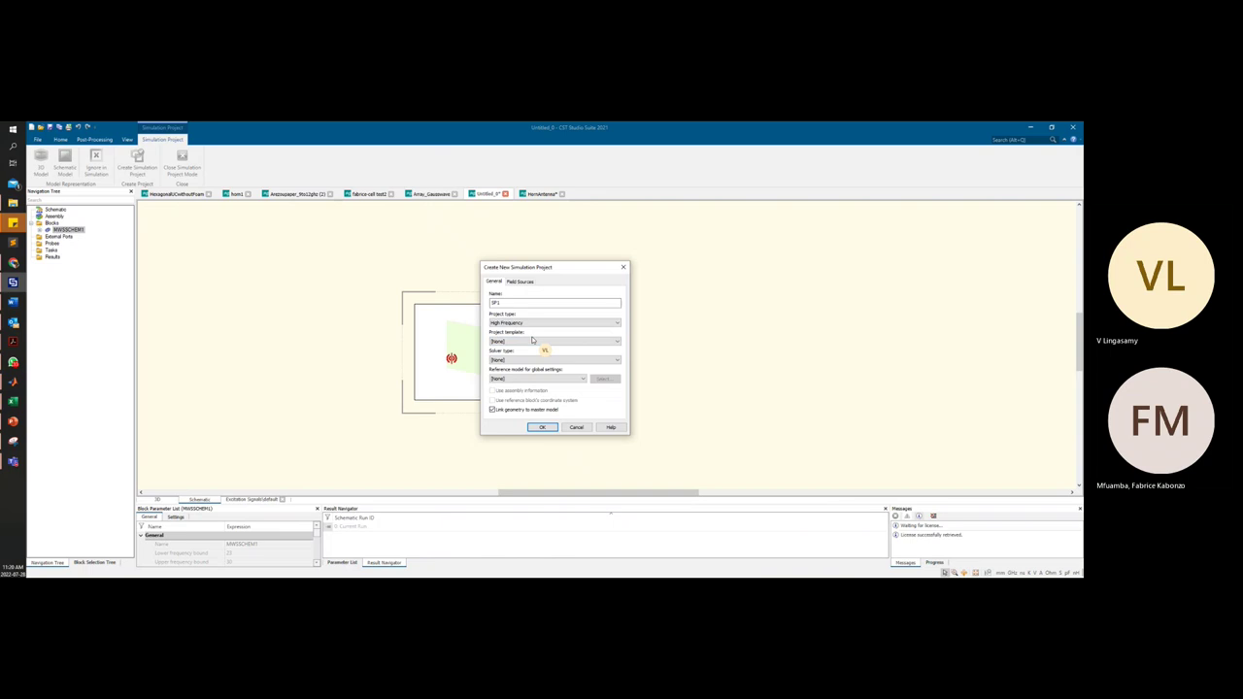
pyautogui.click(580, 342)
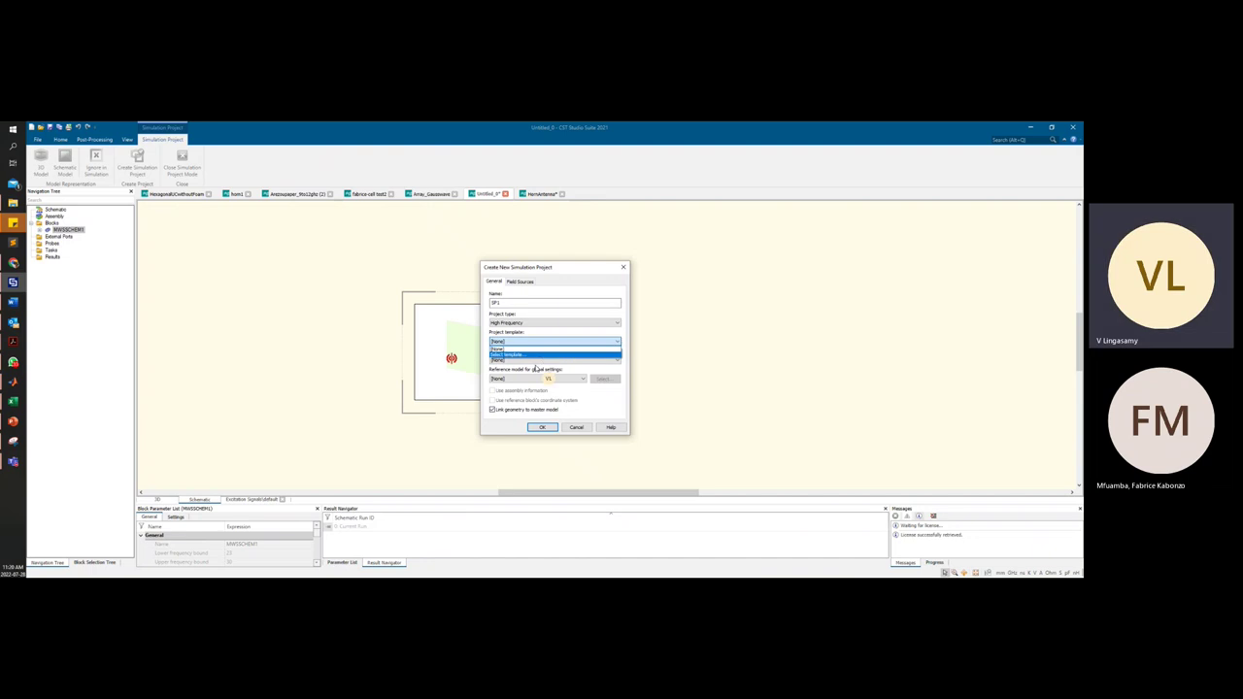
pyautogui.click(534, 370)
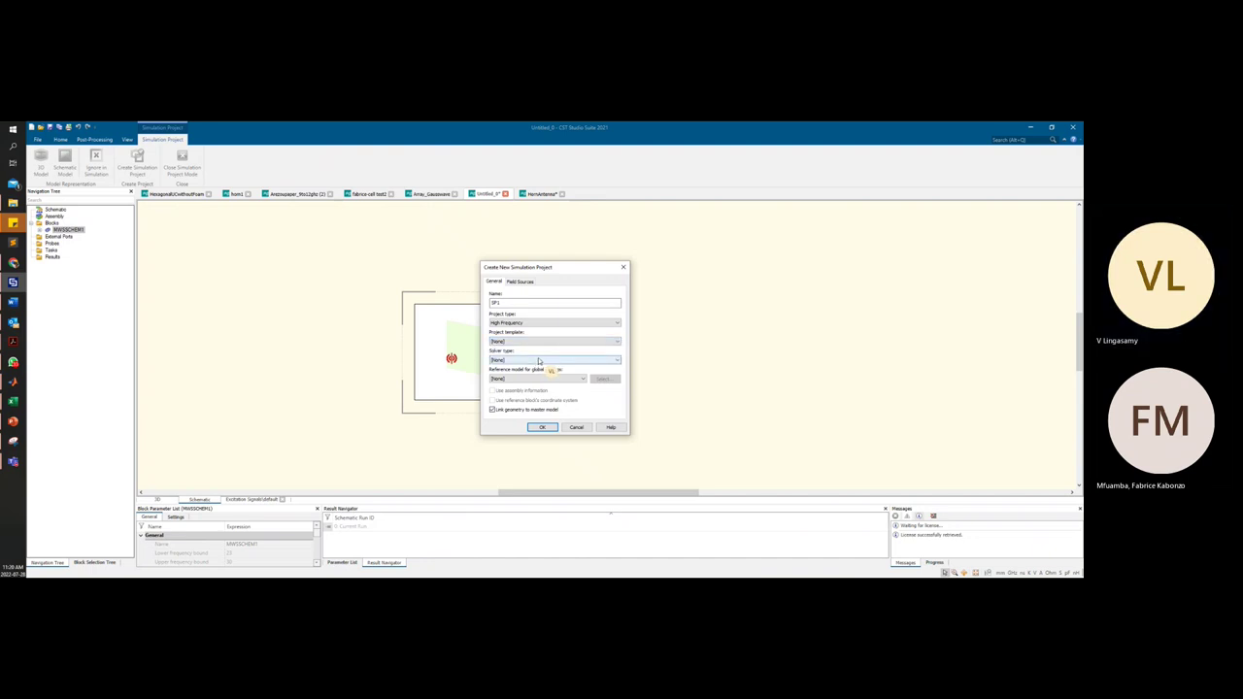
pyautogui.click(539, 360)
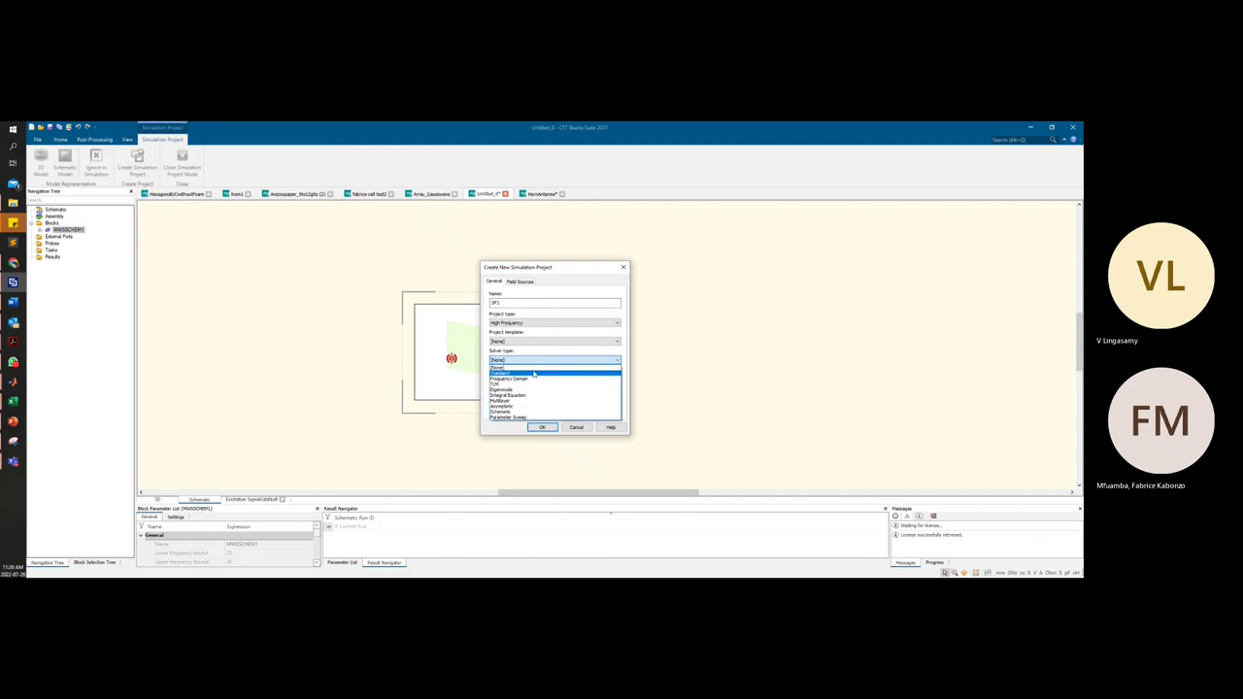
pyautogui.click(534, 374)
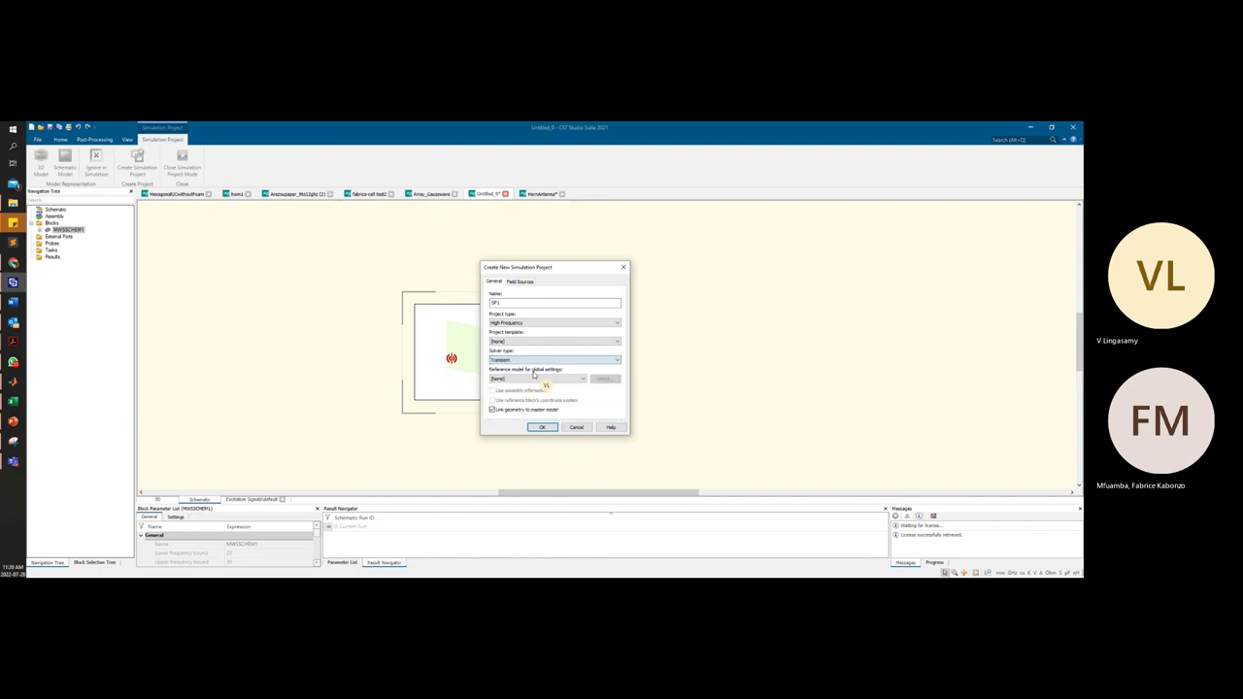
# Enable field source creation for the simulation project and use block MWSSCHEM1 as the reference model for global settings
pyautogui.click(521, 280)
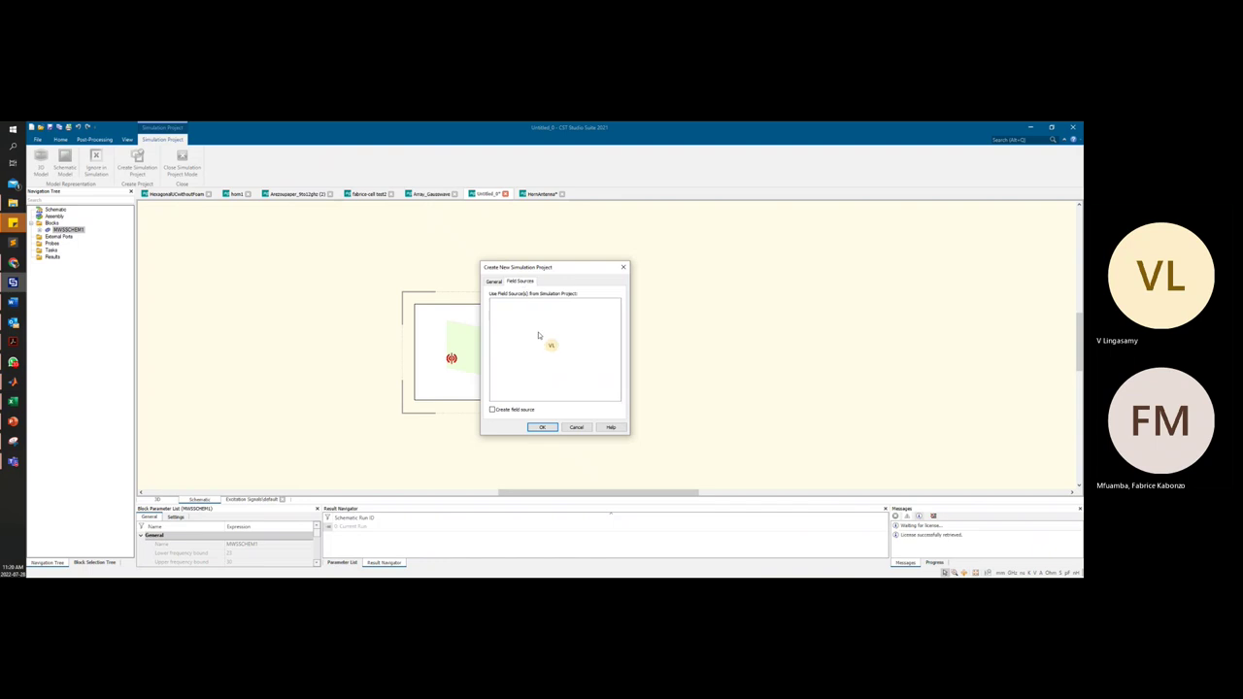
pyautogui.click(509, 409)
pyautogui.click(495, 281)
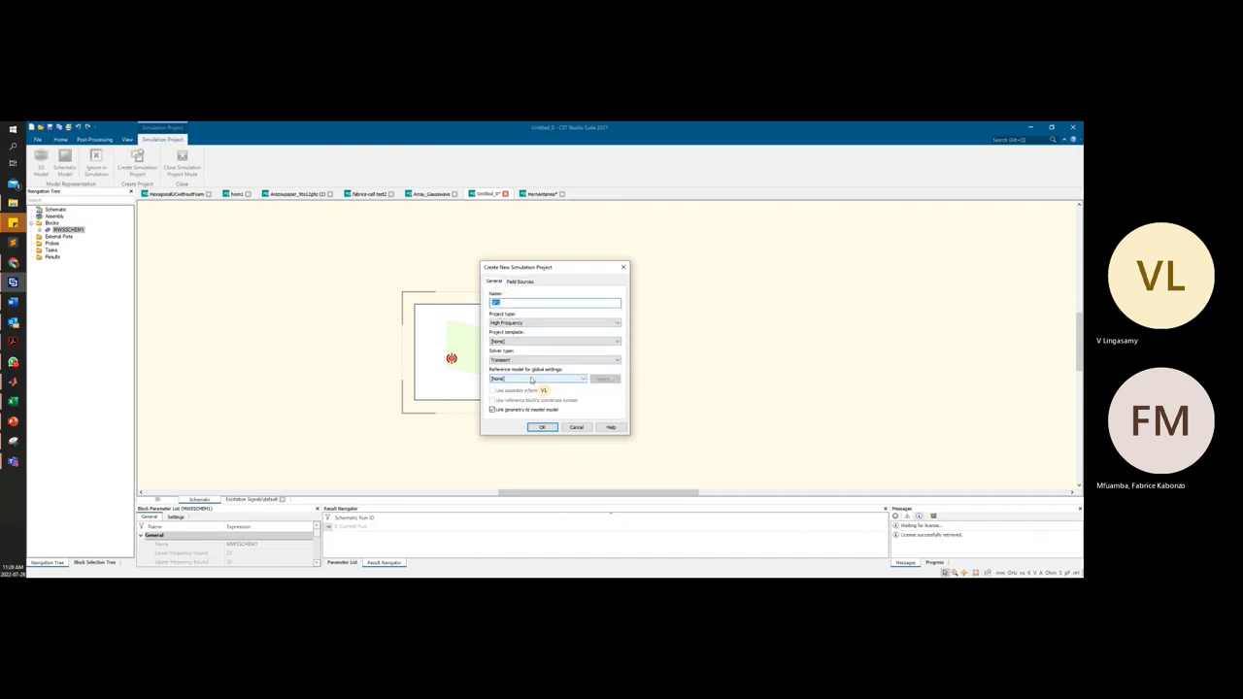
pyautogui.click(531, 379)
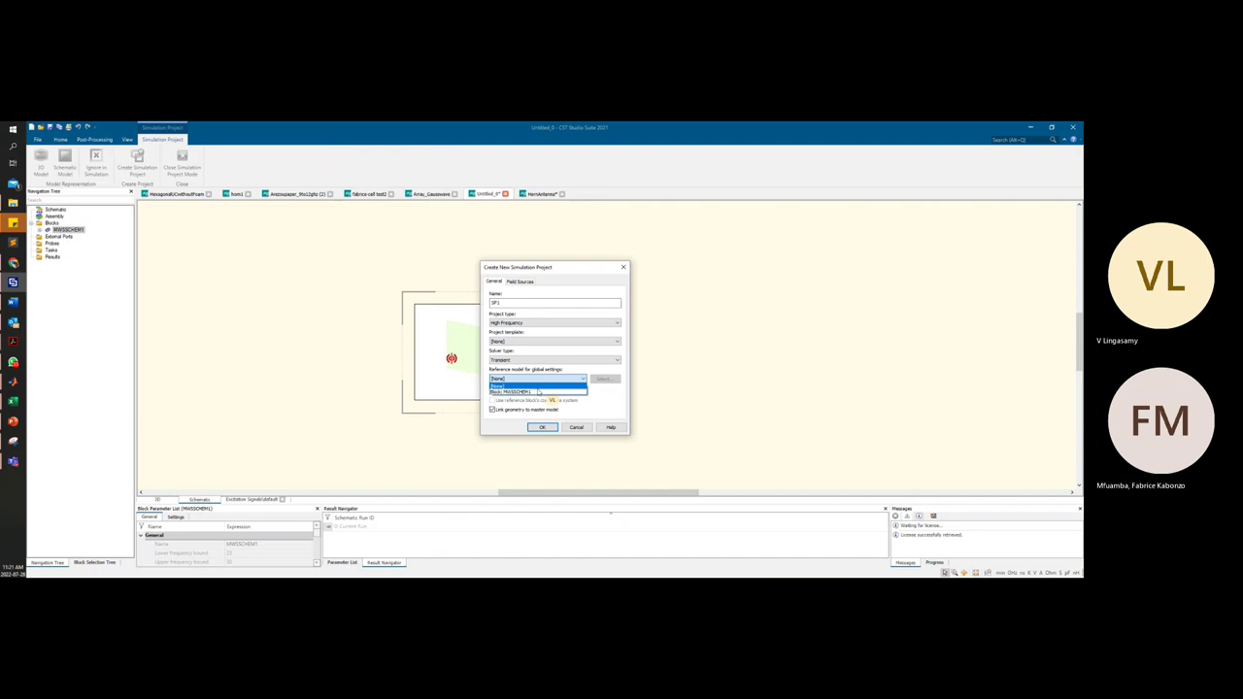
pyautogui.click(538, 391)
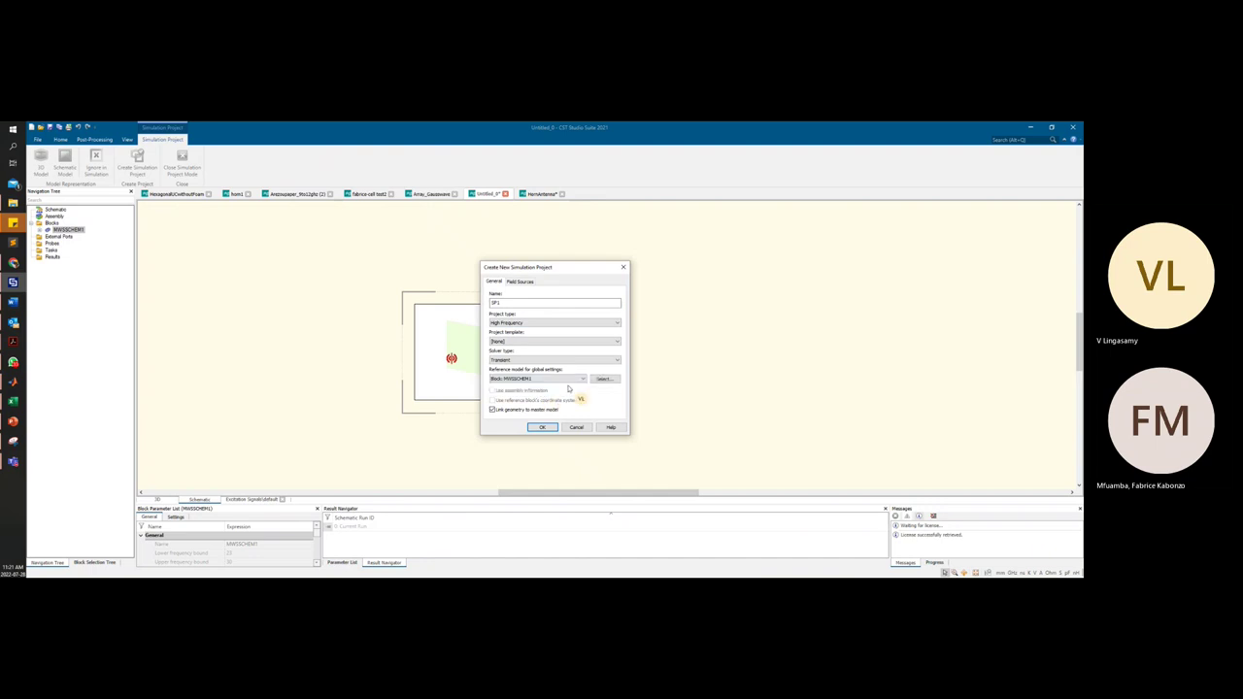
# Create the simulation project with an empty 3D part and define its field source as a farfield source
pyautogui.click(537, 426)
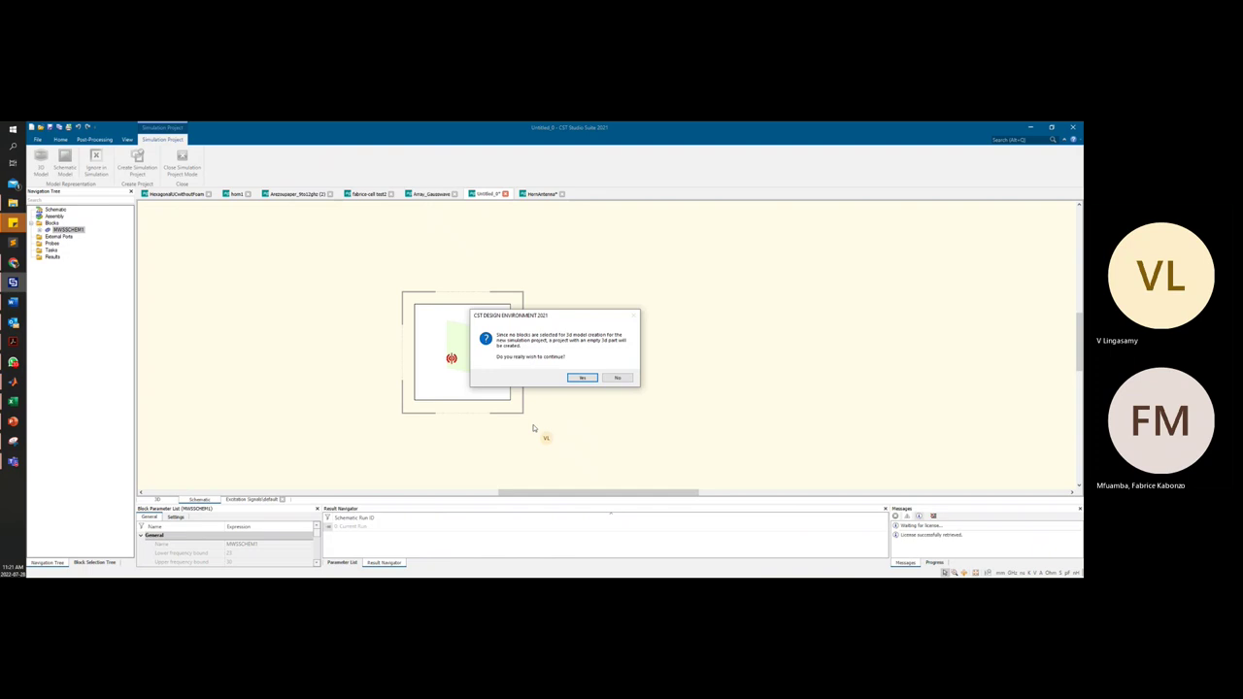
pyautogui.click(580, 379)
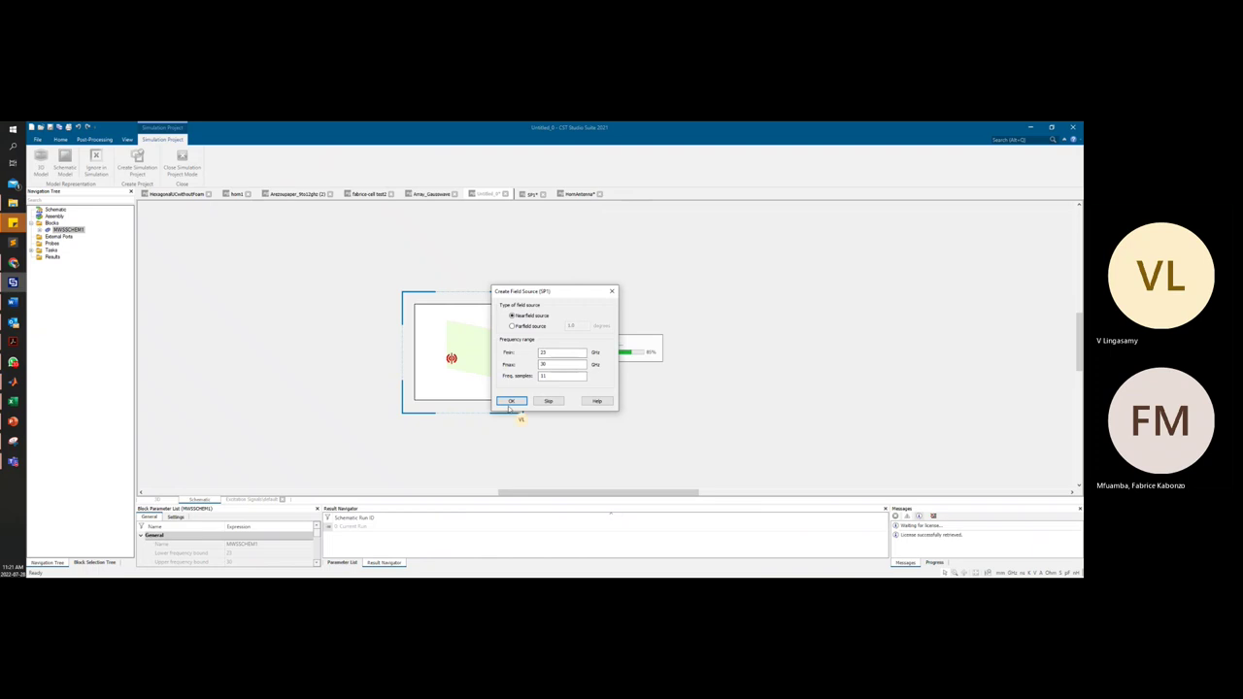
pyautogui.click(525, 328)
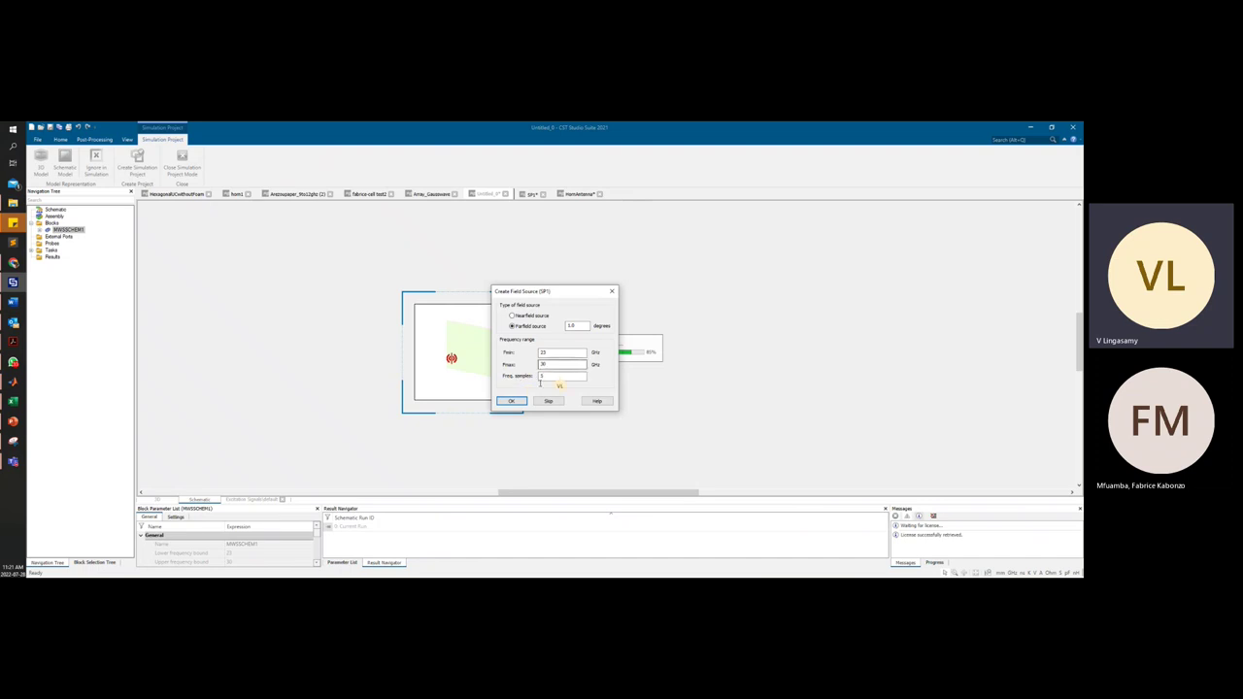
pyautogui.click(511, 401)
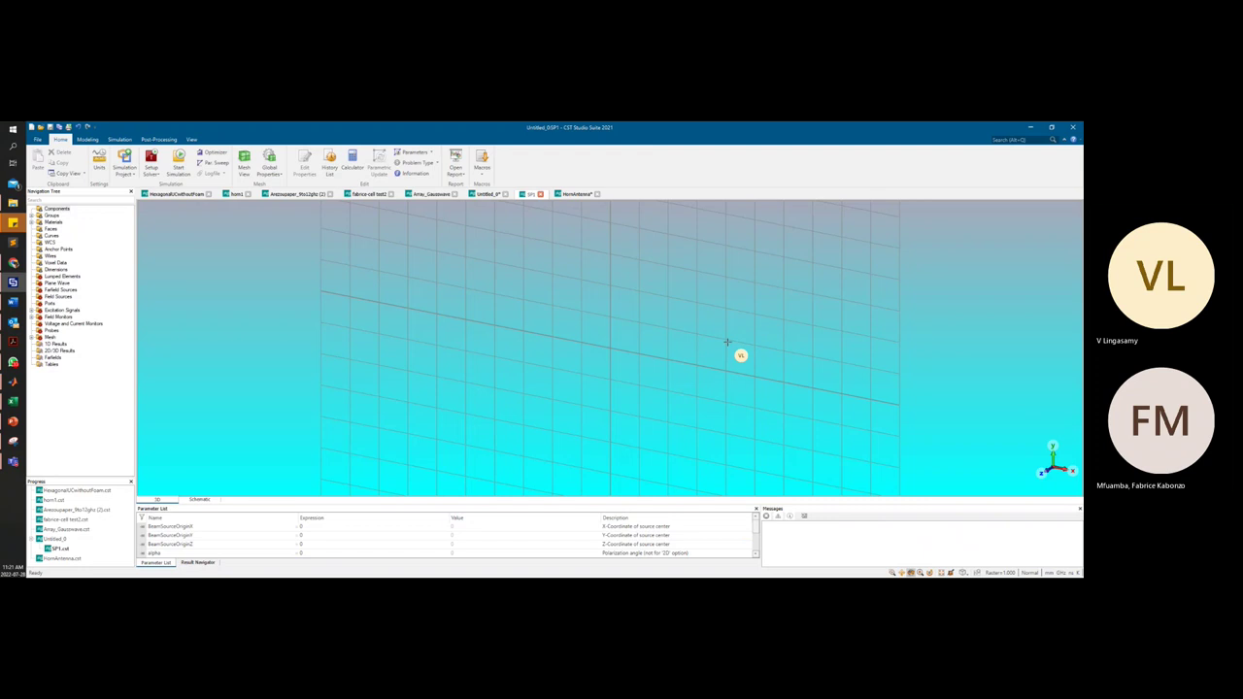
# View the HornAntenna model and the new SP1 project, and return to the Untitled_0 schematic
pyautogui.click(576, 194)
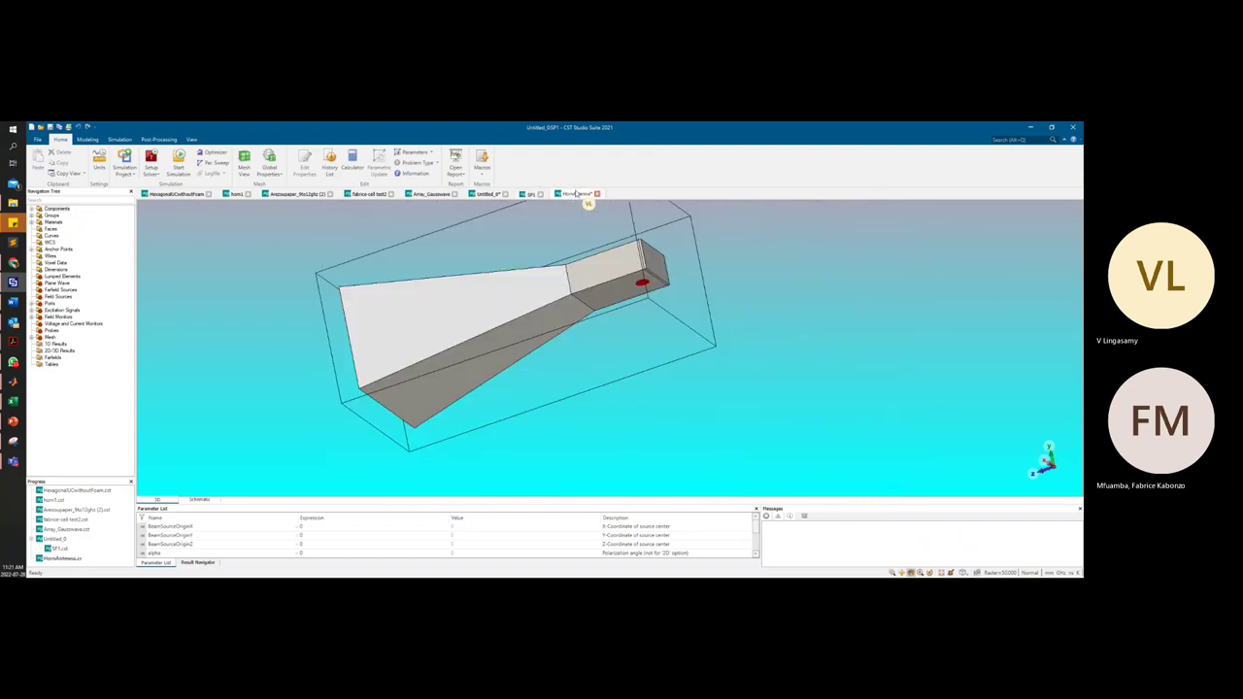
pyautogui.click(532, 194)
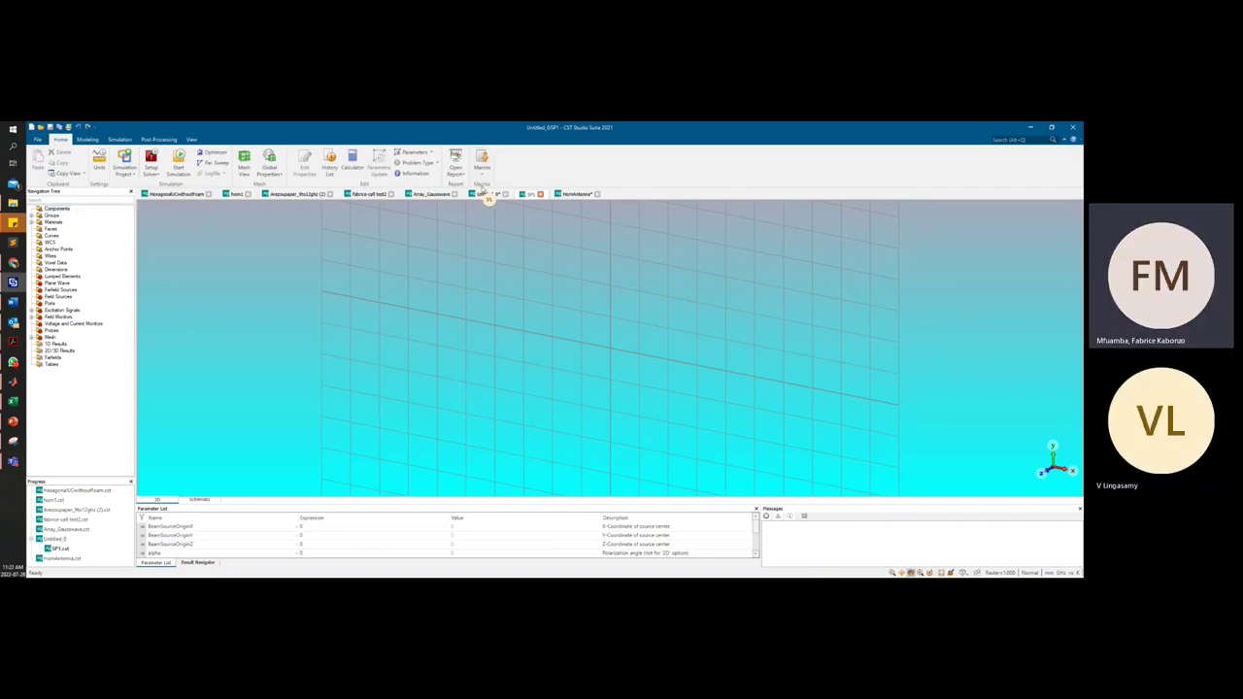
pyautogui.click(486, 194)
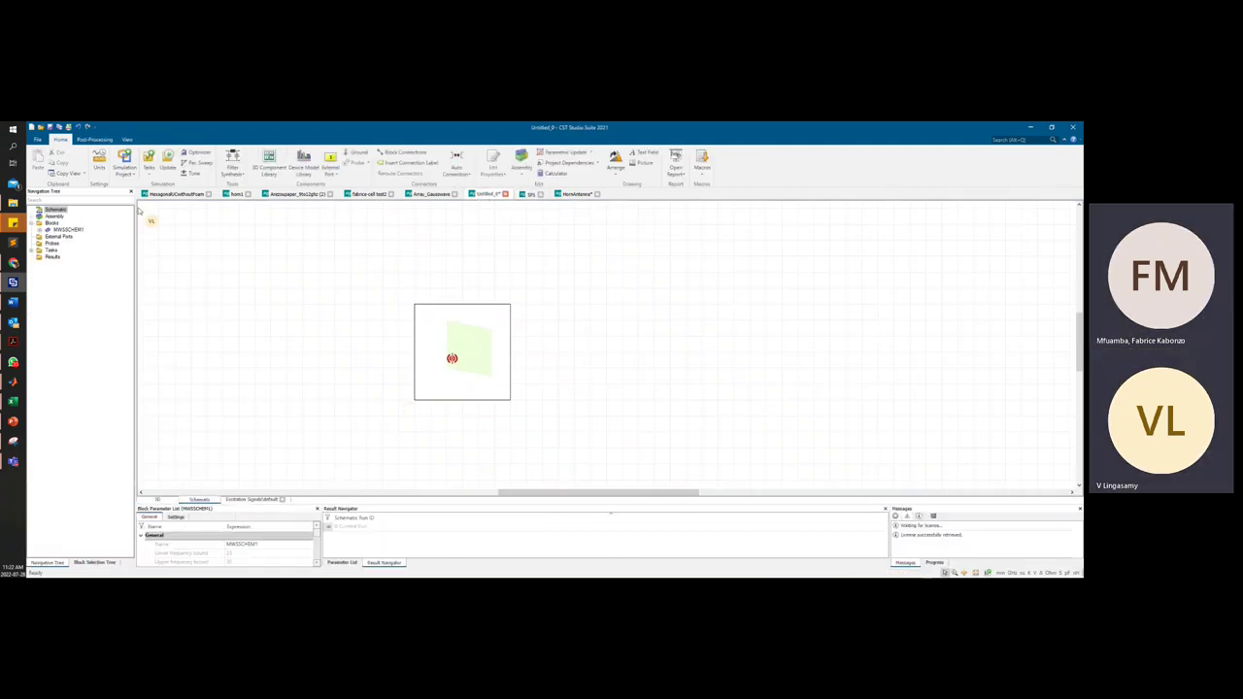
# Expand the SP1 task and its 3D model results under Tasks, and return to the 3D farfield view
pyautogui.doubleClick(48, 251)
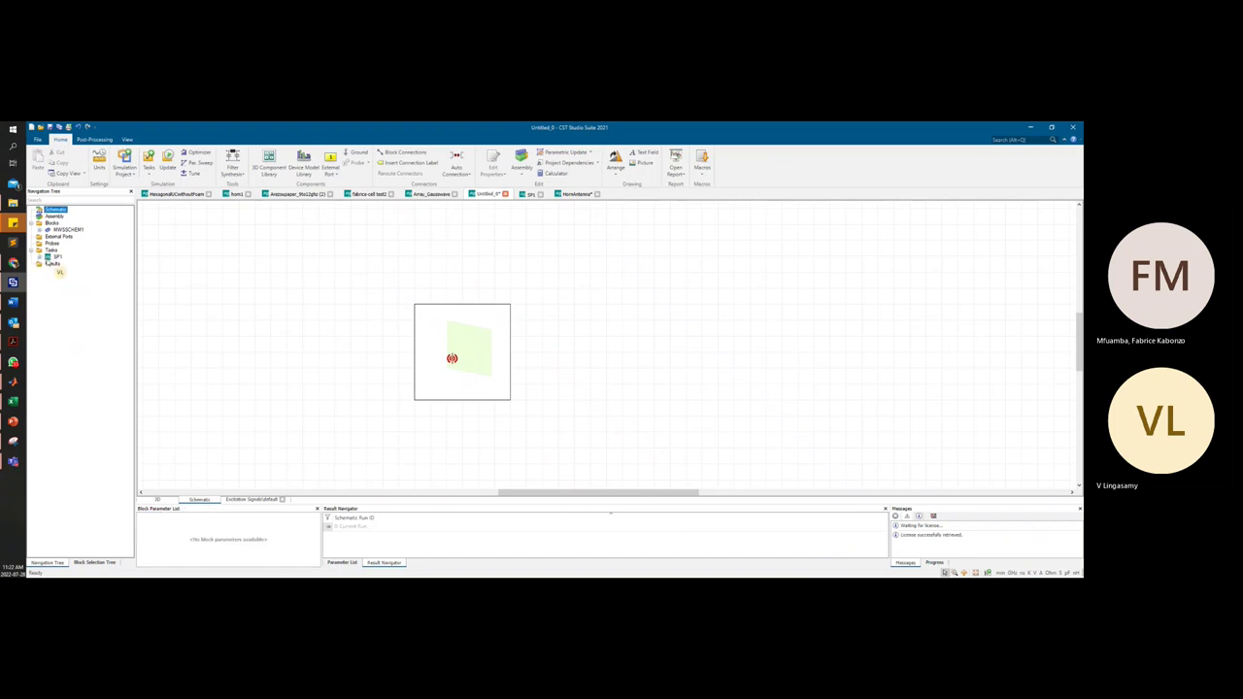
pyautogui.click(40, 257)
pyautogui.click(52, 265)
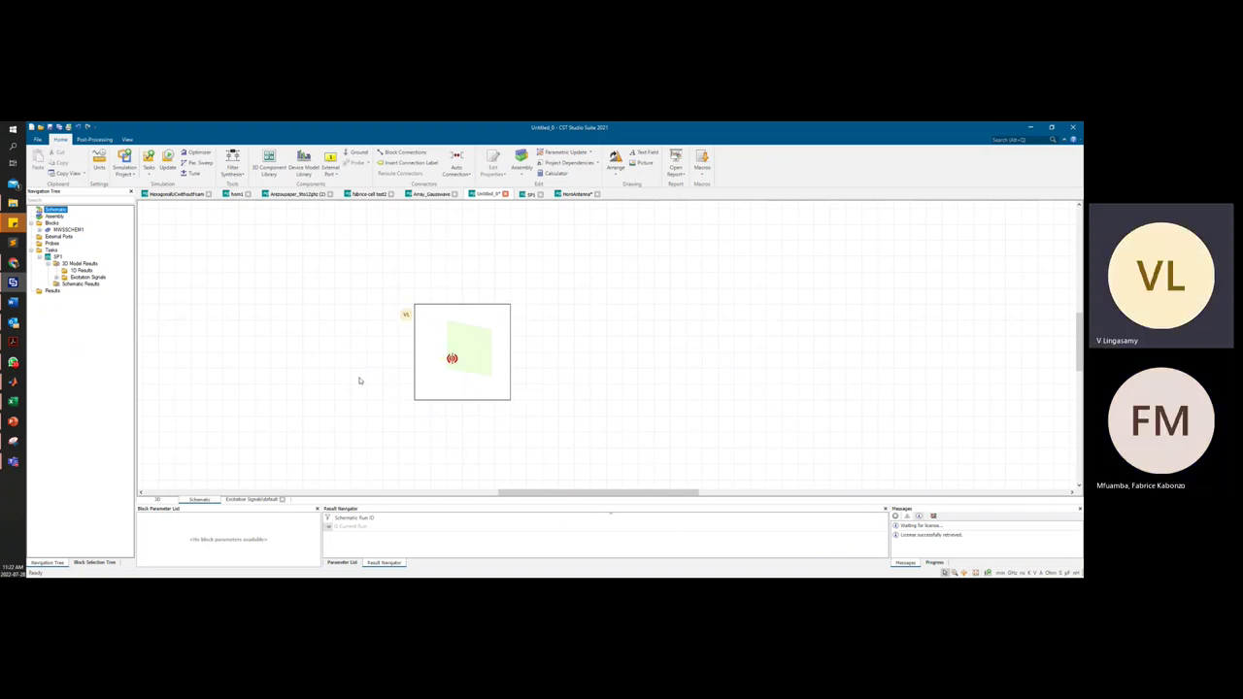
pyautogui.click(158, 499)
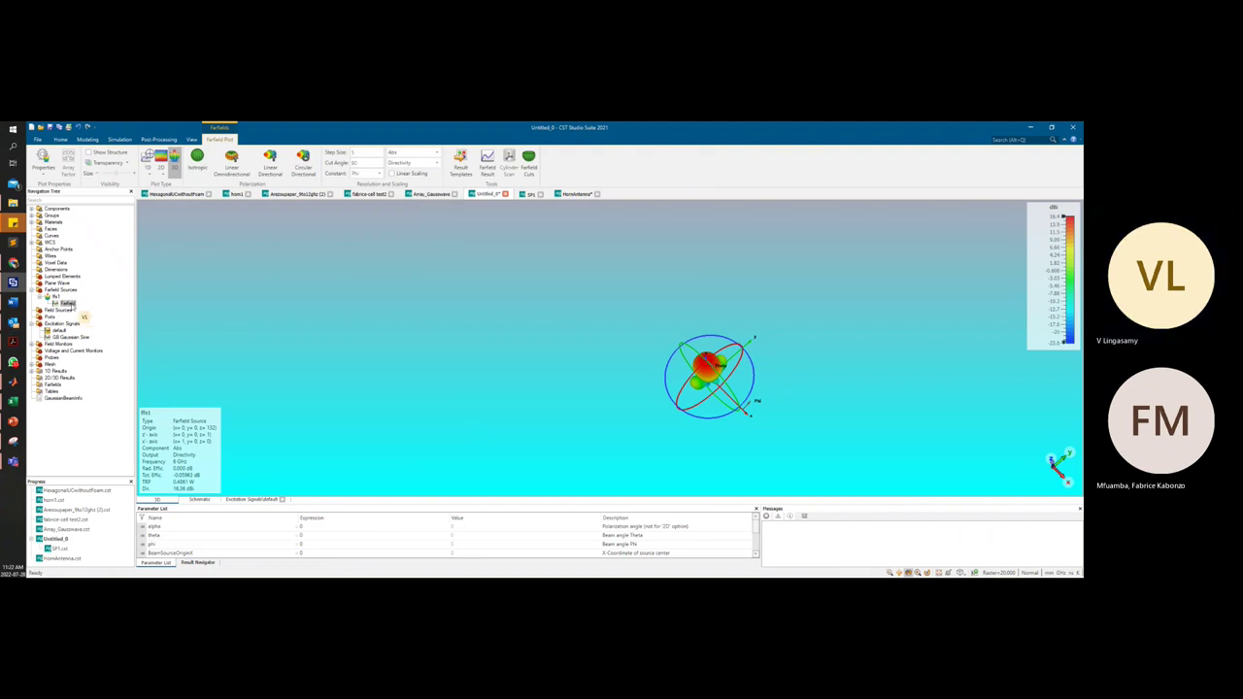
# Start a new excitation signal named signal1, trying the User defined signal type before choosing Import ASCII Table
pyautogui.click(70, 304)
pyautogui.click(71, 325)
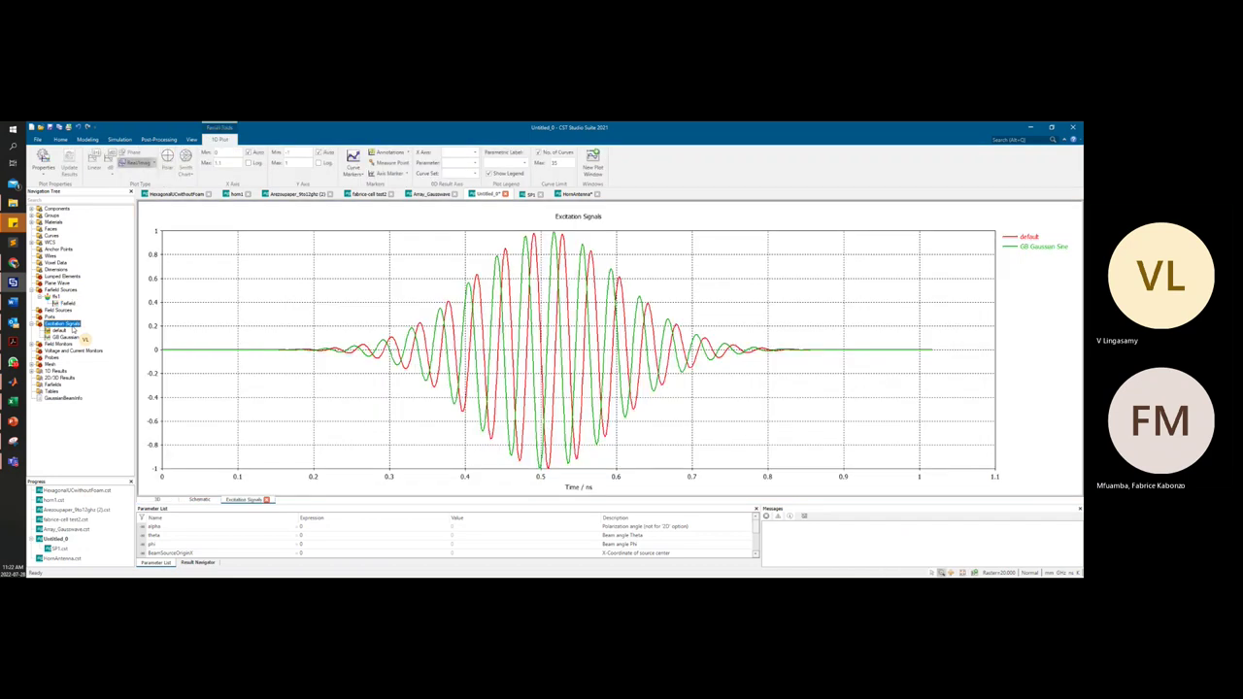
pyautogui.rightClick(71, 328)
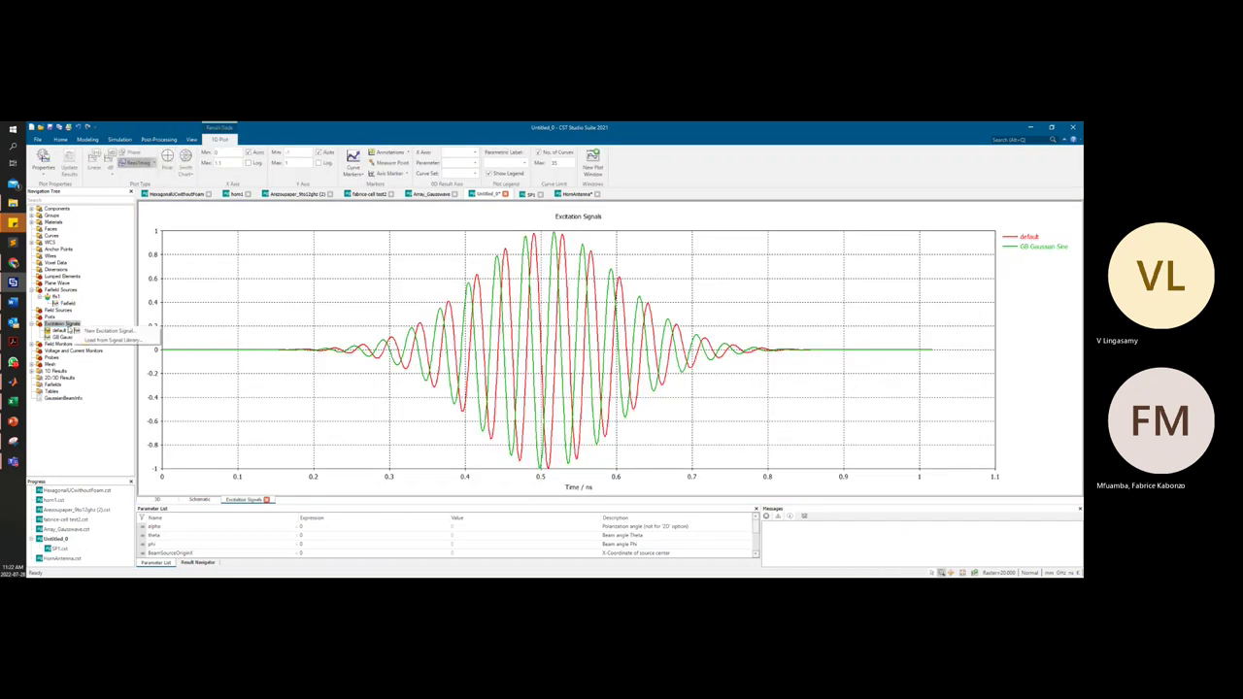
pyautogui.click(98, 331)
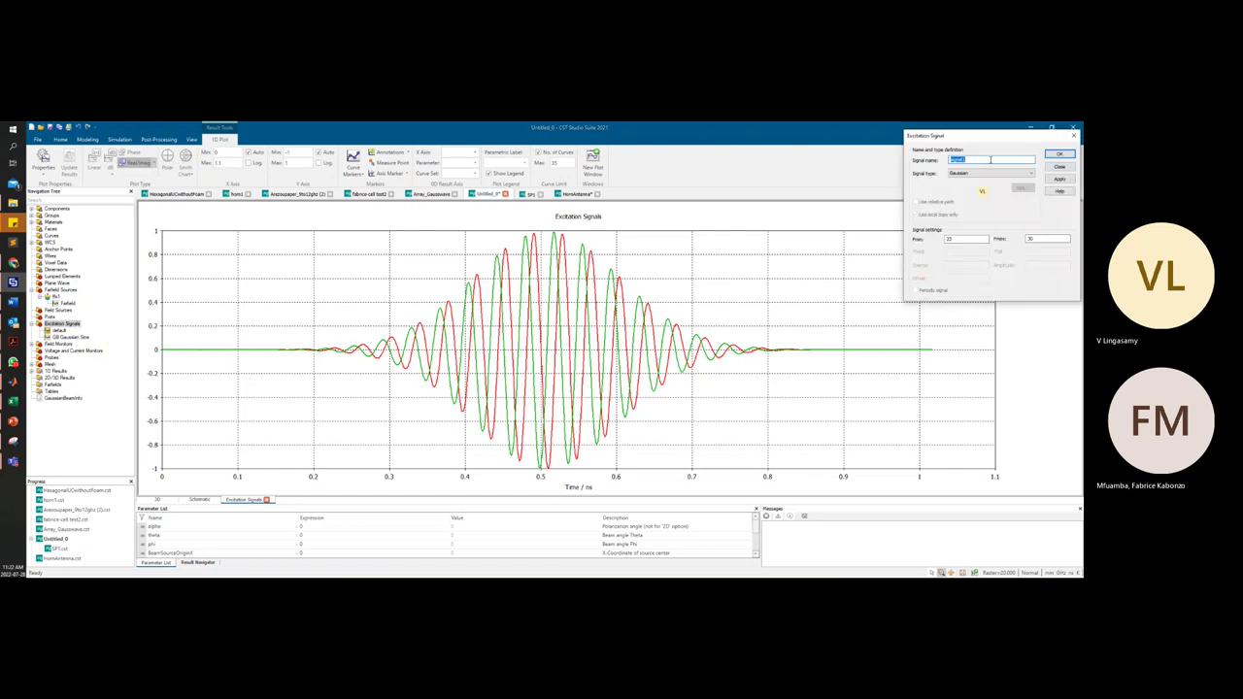
pyautogui.click(990, 173)
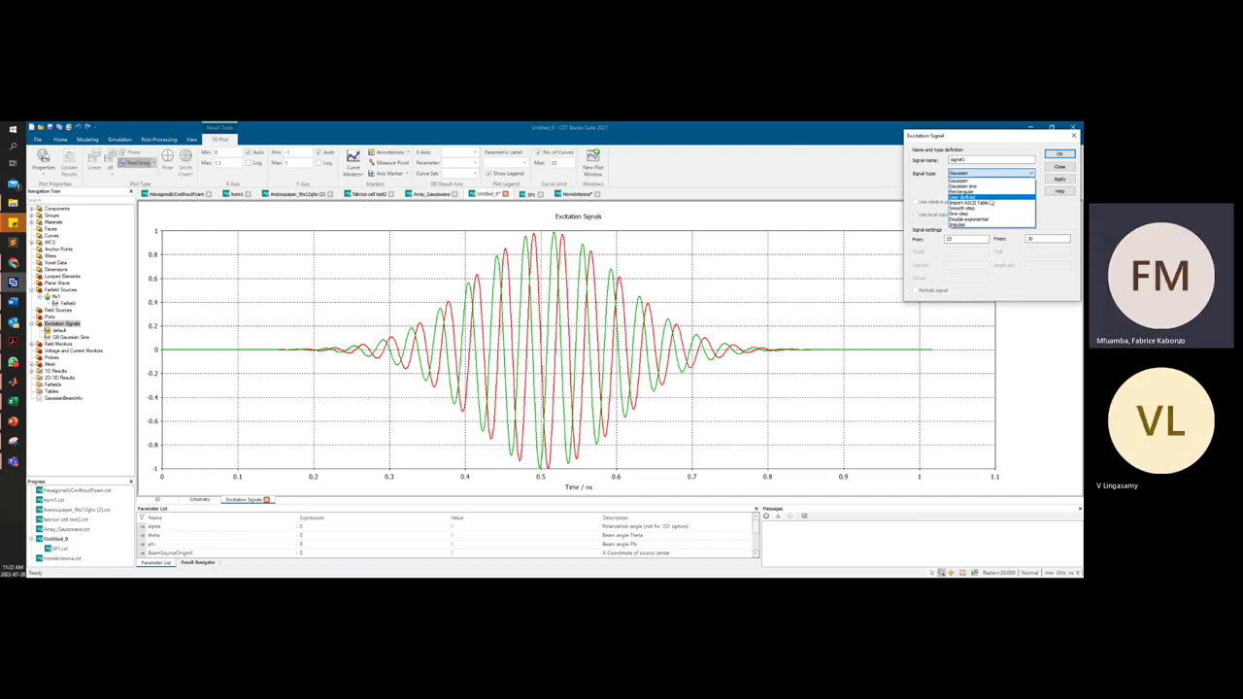
pyautogui.click(990, 202)
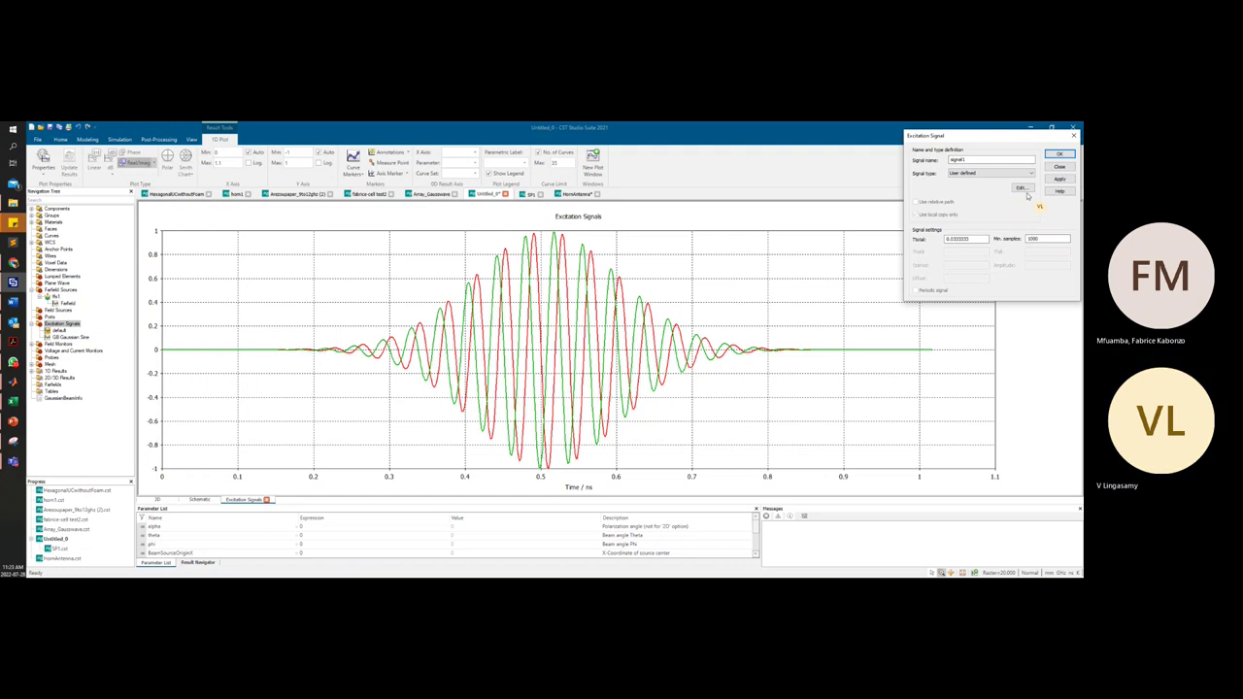
pyautogui.click(1000, 174)
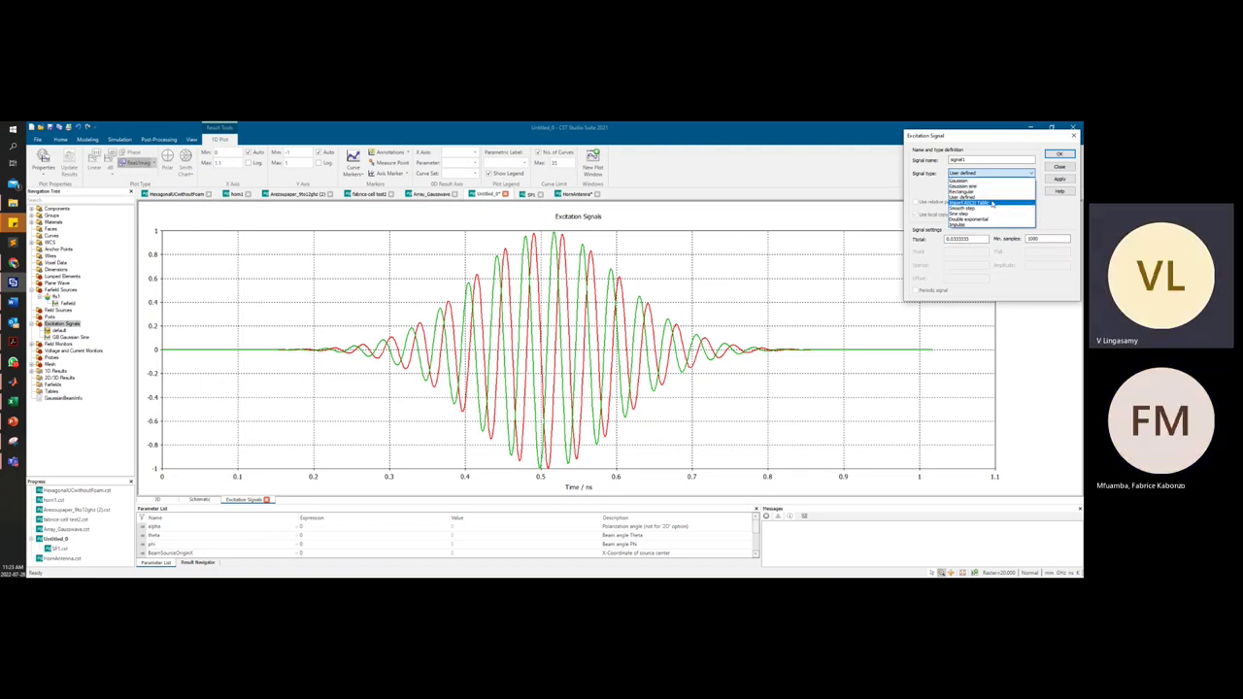
pyautogui.click(993, 203)
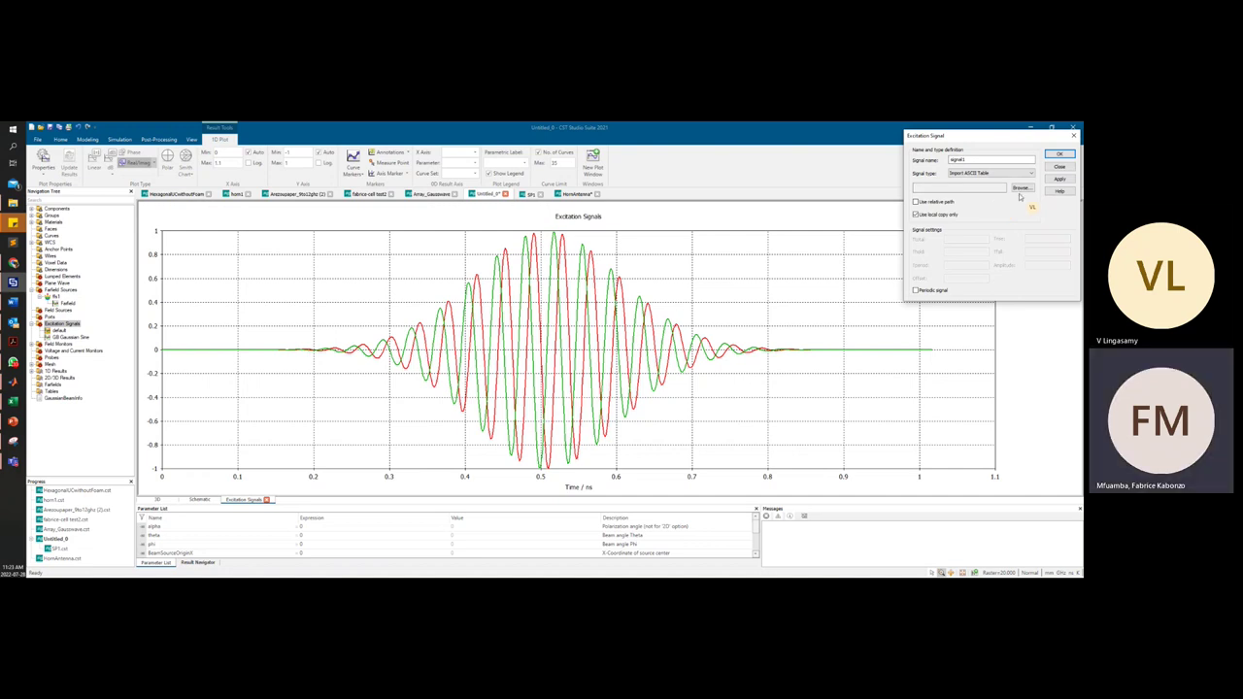
# Browse the Desktop folders for an ASCII table file to import as the excitation signal
pyautogui.click(1022, 187)
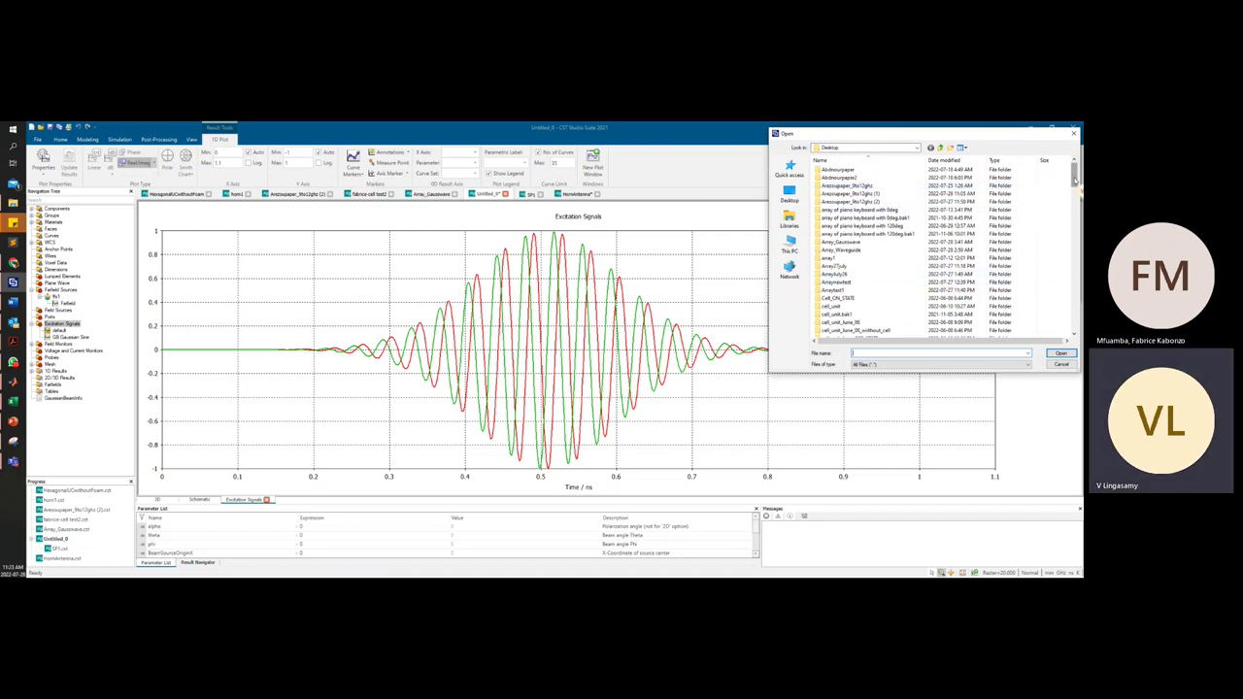
pyautogui.scroll(-15, 1074, 178)
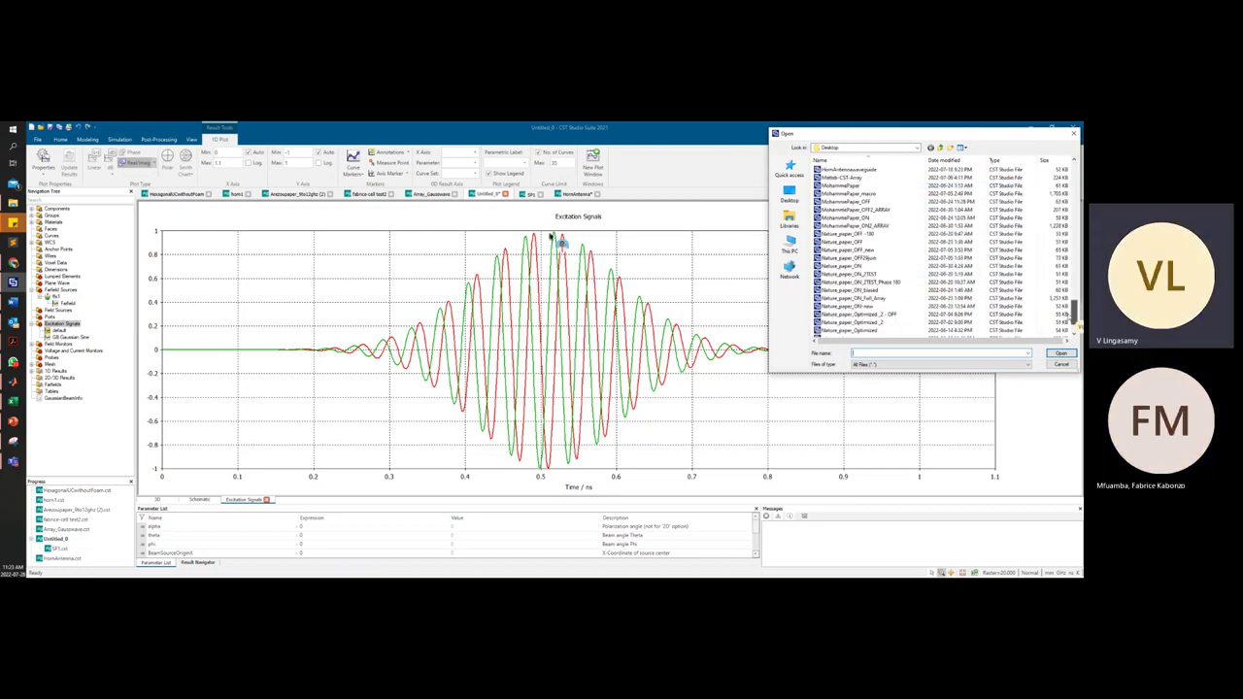
pyautogui.scroll(15, 869, 228)
pyautogui.scroll(-15, 869, 228)
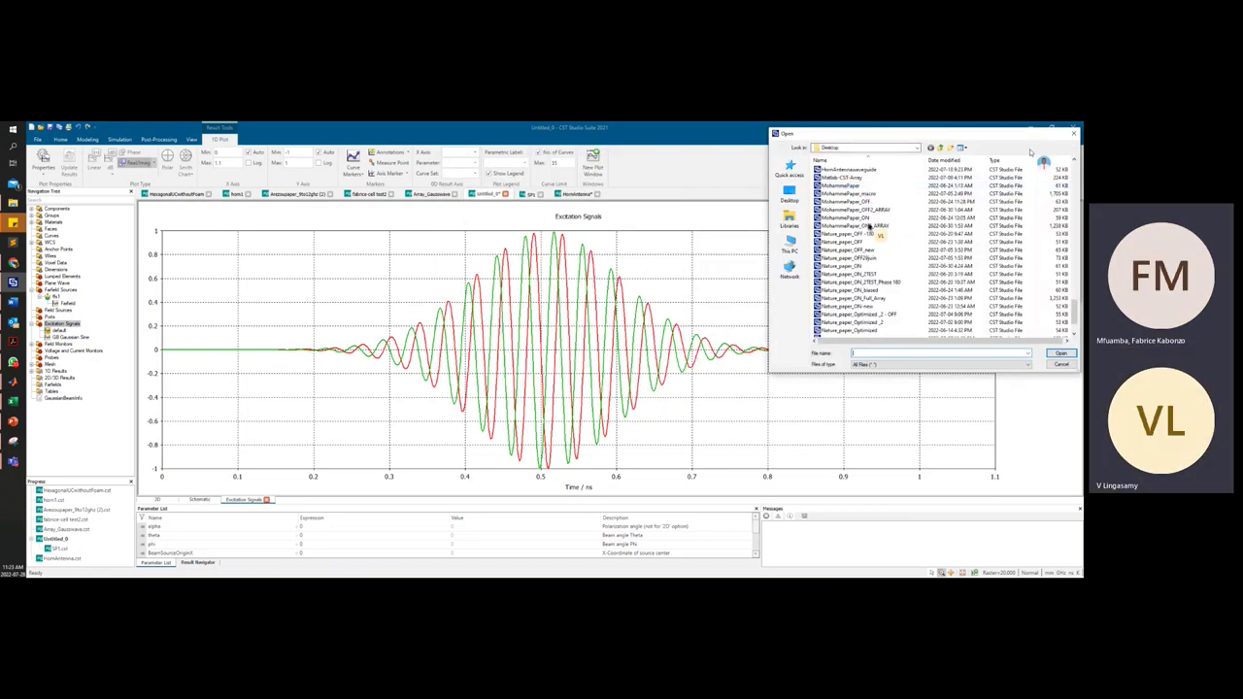
pyautogui.scroll(10, 870, 226)
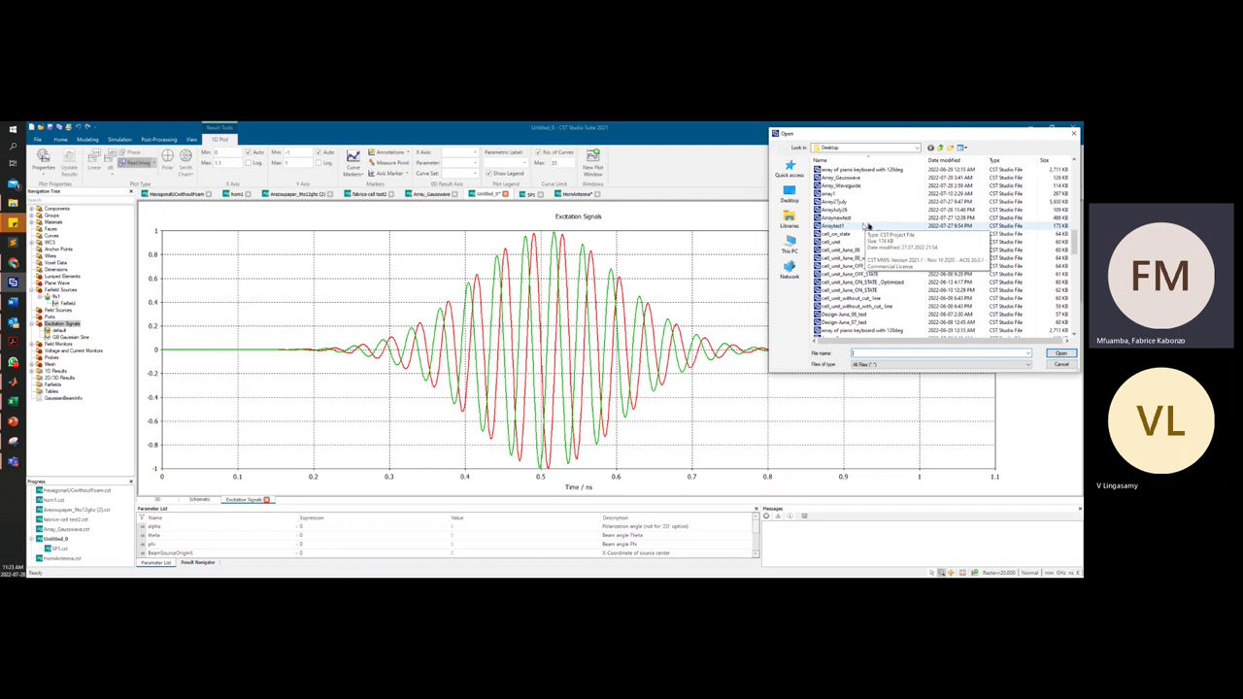
pyautogui.scroll(-7, 869, 226)
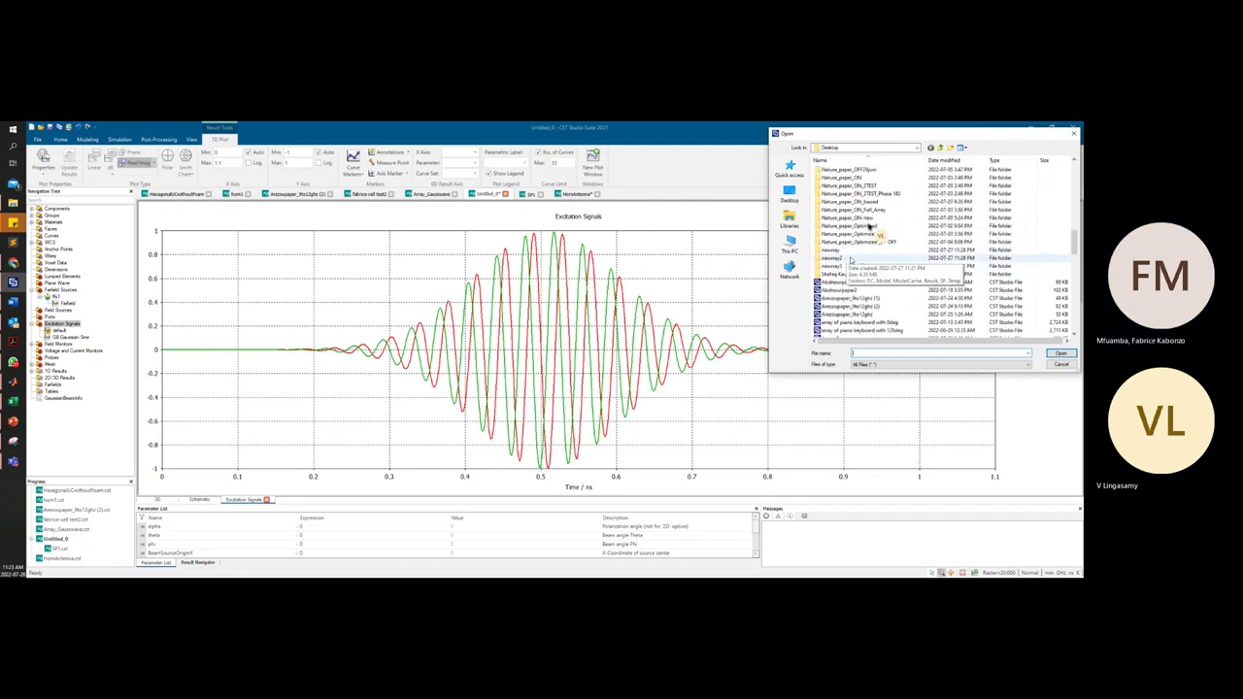
pyautogui.scroll(10, 854, 273)
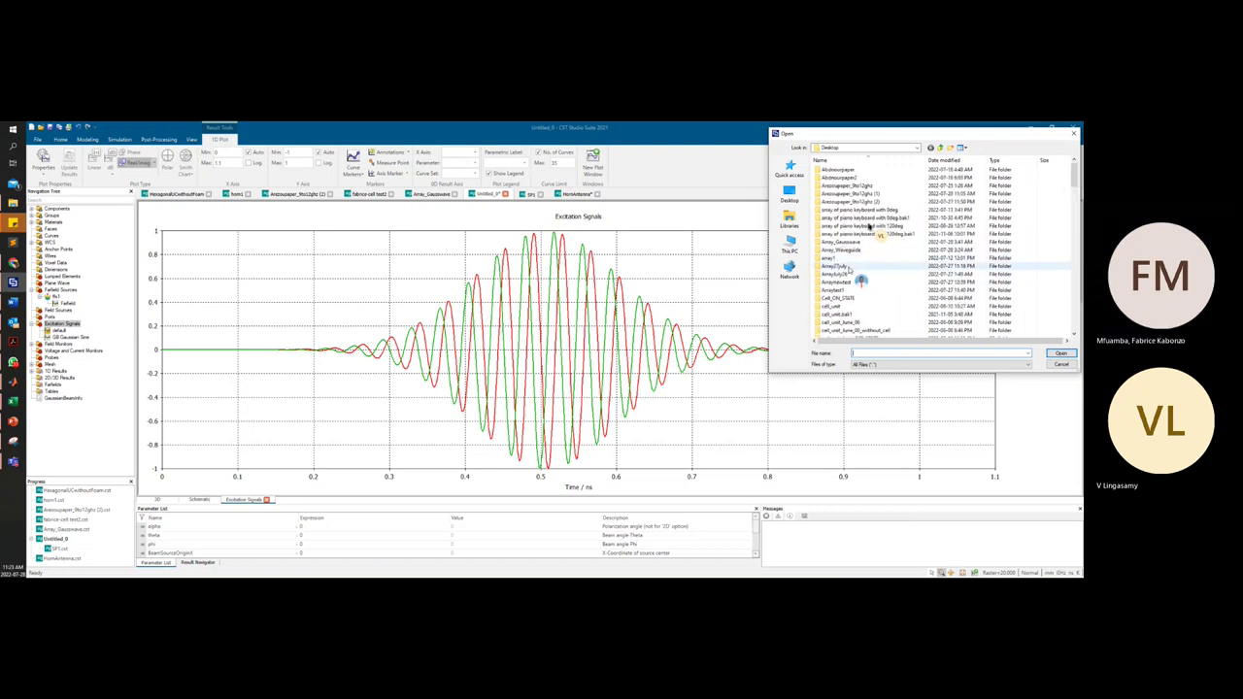
pyautogui.scroll(-7, 870, 226)
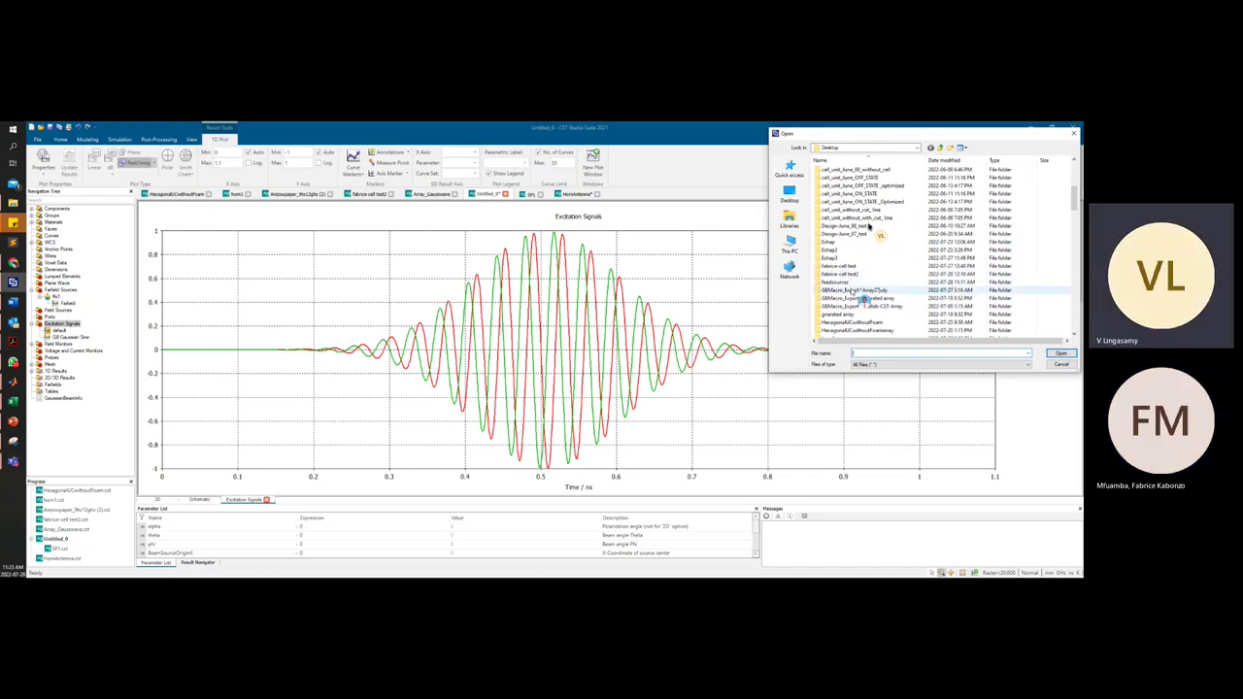
pyautogui.doubleClick(855, 282)
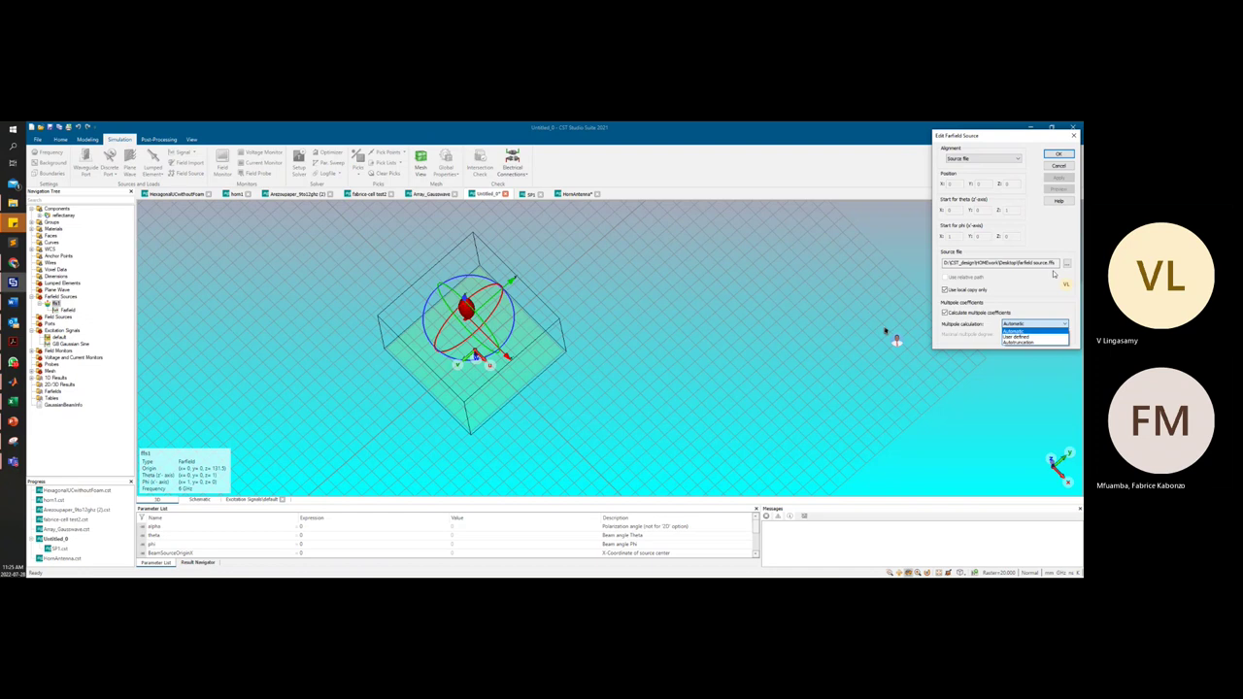
# Set the alignment of farfield source ffs1 to Current WCS and apply the definition to the model
pyautogui.click(1065, 154)
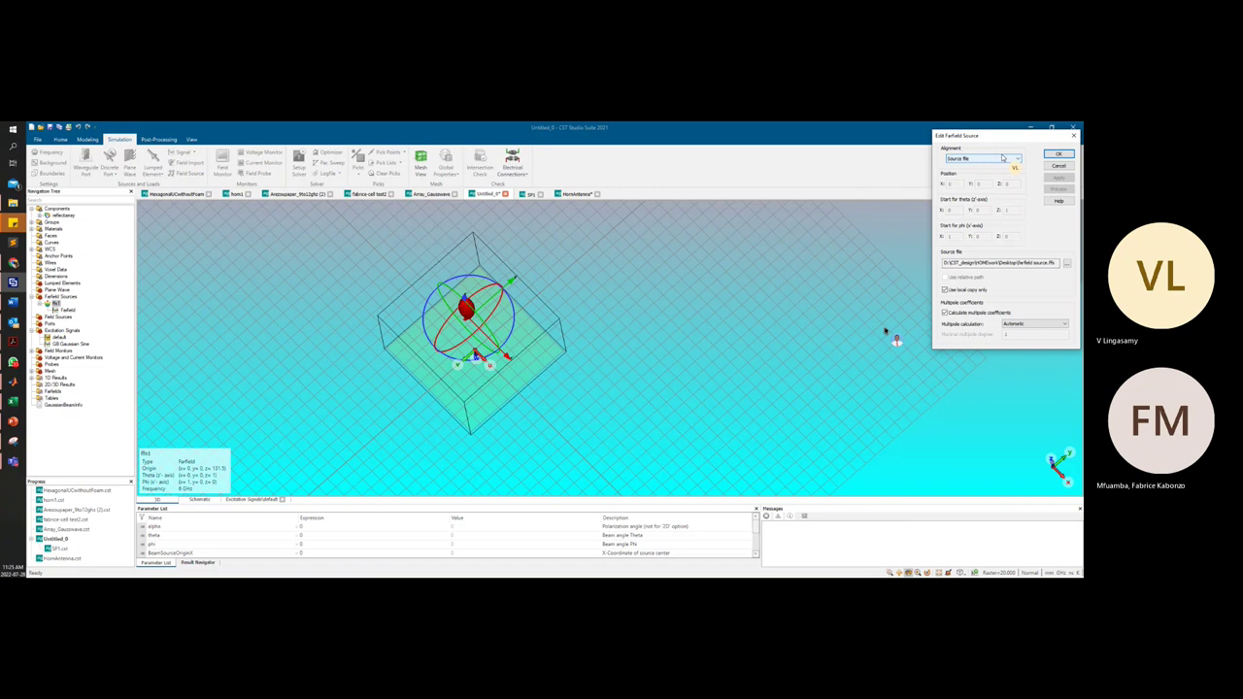
pyautogui.click(1002, 158)
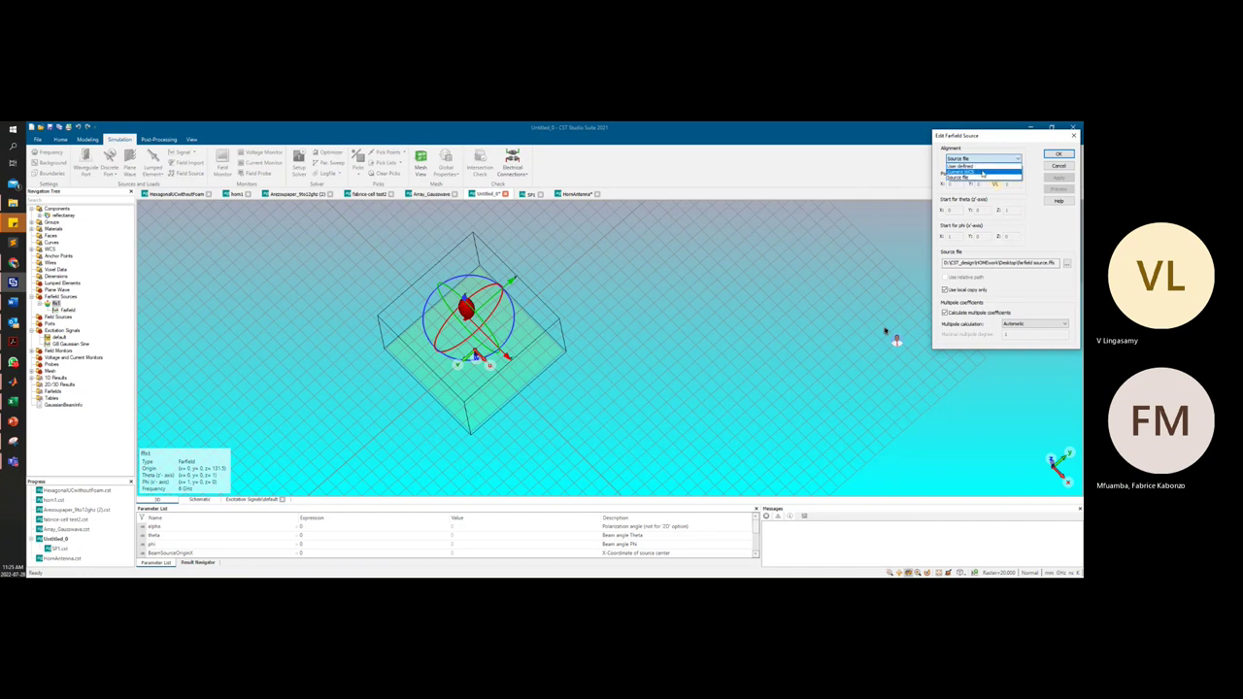
pyautogui.click(983, 173)
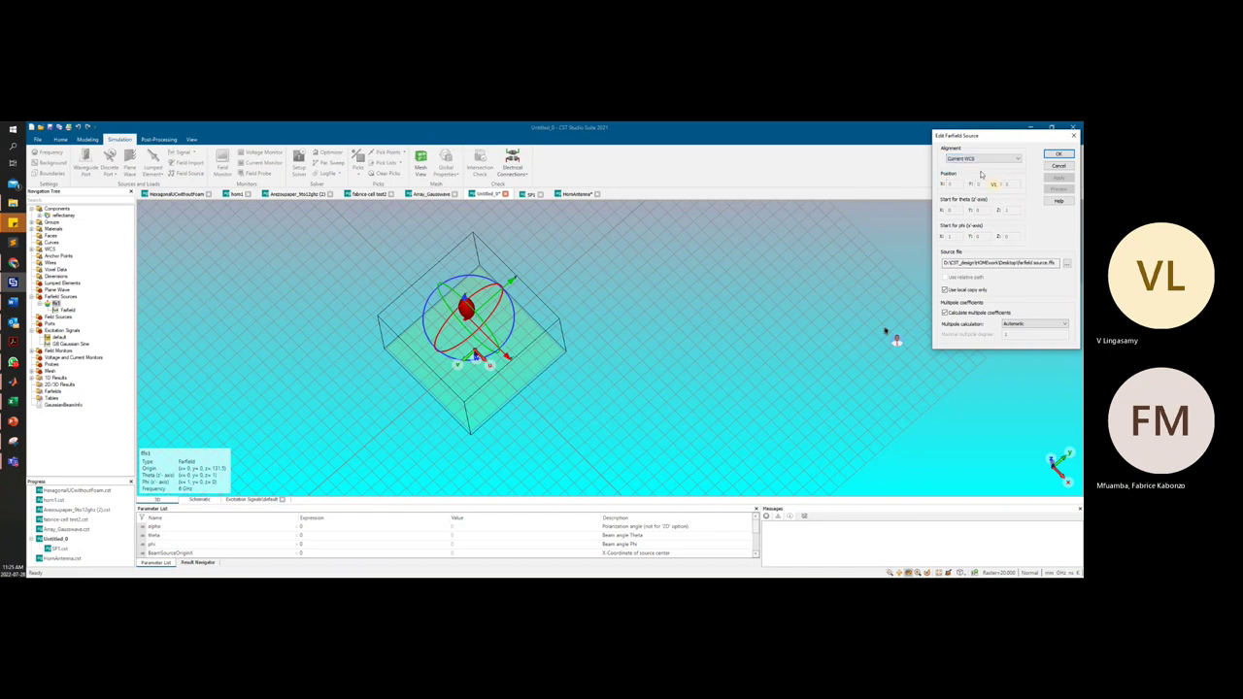
pyautogui.click(1058, 153)
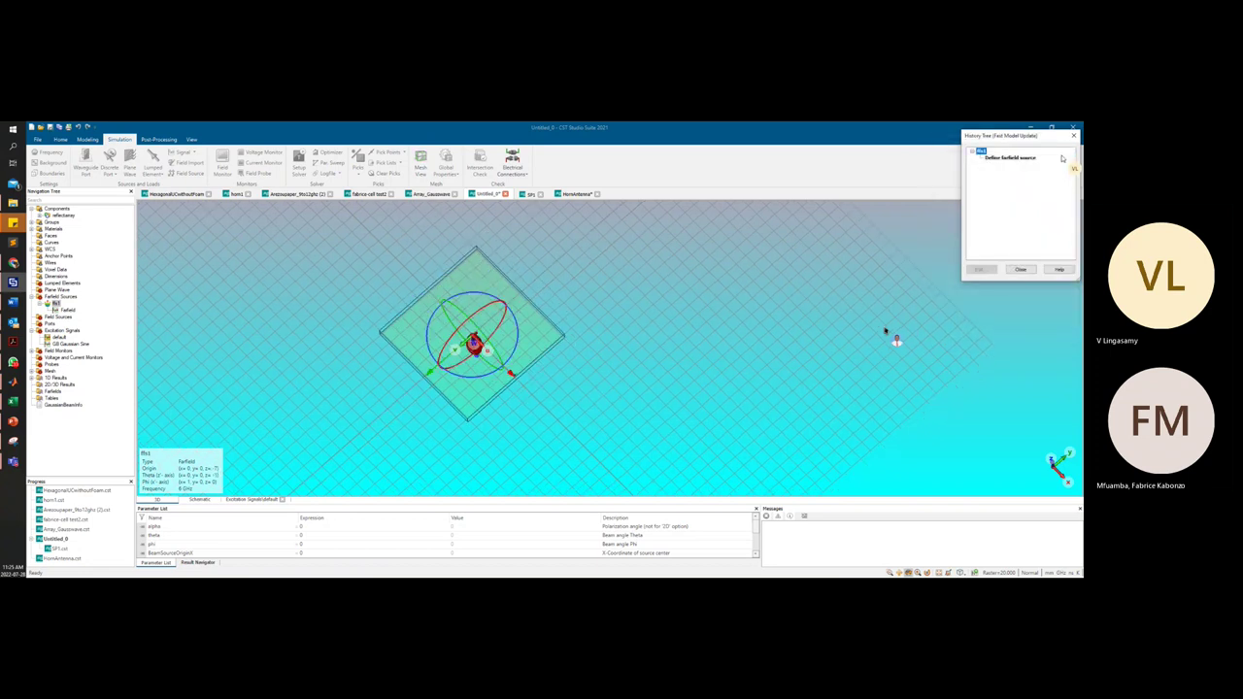
pyautogui.click(1018, 270)
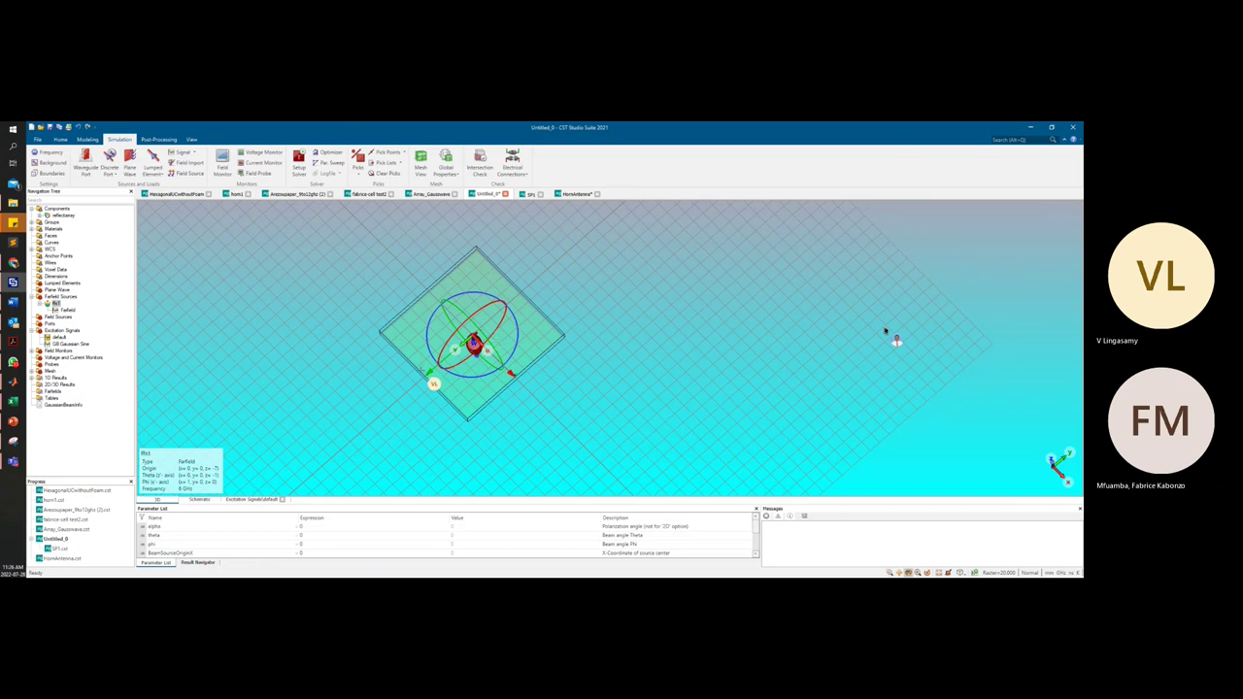
# Examine the source's orientation relative to the reflectarray, and view the source's farfield pattern
pyautogui.moveTo(438, 388); pyautogui.dragTo(493, 295)
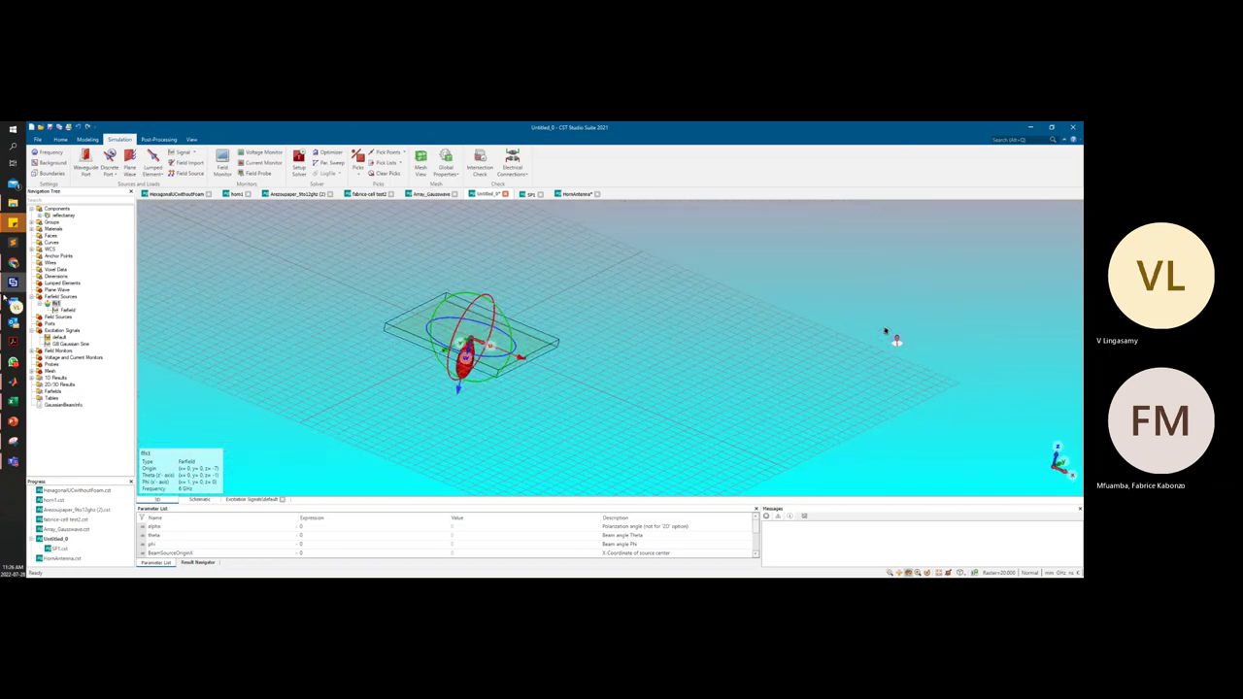
pyautogui.click(72, 211)
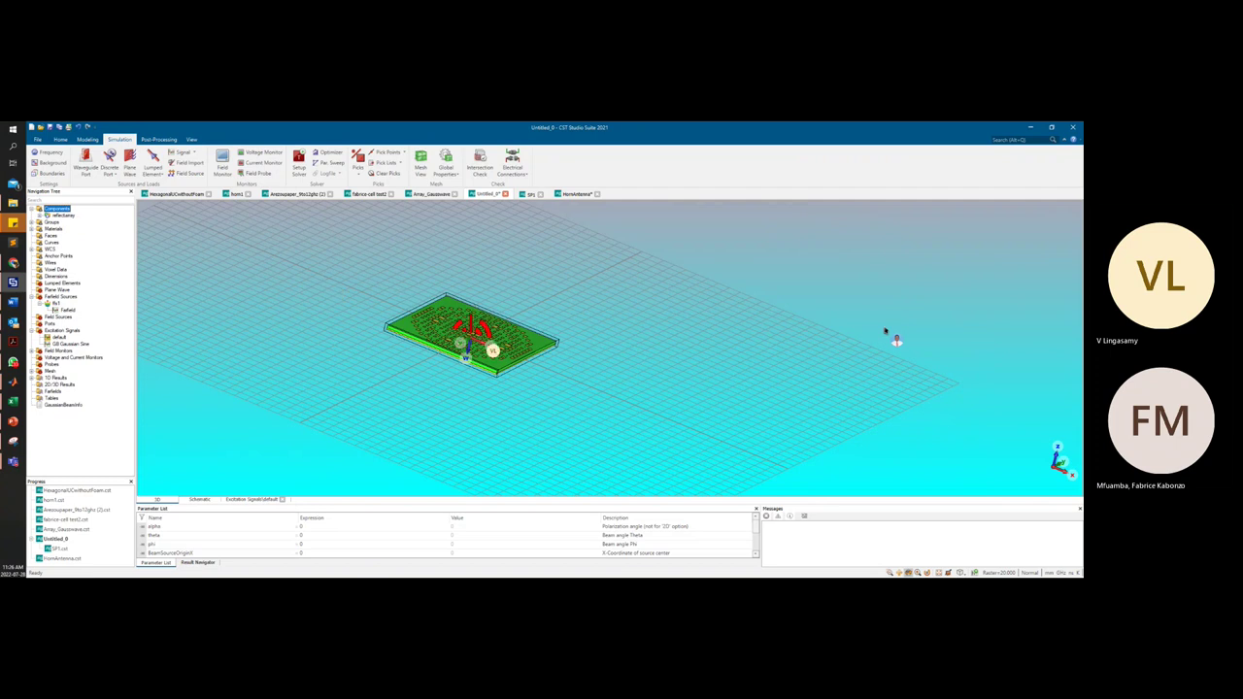
pyautogui.moveTo(493, 351); pyautogui.dragTo(450, 371)
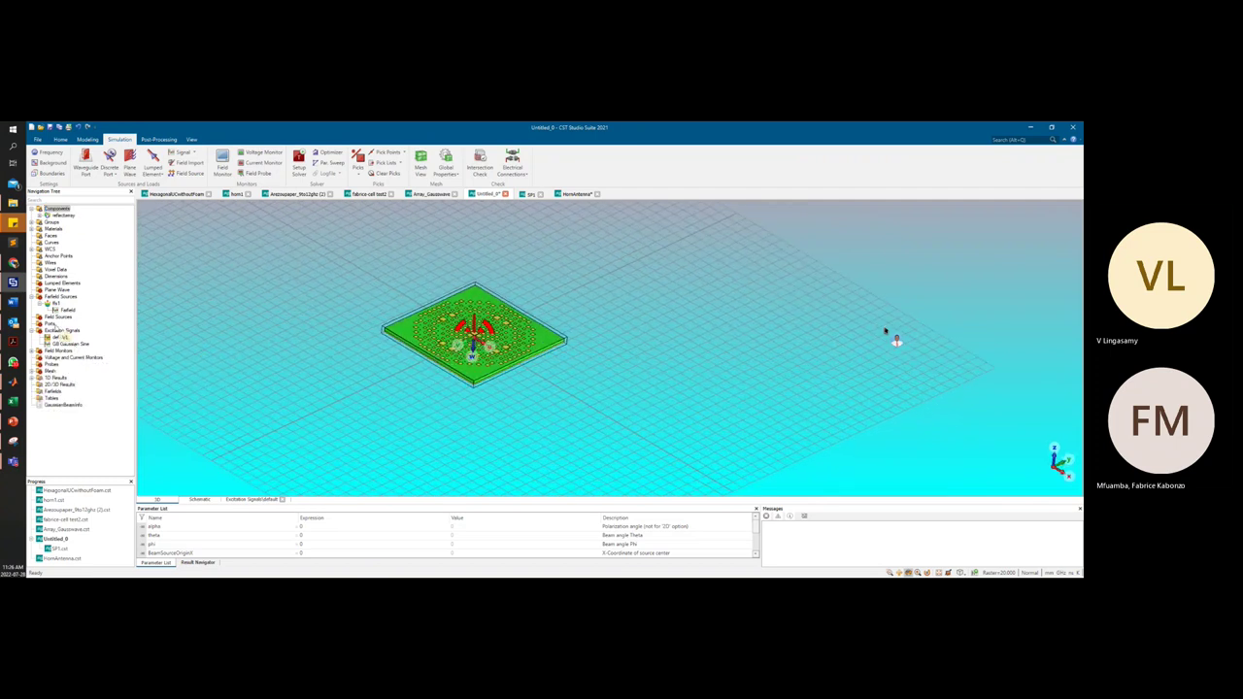
pyautogui.click(66, 310)
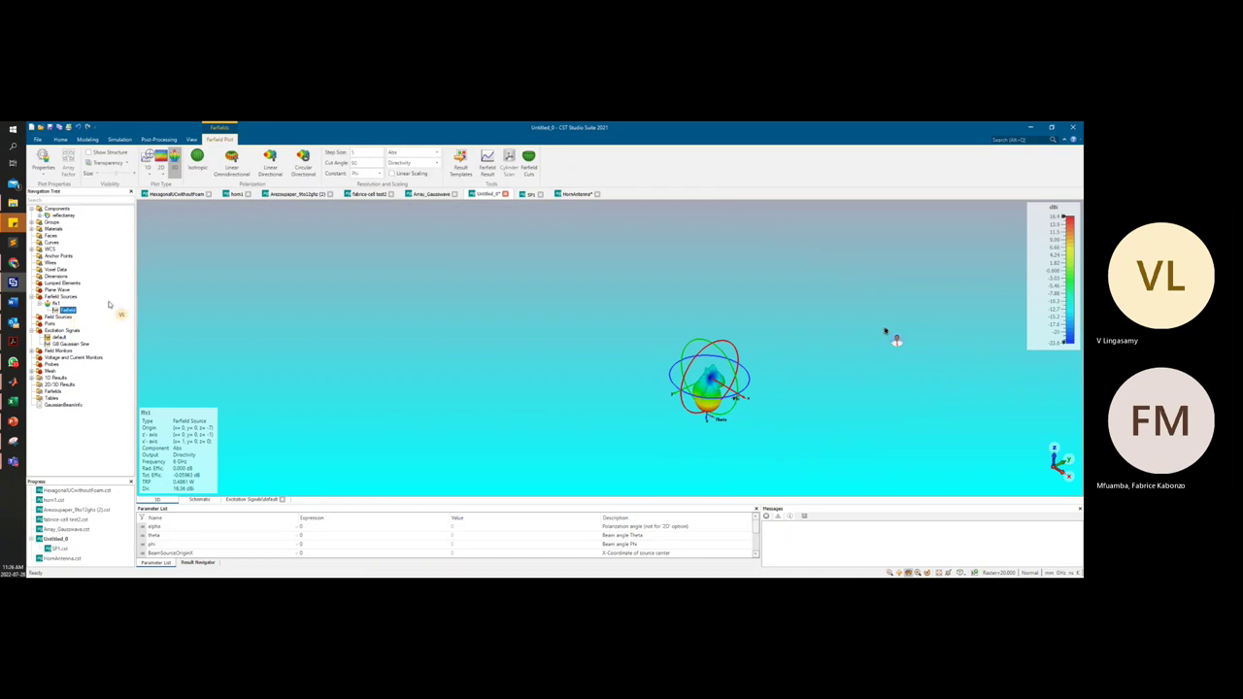
# Translate farfield source ffs1 by -150 along the W axis, previewing the move before applying it
pyautogui.click(56, 304)
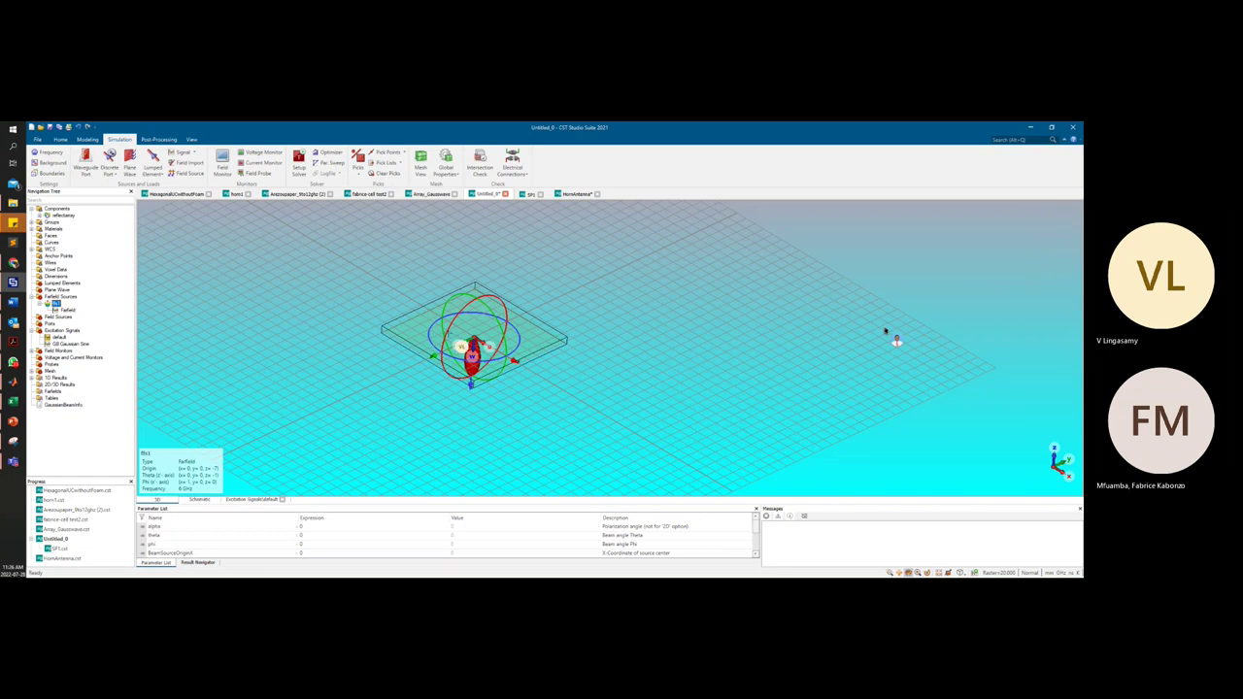
pyautogui.hotkey('ctrl', 't')
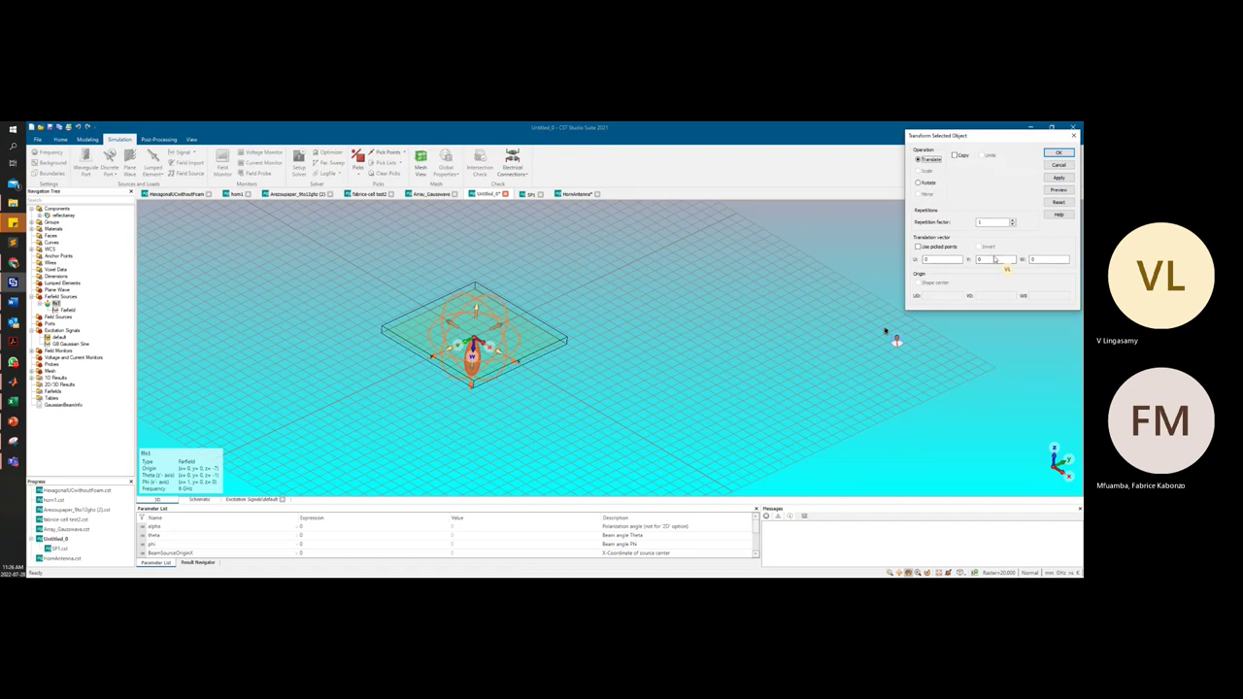
pyautogui.click(1047, 260)
pyautogui.click(1062, 190)
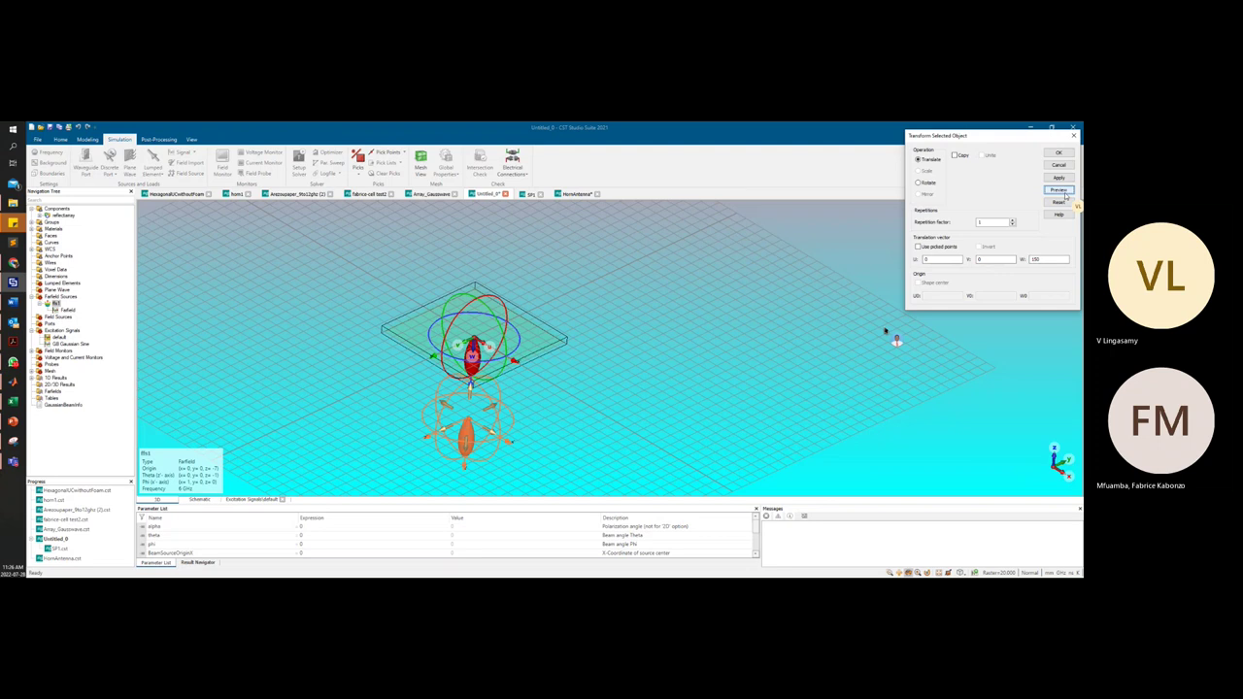
pyautogui.doubleClick(1041, 259)
pyautogui.click(1060, 190)
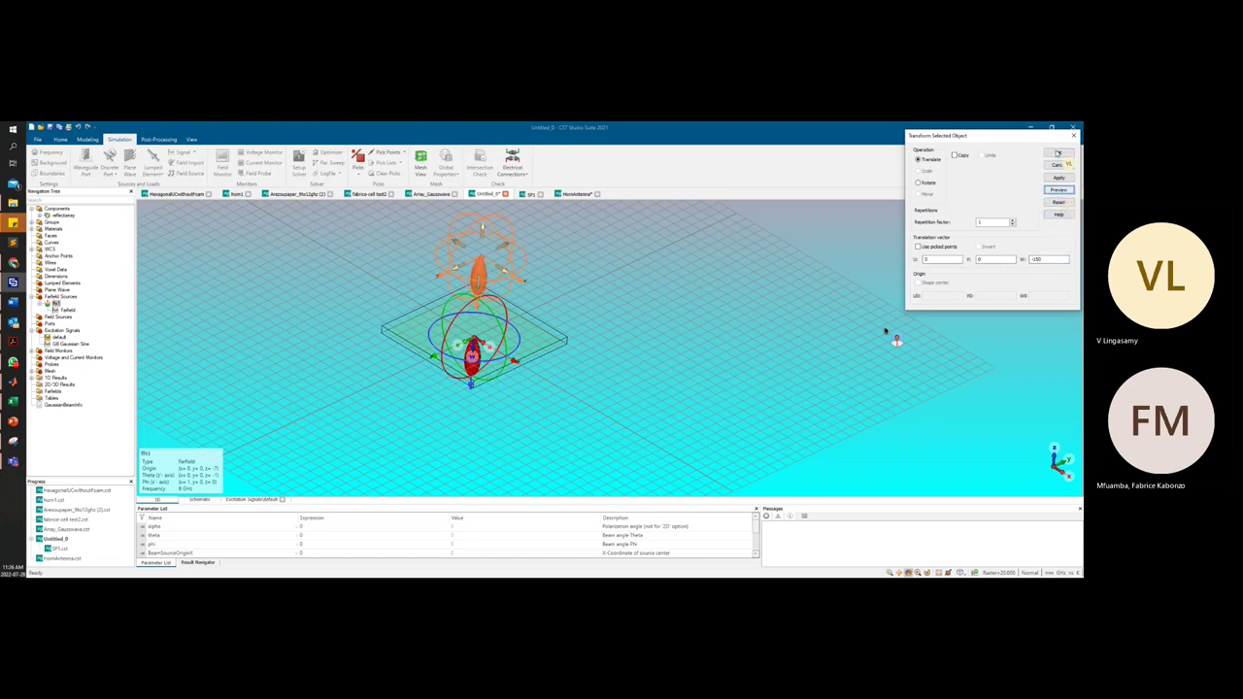
pyautogui.click(1058, 154)
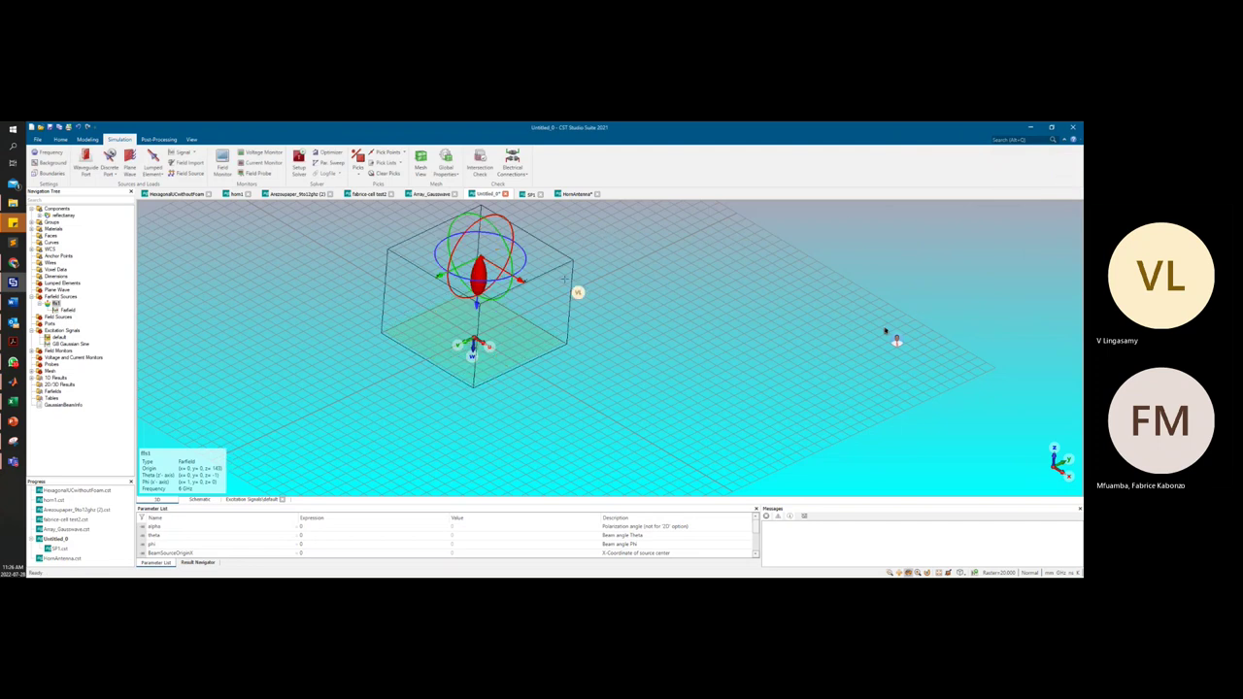
# Examine the moved farfield source above the reflectarray from several angles, and display its farfield pattern
pyautogui.moveTo(531, 282); pyautogui.dragTo(502, 380)
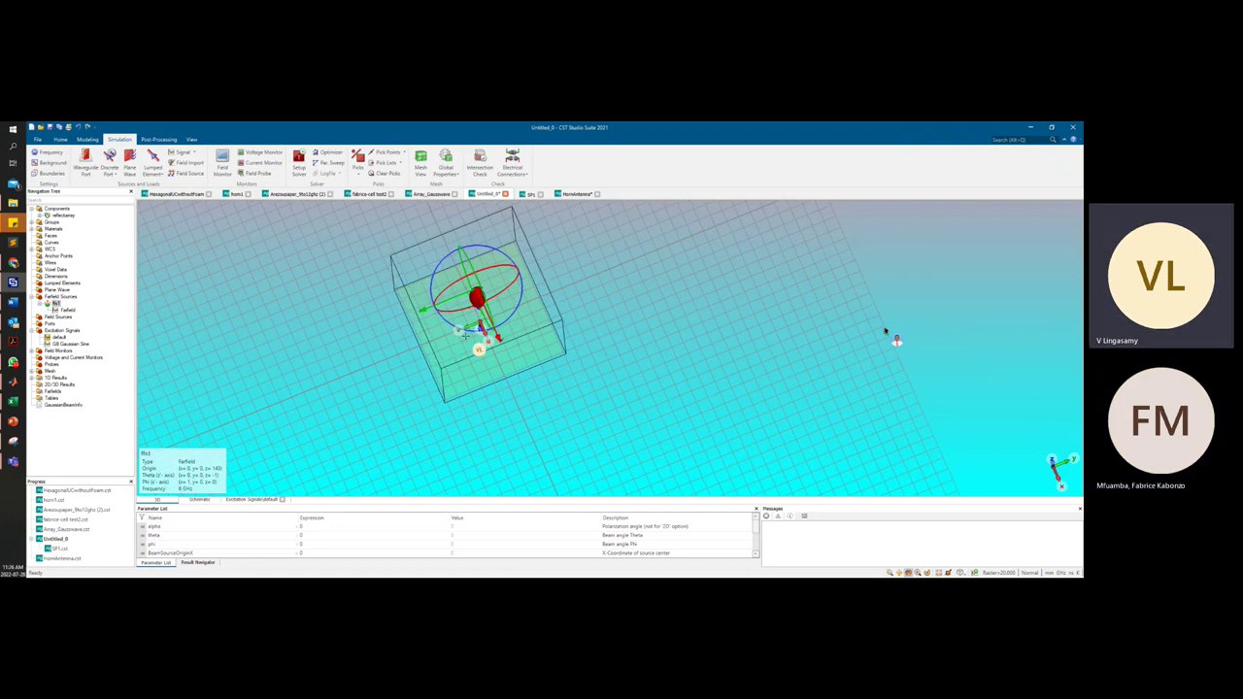
pyautogui.click(56, 209)
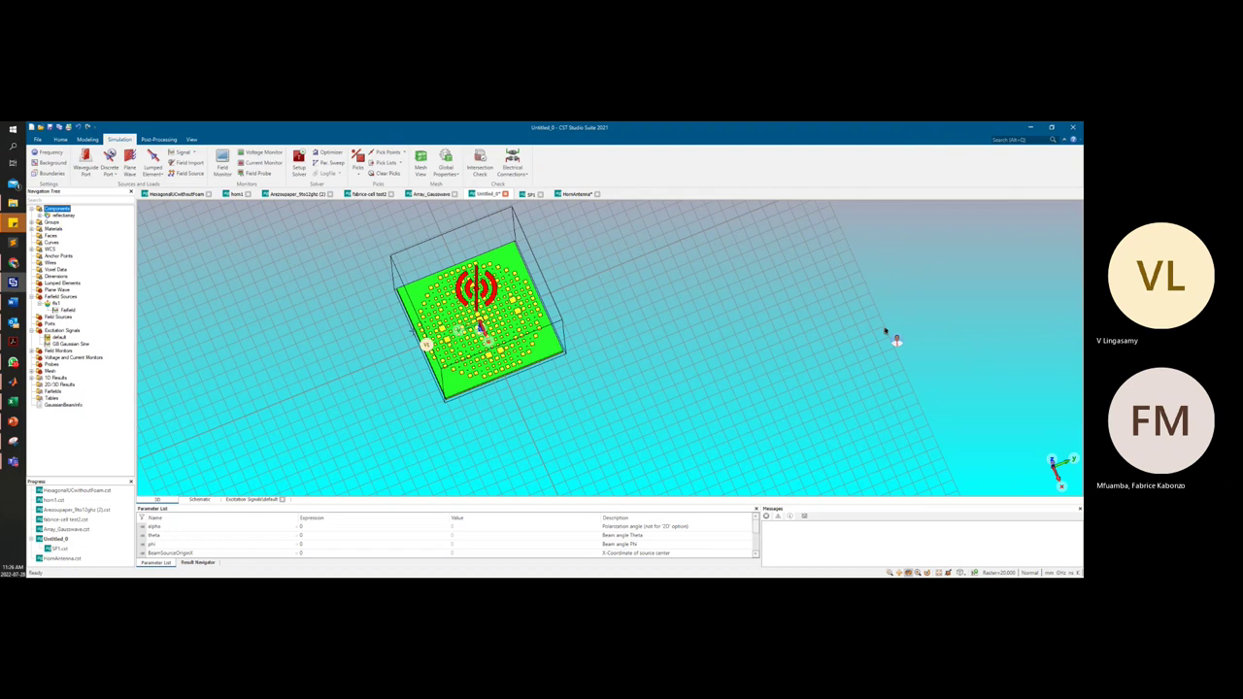
pyautogui.moveTo(434, 346); pyautogui.dragTo(499, 332)
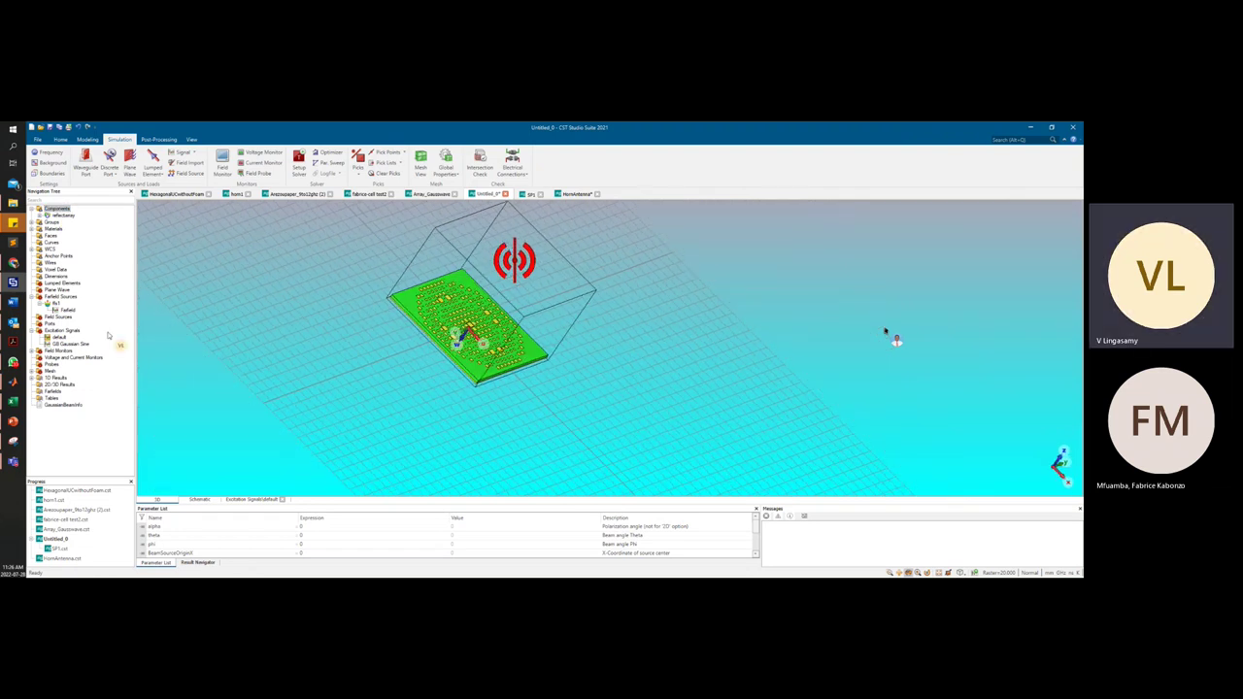
pyautogui.click(55, 304)
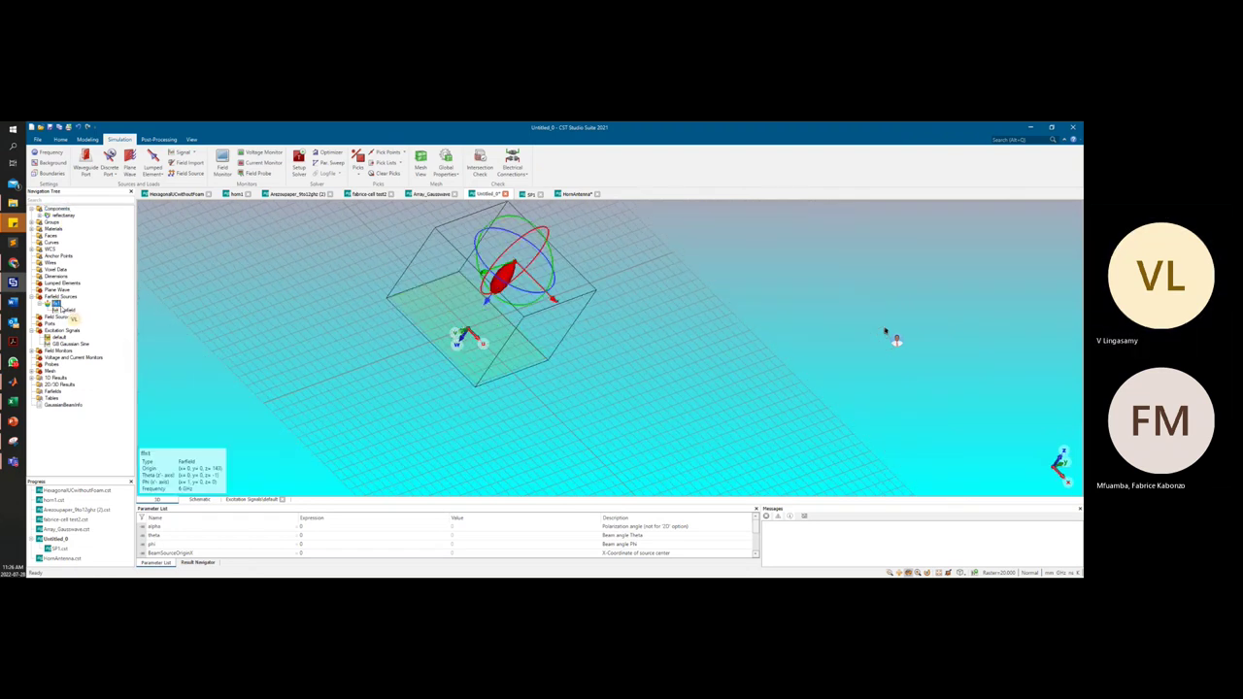
pyautogui.click(60, 317)
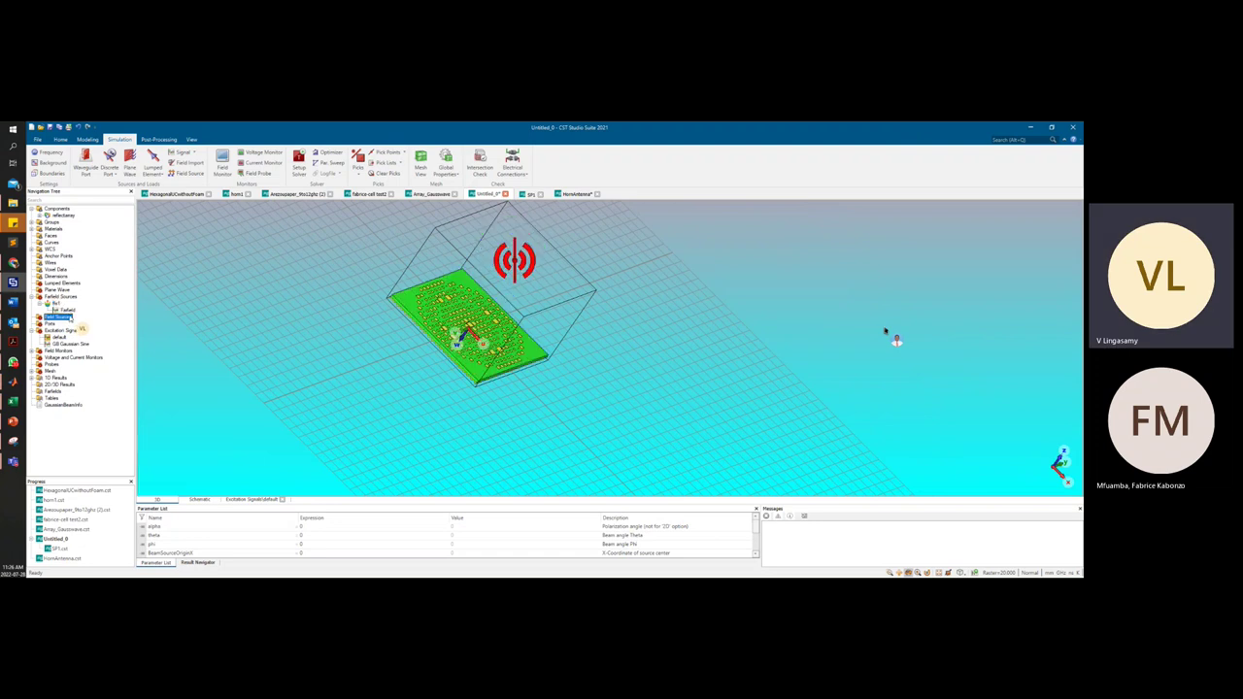
pyautogui.click(64, 309)
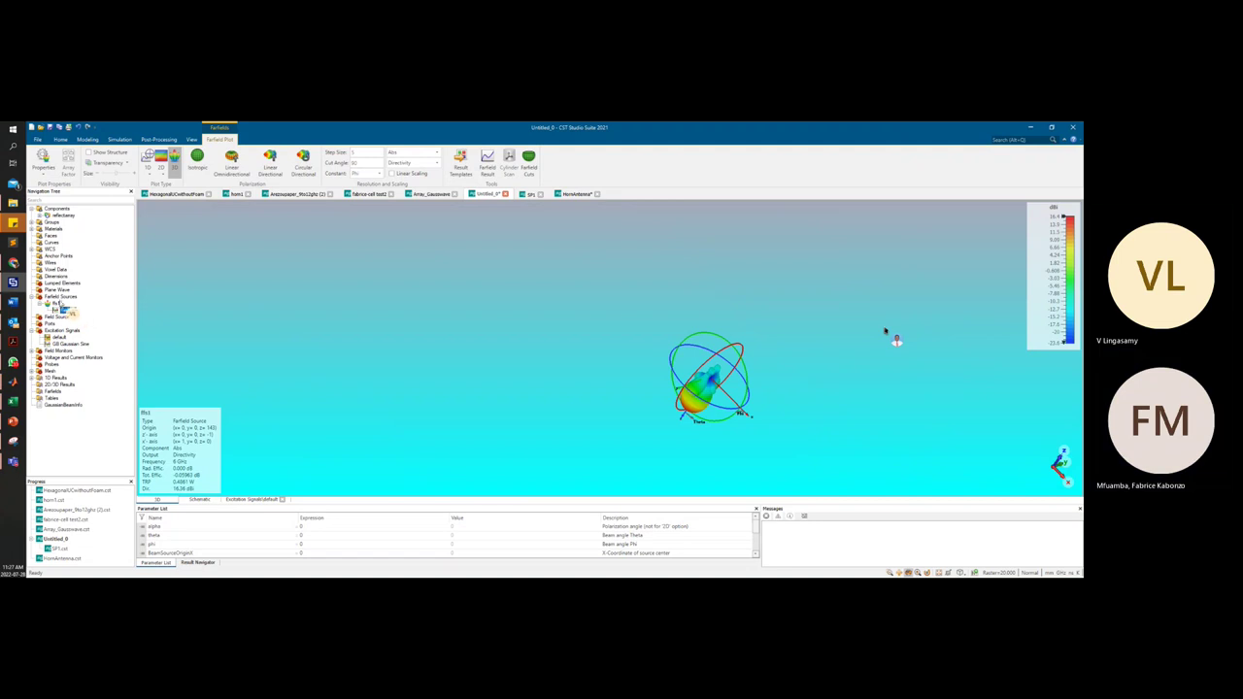
# View the GB Gaussian Sine and default excitation signals, the farfield source's pattern, and the source above the reflectarray
pyautogui.click(66, 344)
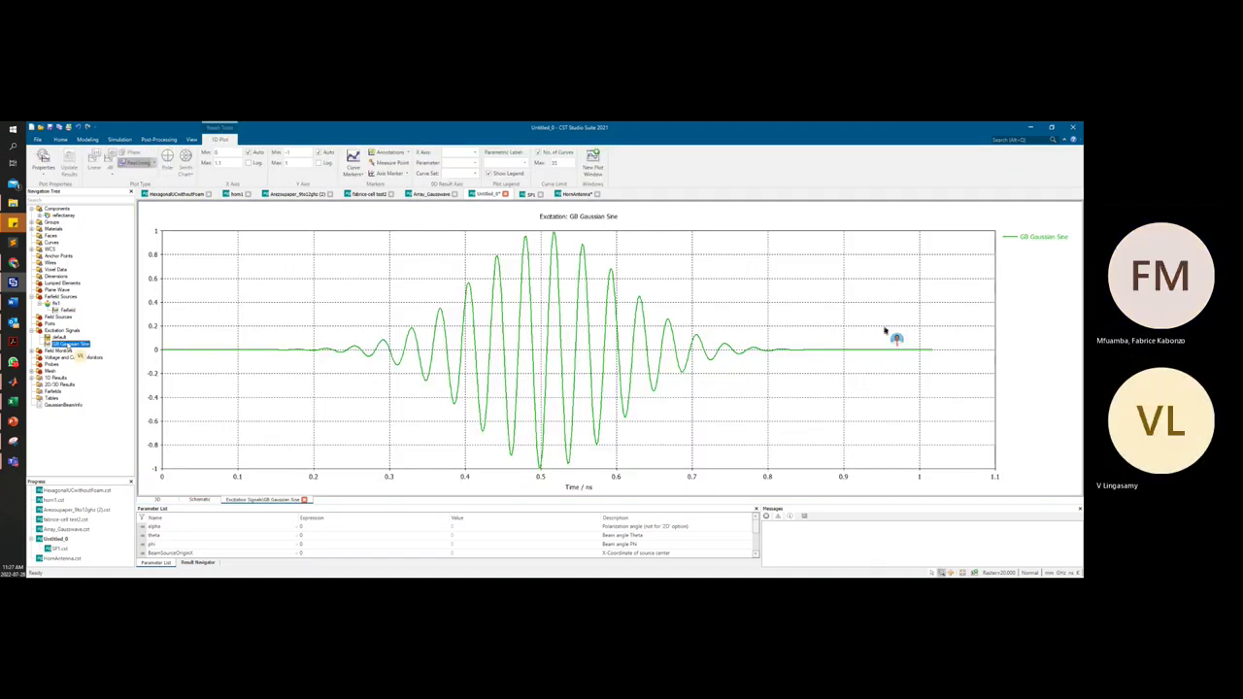
pyautogui.click(58, 337)
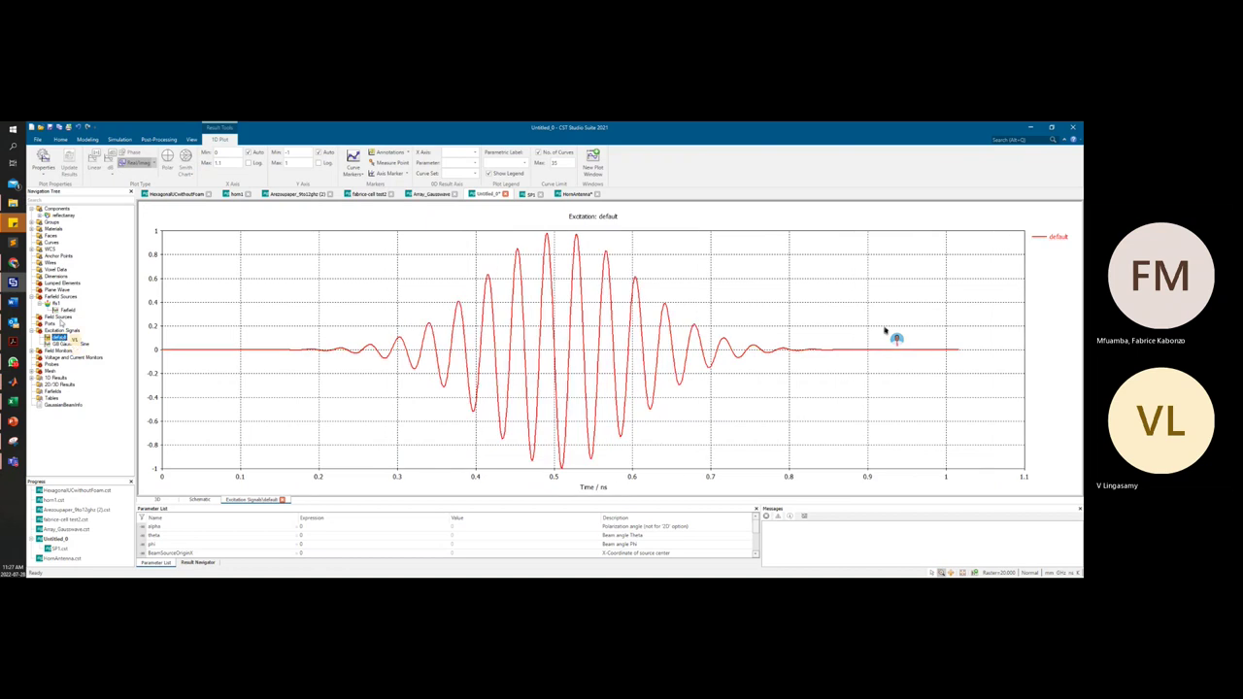
pyautogui.click(64, 309)
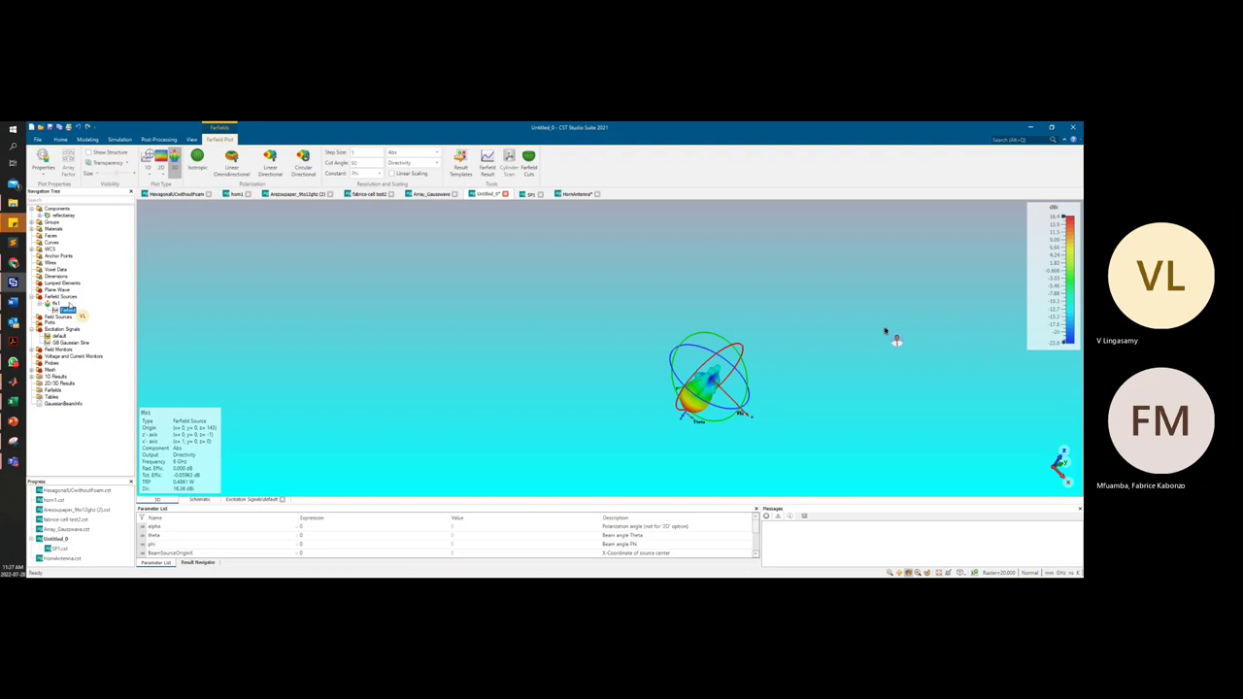
pyautogui.click(56, 304)
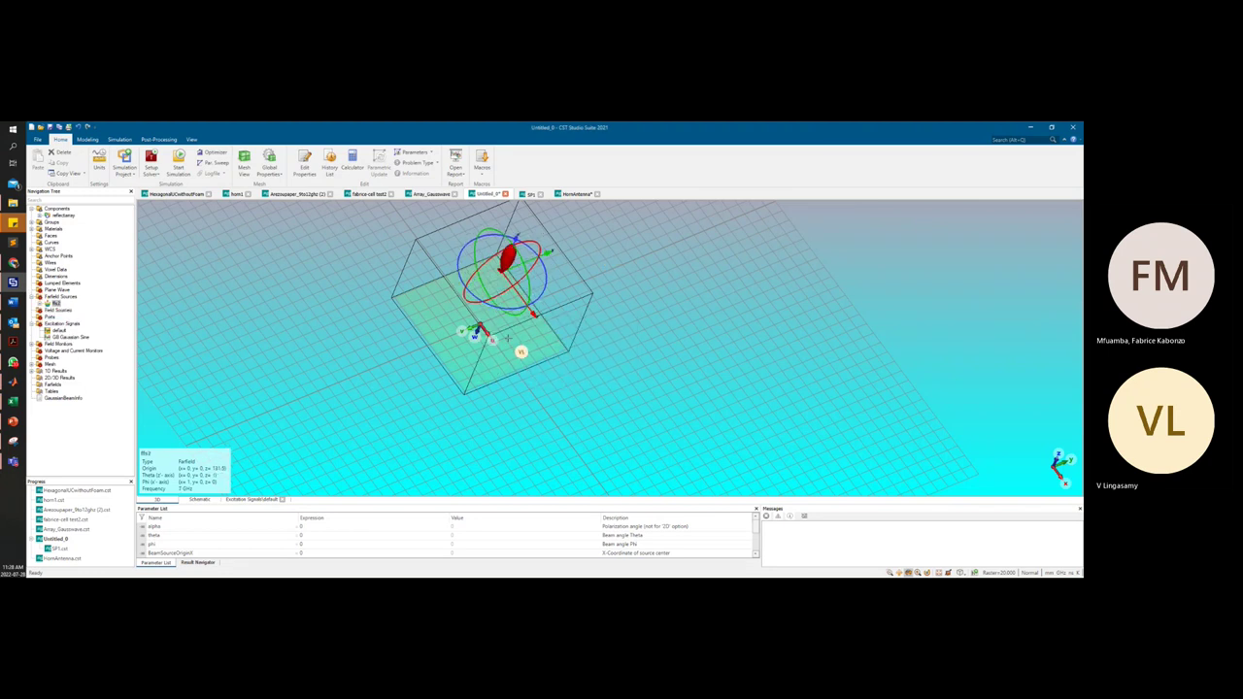
# Try to create a uni-directional Hybrid Solver Task from the project's schematic
pyautogui.click(201, 499)
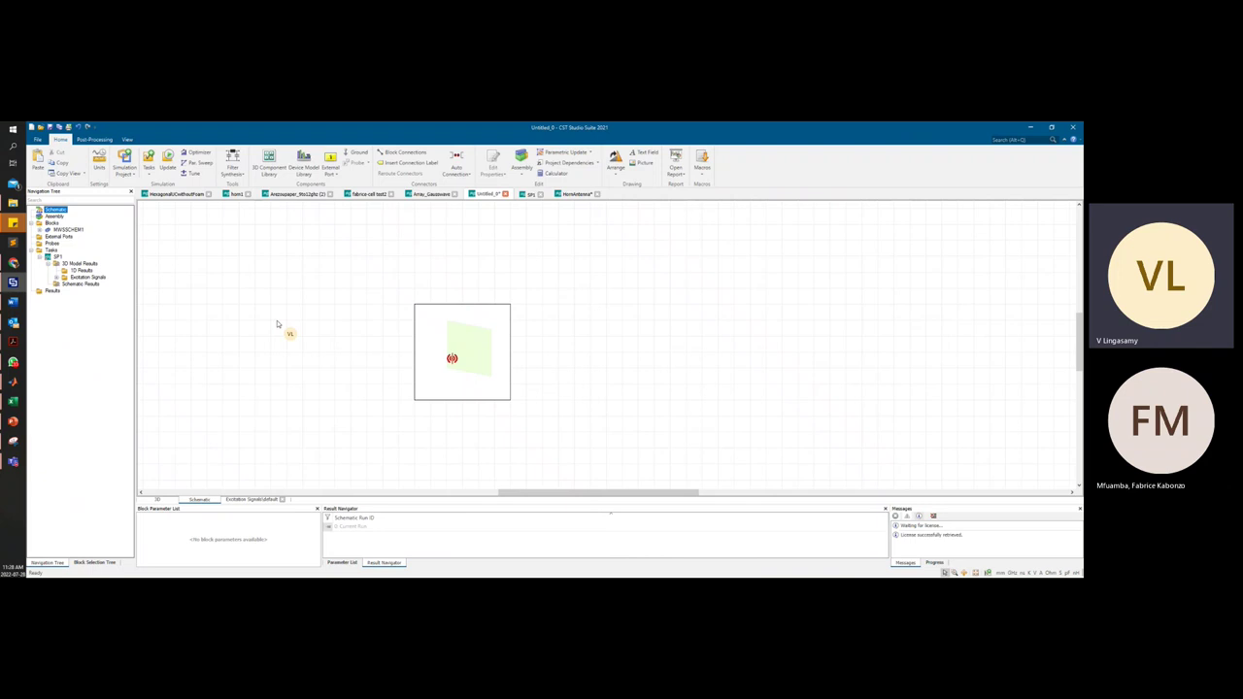
pyautogui.click(125, 171)
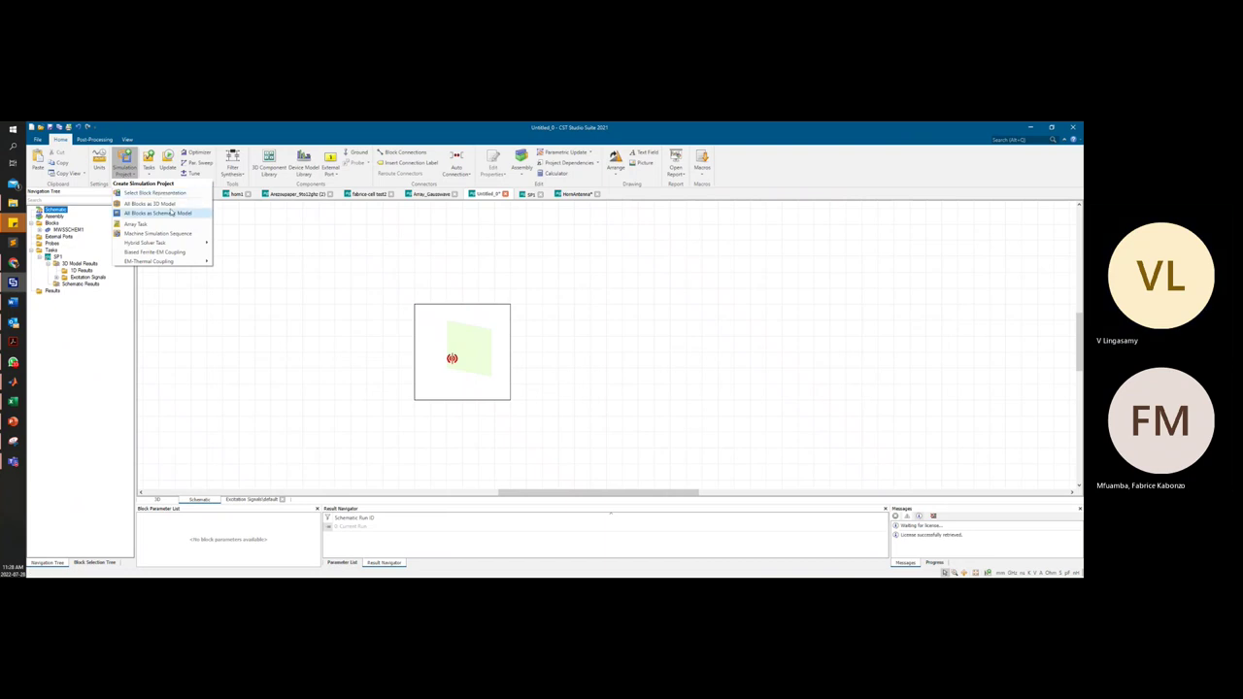
pyautogui.moveTo(178, 244)
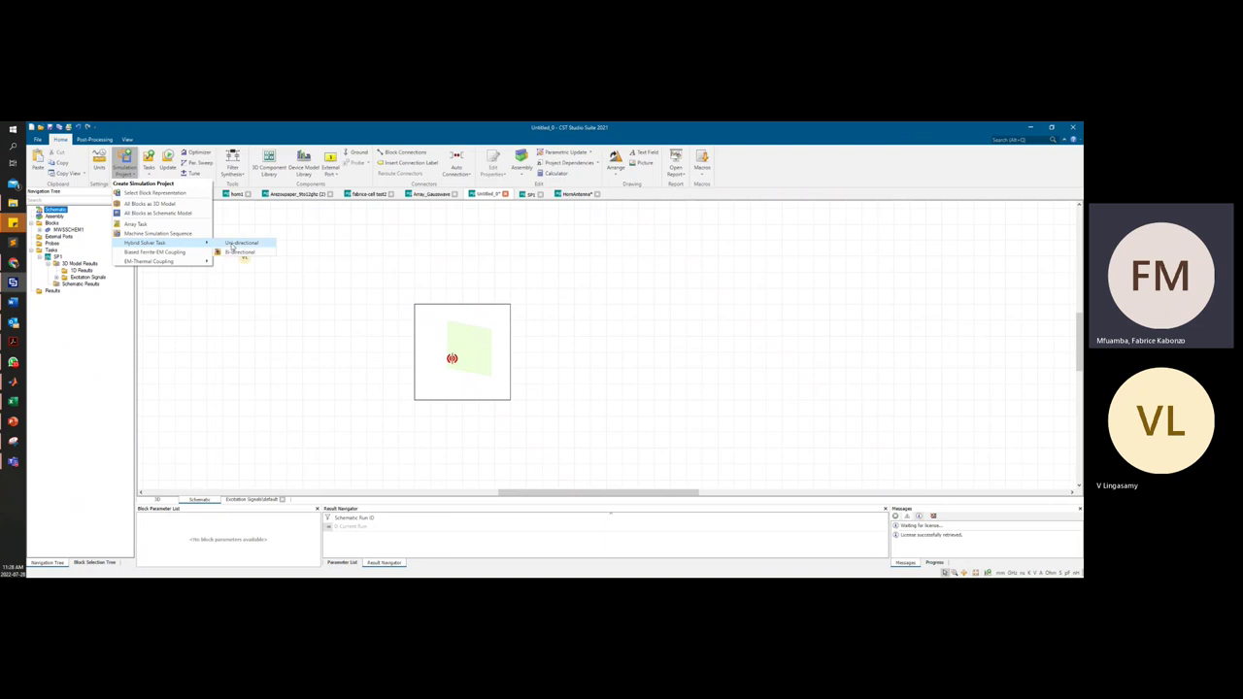
pyautogui.click(233, 244)
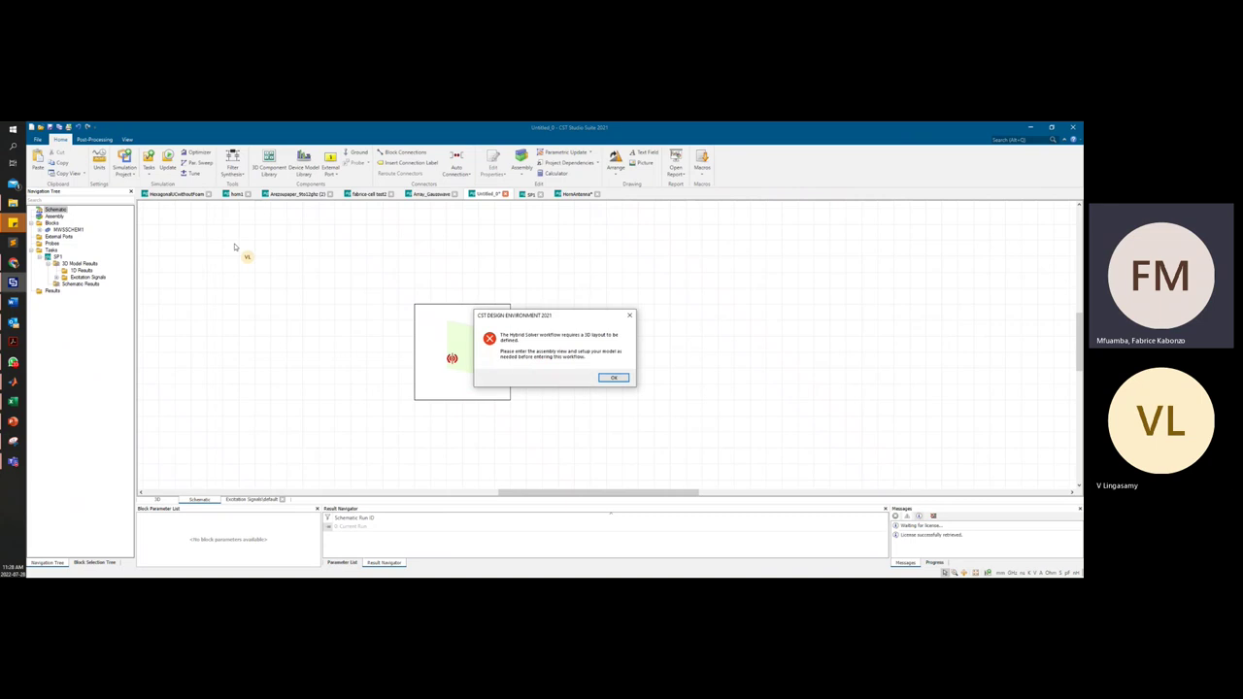
pyautogui.click(615, 377)
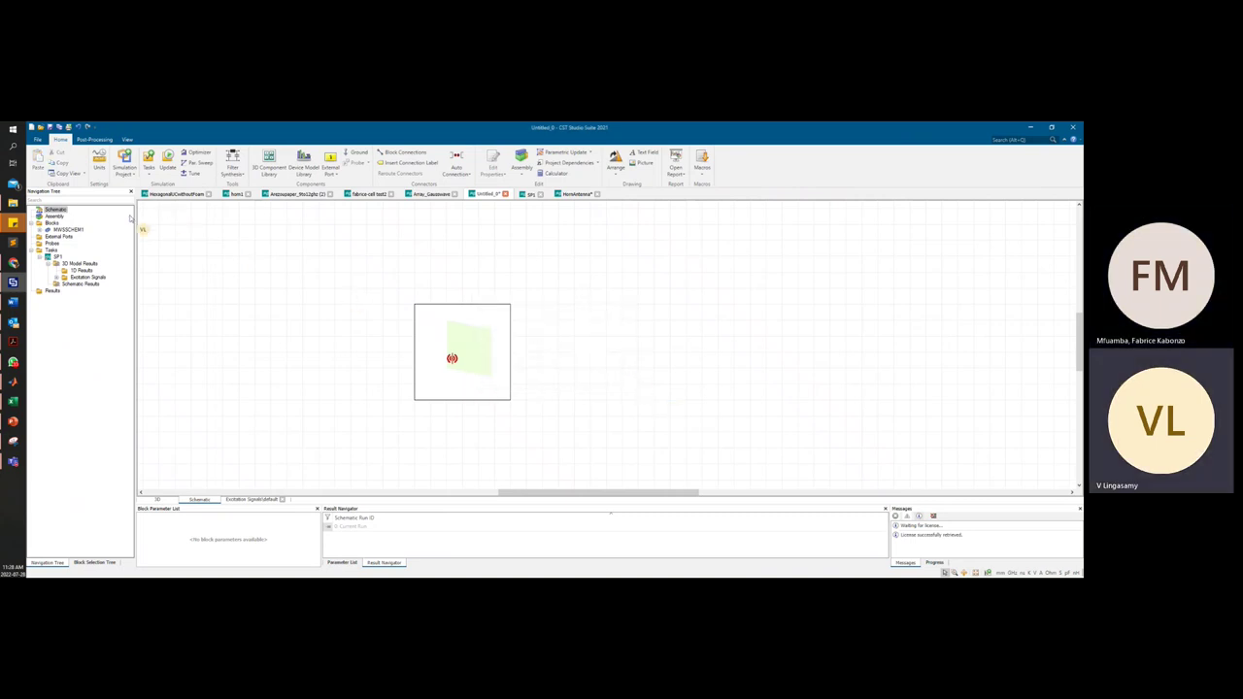
# Inspect the properties of simulation task SP1, checking the available solver types and the field sources setting
pyautogui.click(148, 167)
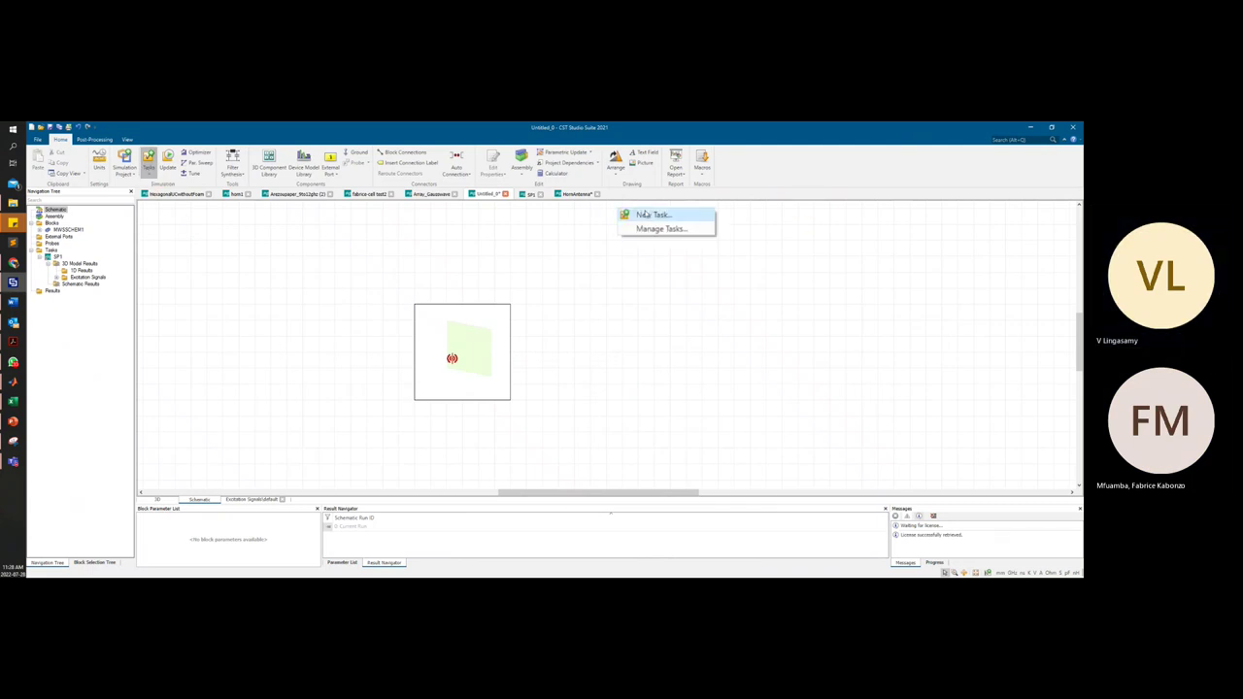
pyautogui.click(50, 251)
pyautogui.click(55, 256)
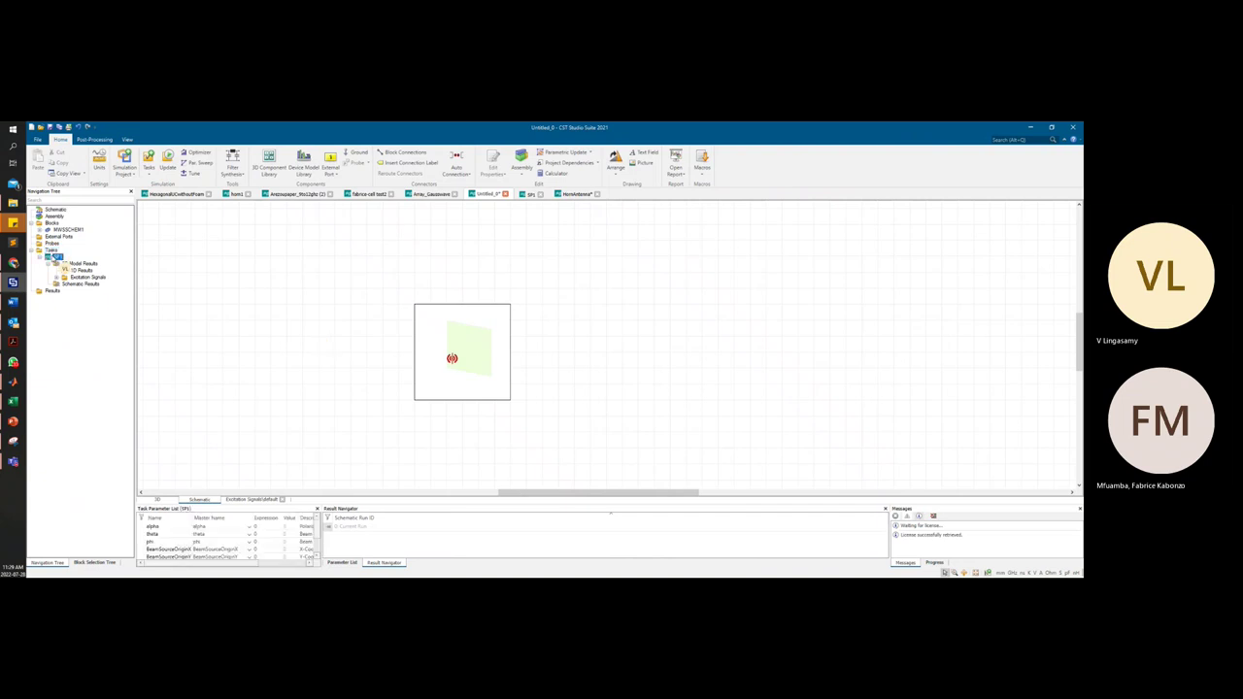
pyautogui.rightClick(54, 258)
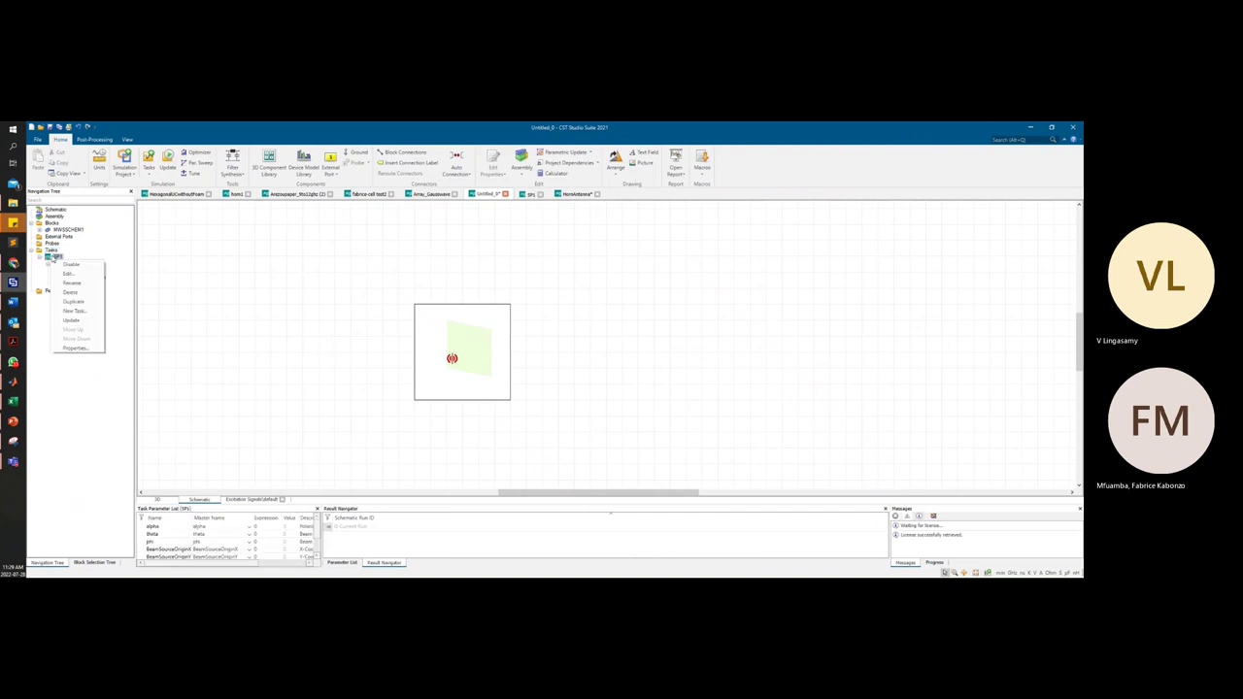
pyautogui.click(83, 347)
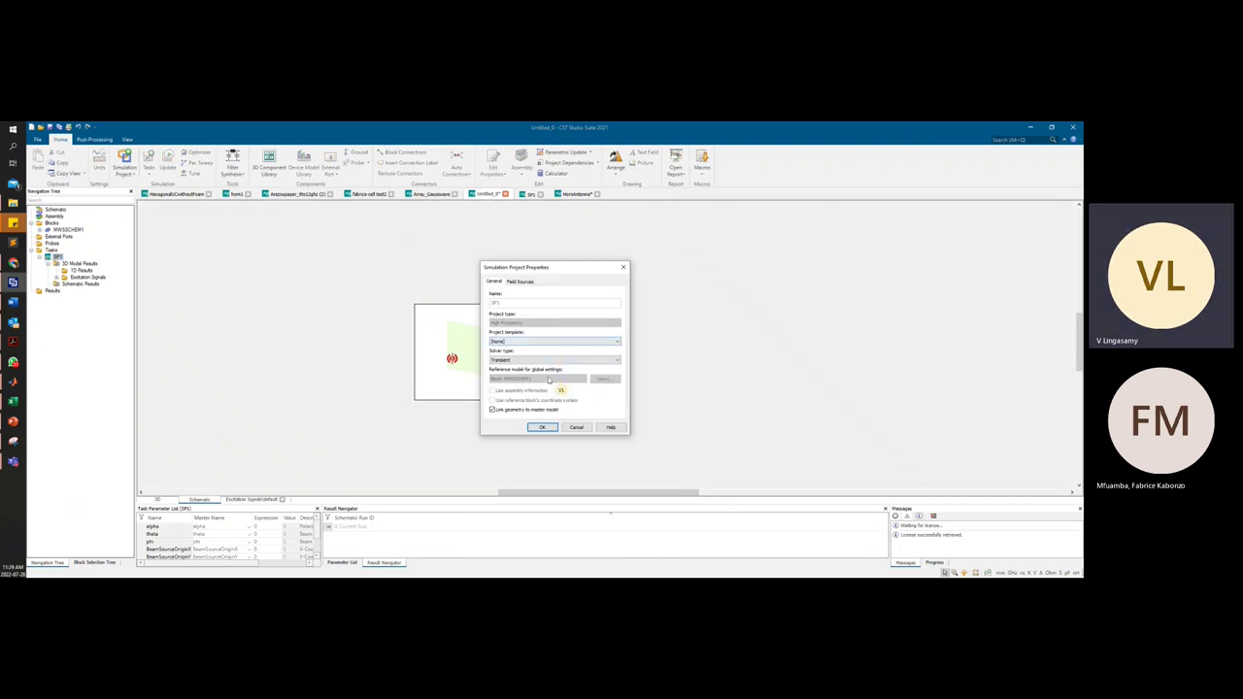
pyautogui.click(547, 360)
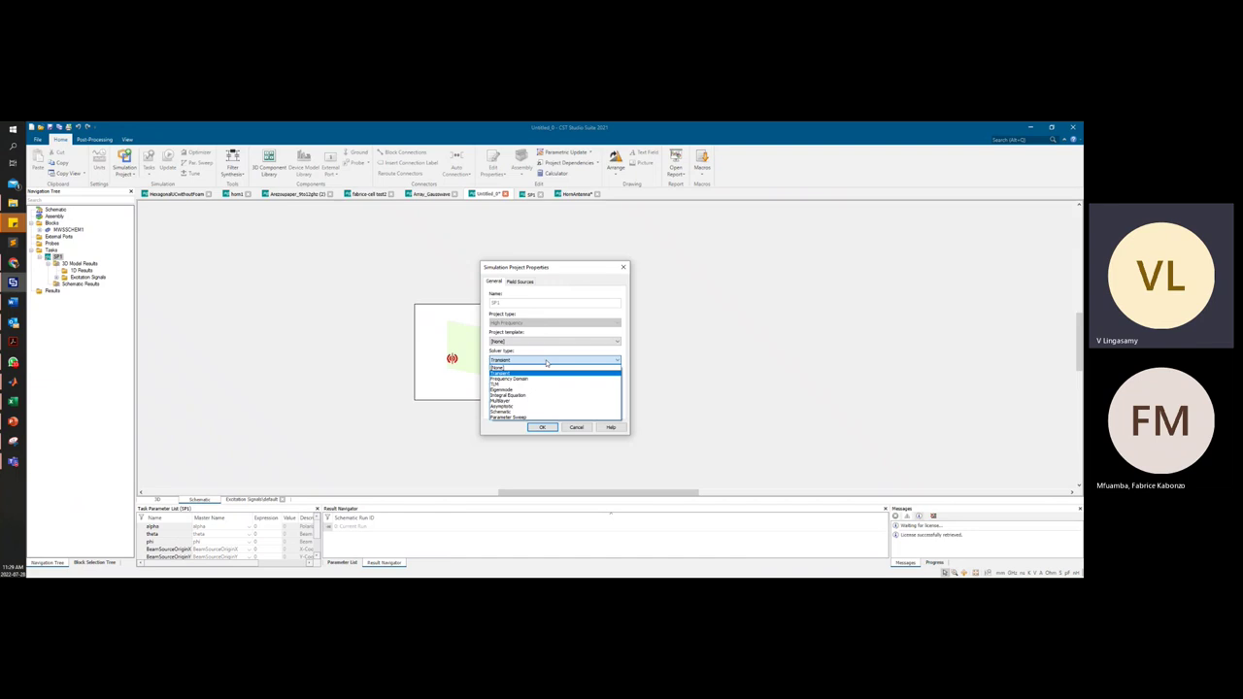
pyautogui.click(547, 362)
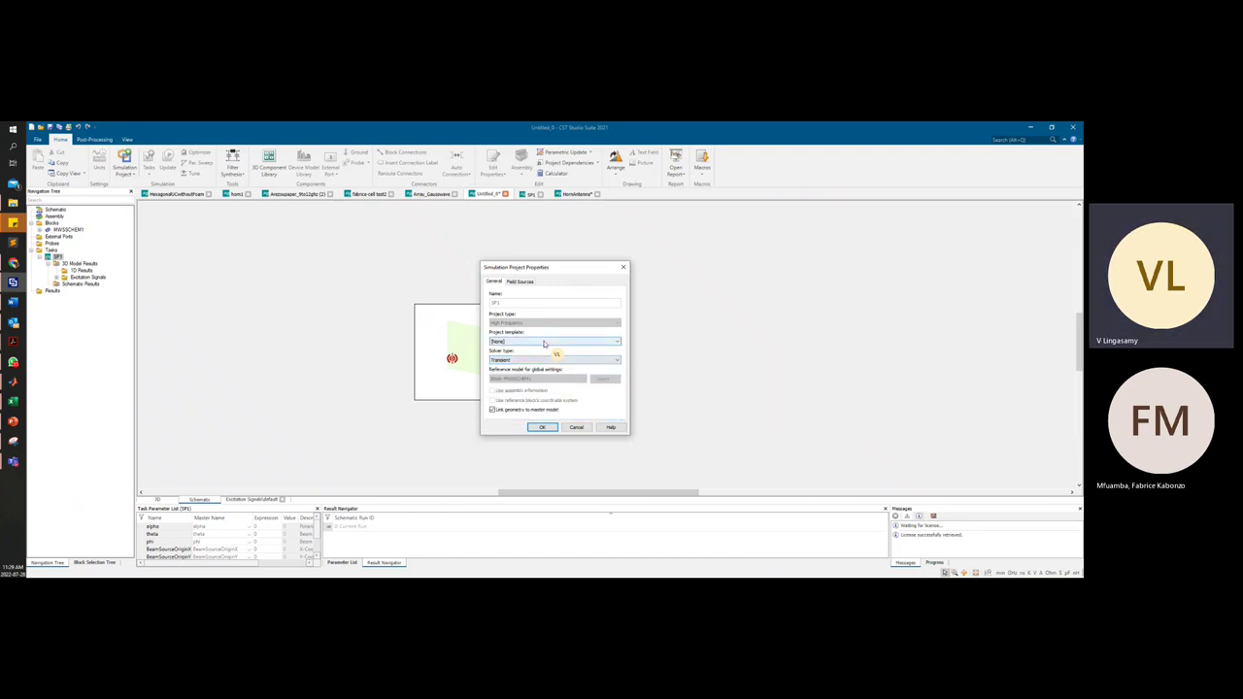
pyautogui.click(520, 281)
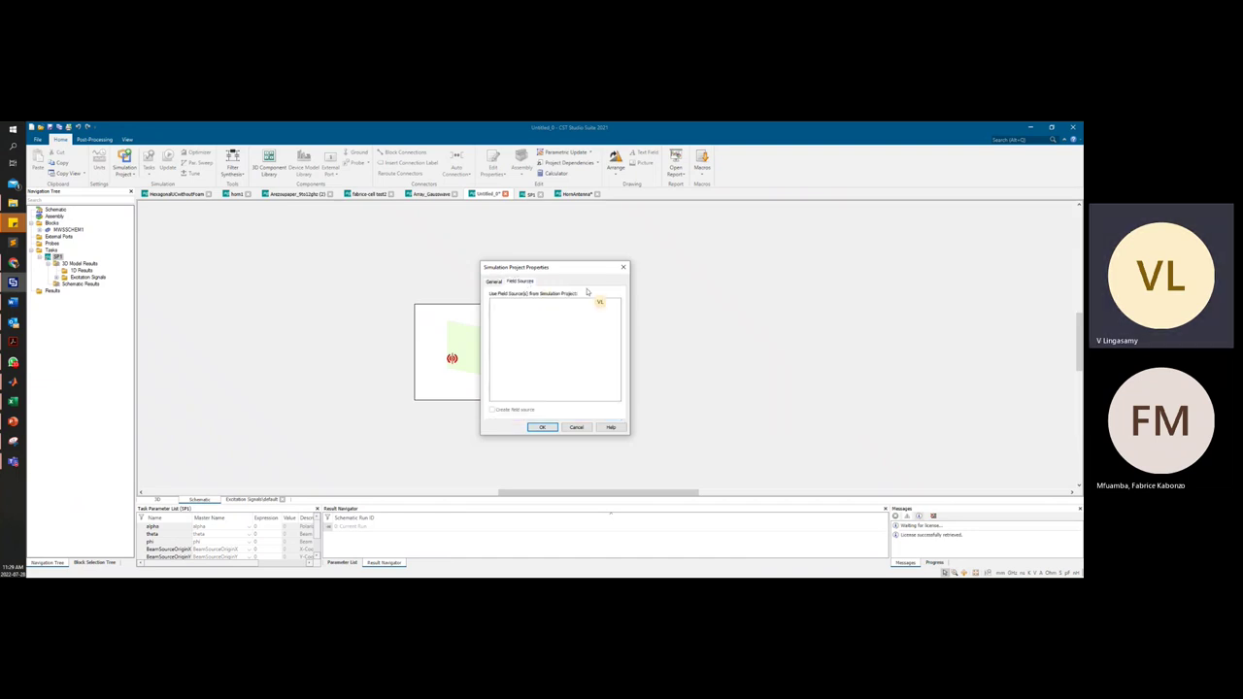
pyautogui.click(495, 281)
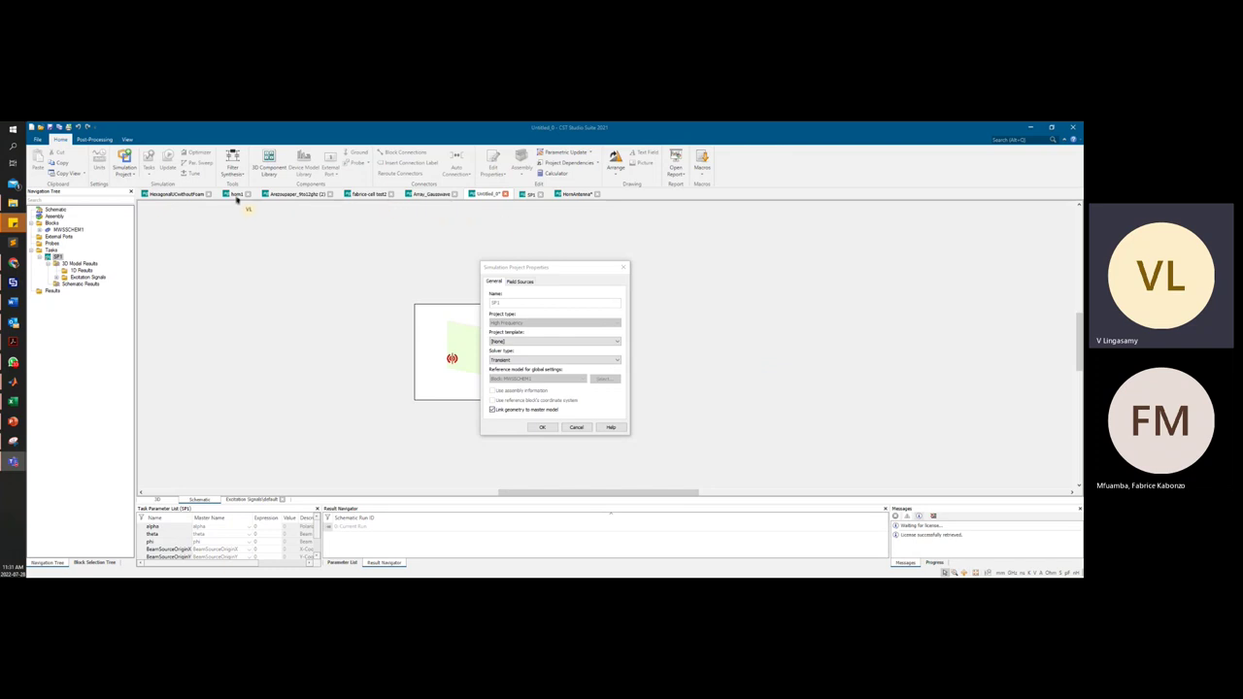
# Switch to the horn1 project and save a copy of it as horn1_waveguide prt
pyautogui.click(236, 194)
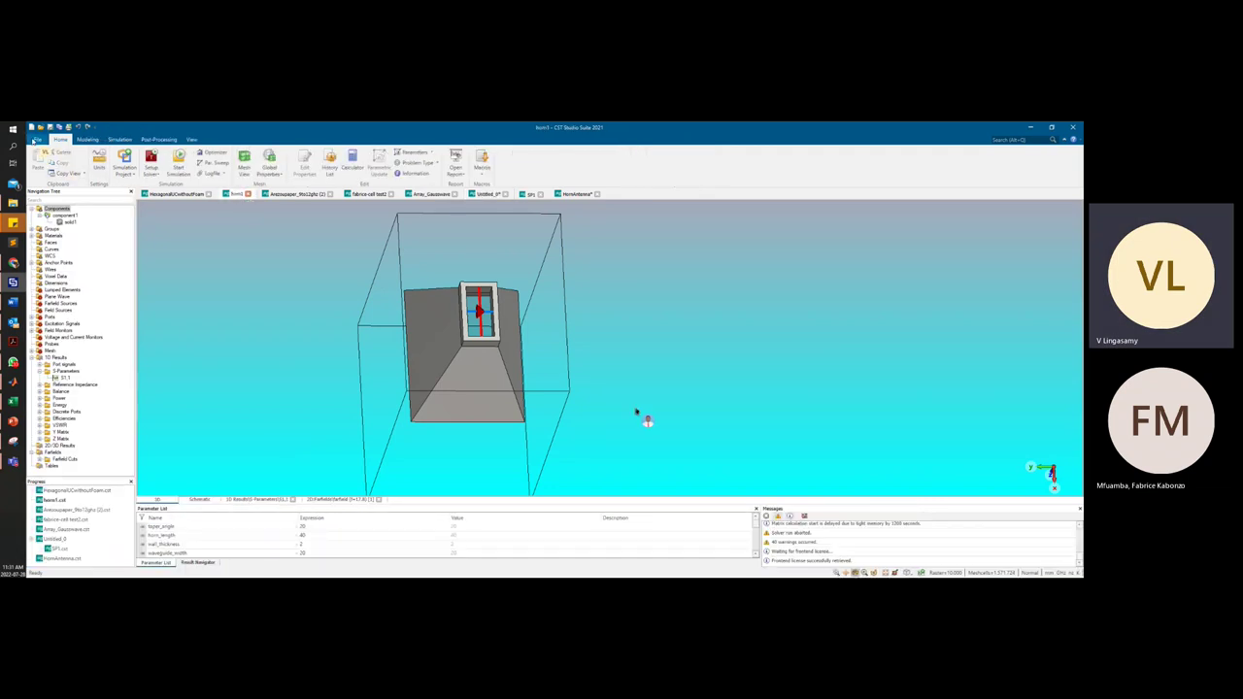
pyautogui.click(35, 139)
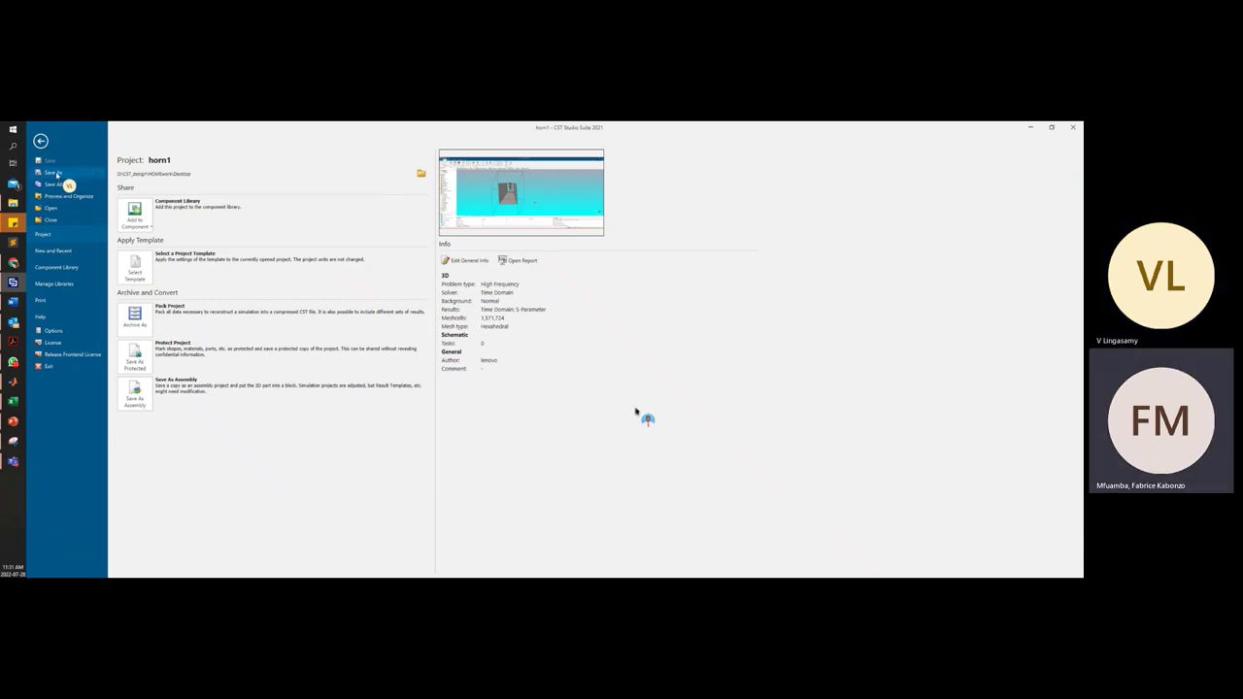
pyautogui.click(54, 173)
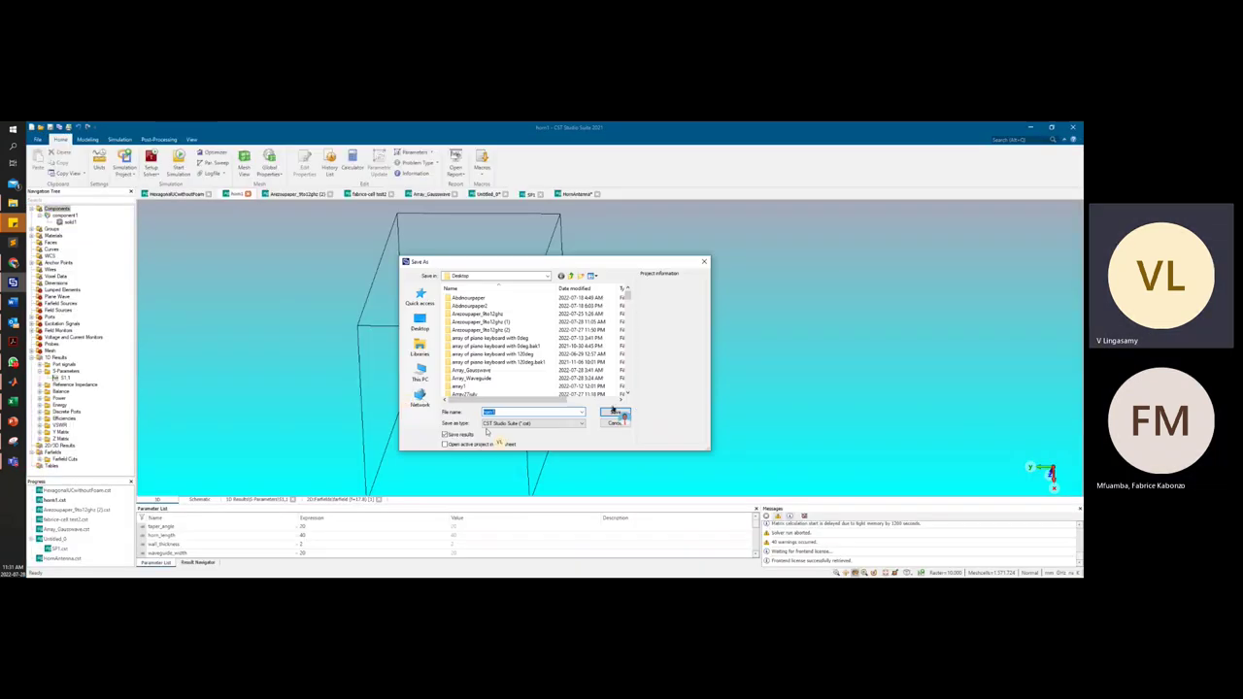
pyautogui.click(515, 412)
pyautogui.write('_wa')
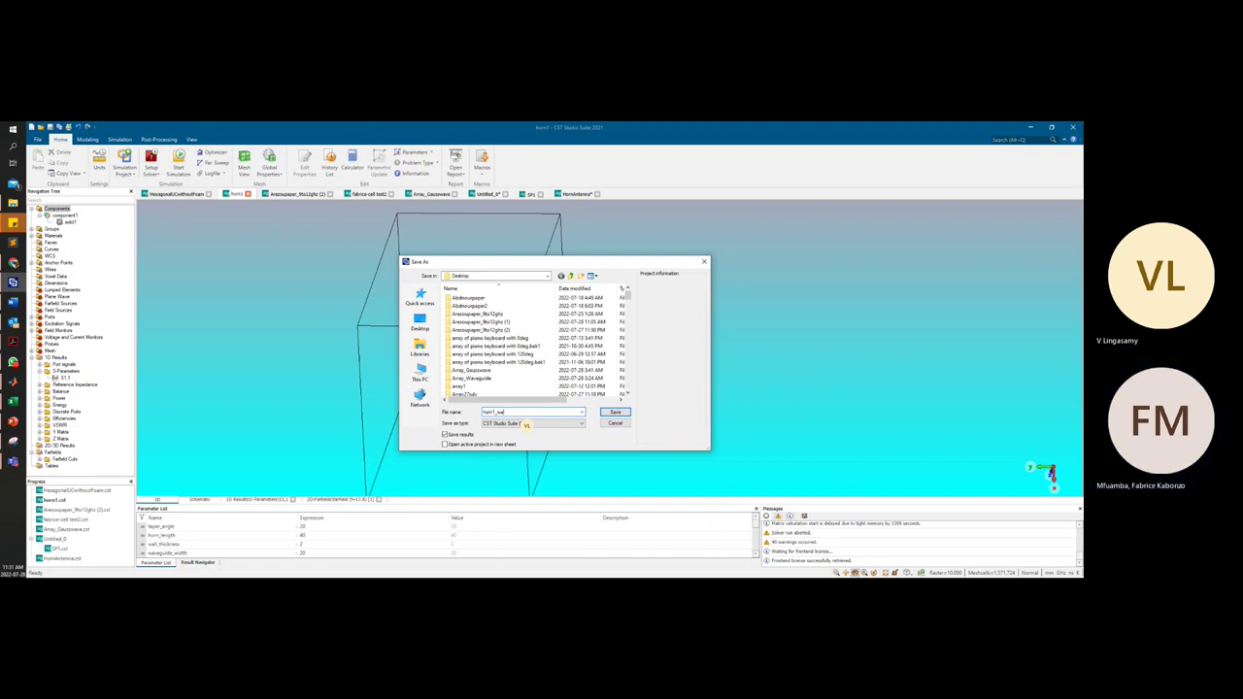
pyautogui.write('veguide.pt')
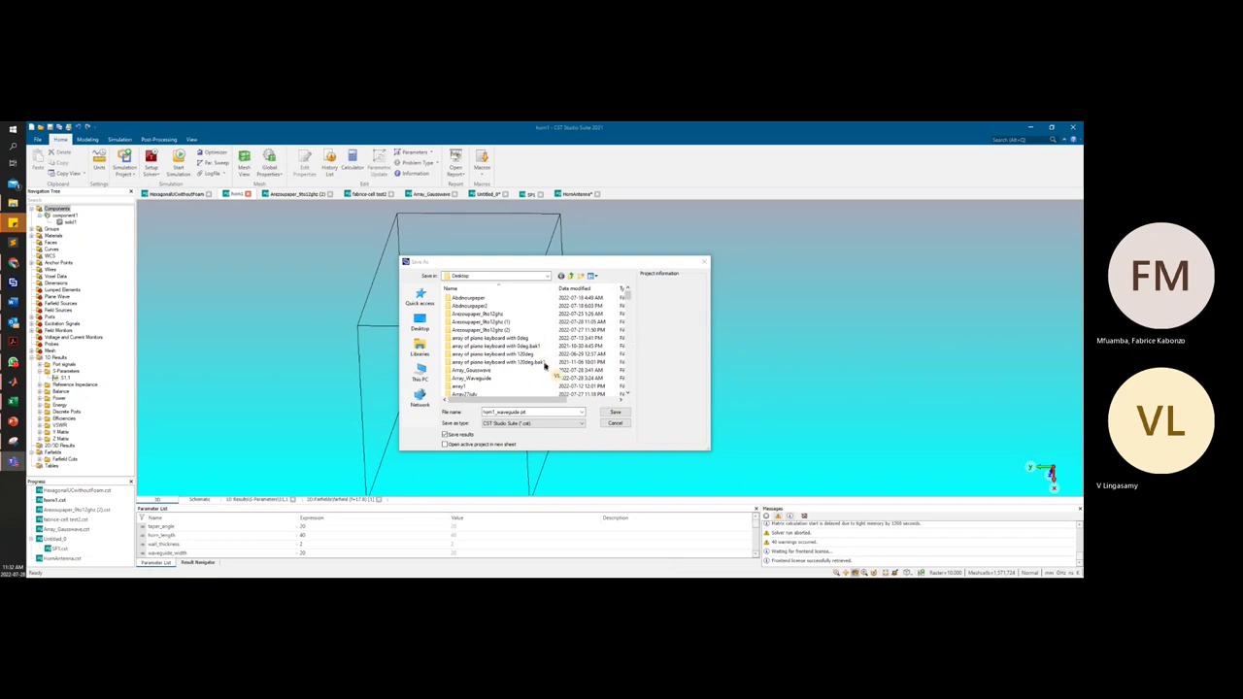
pyautogui.click(613, 412)
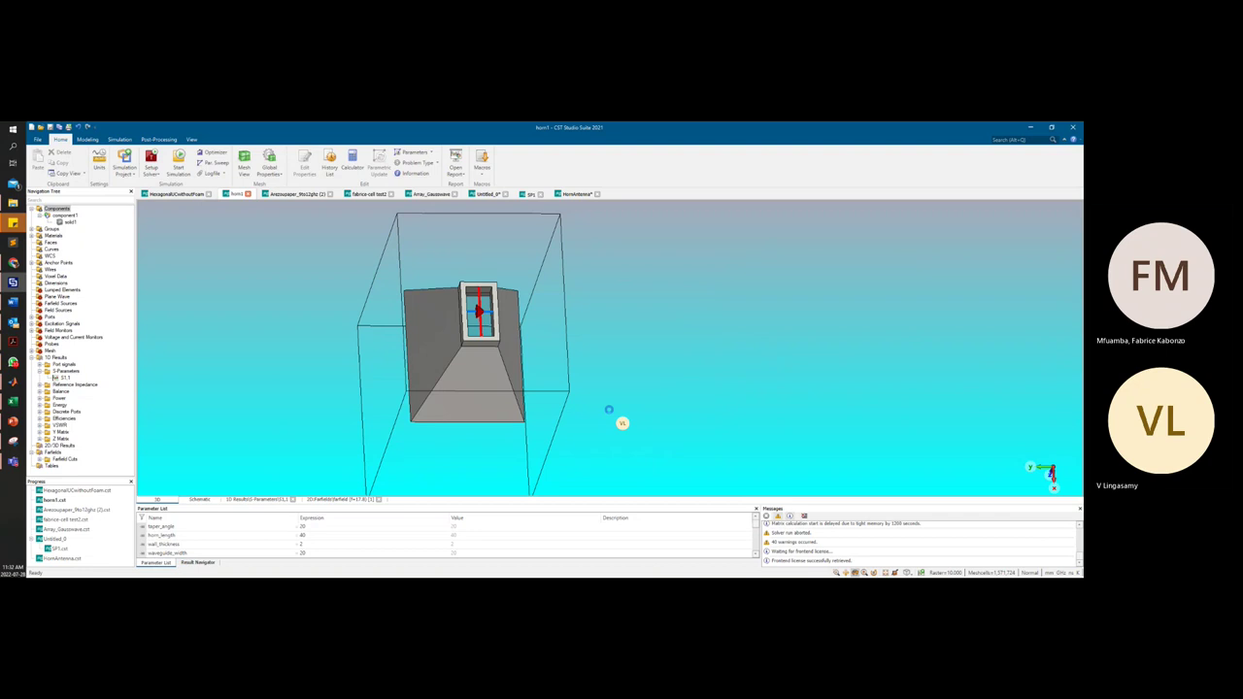
pyautogui.hotkey('ctrl', 's')
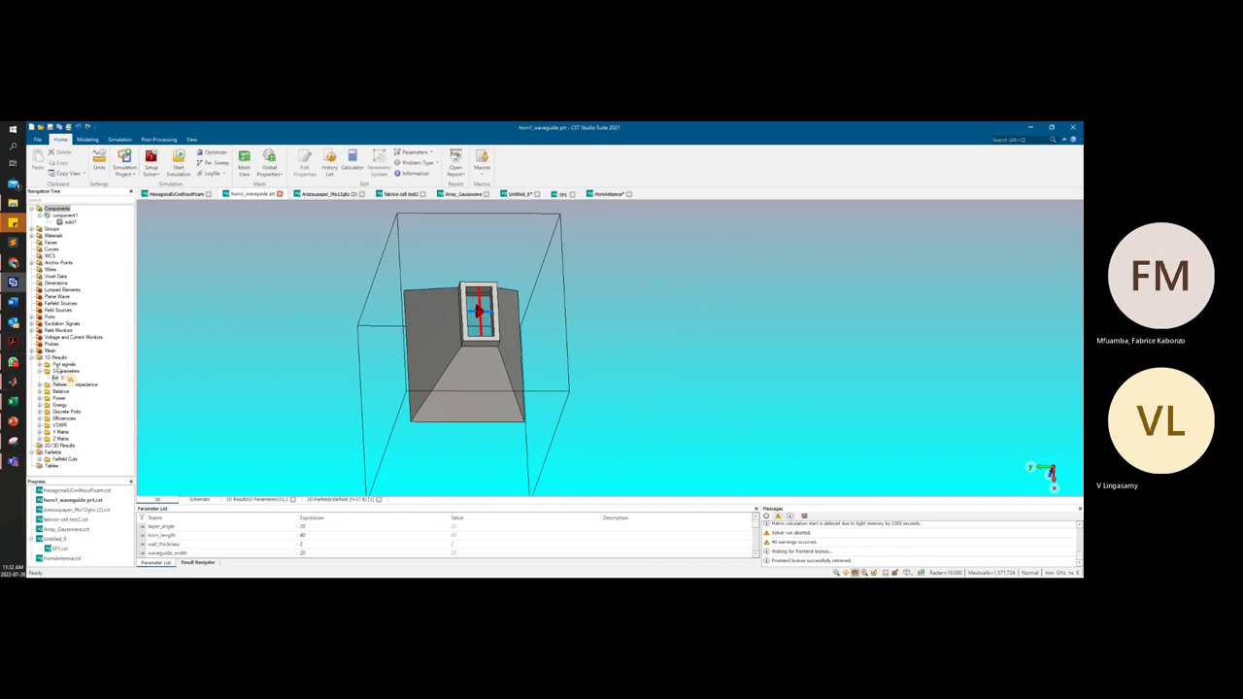
pyautogui.click(33, 317)
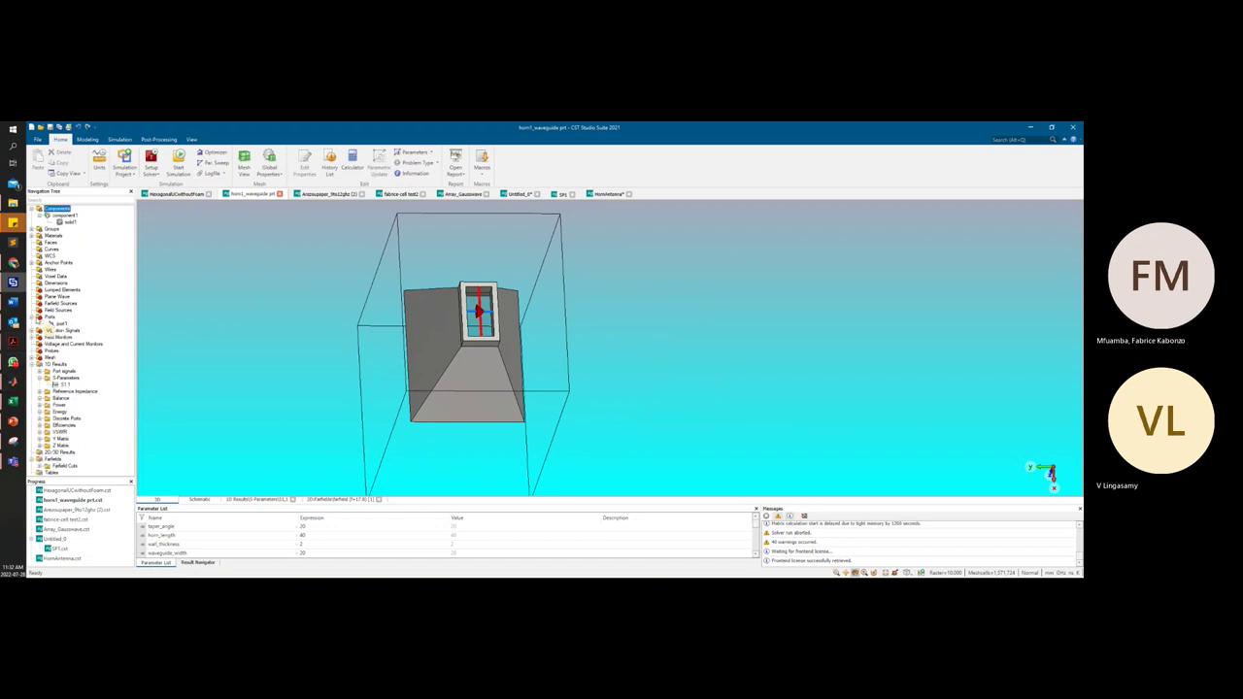
pyautogui.click(57, 324)
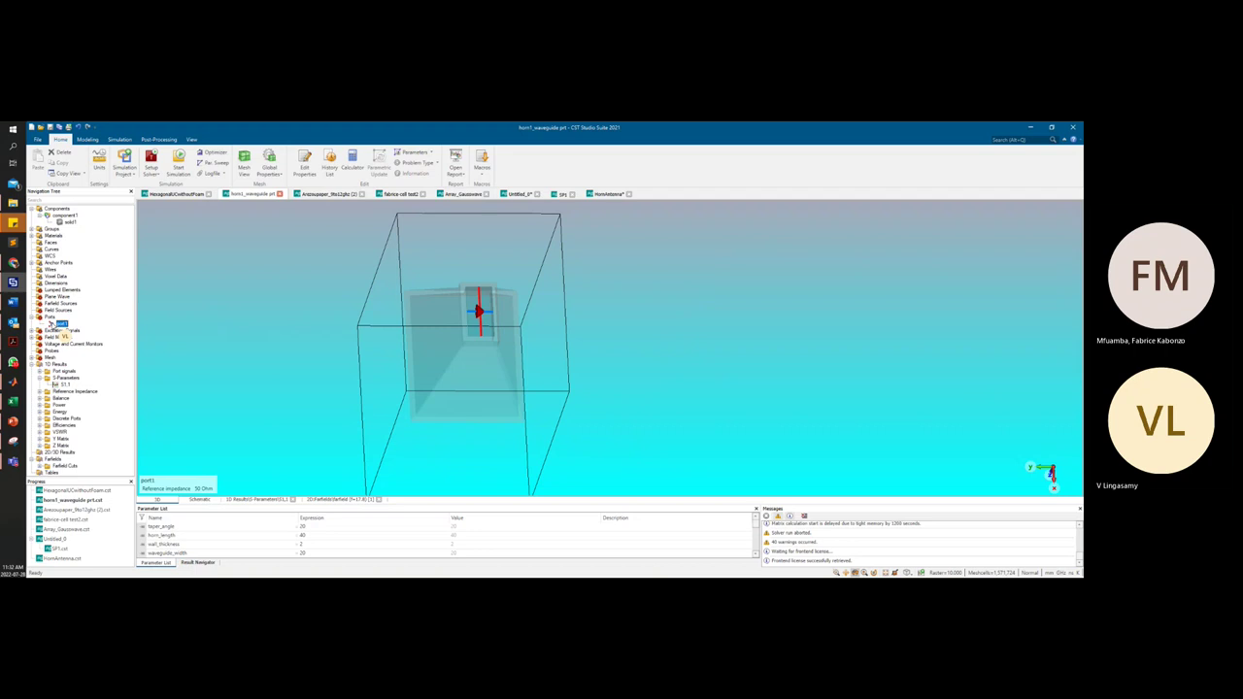
pyautogui.press('Delete')
pyautogui.press('Return')
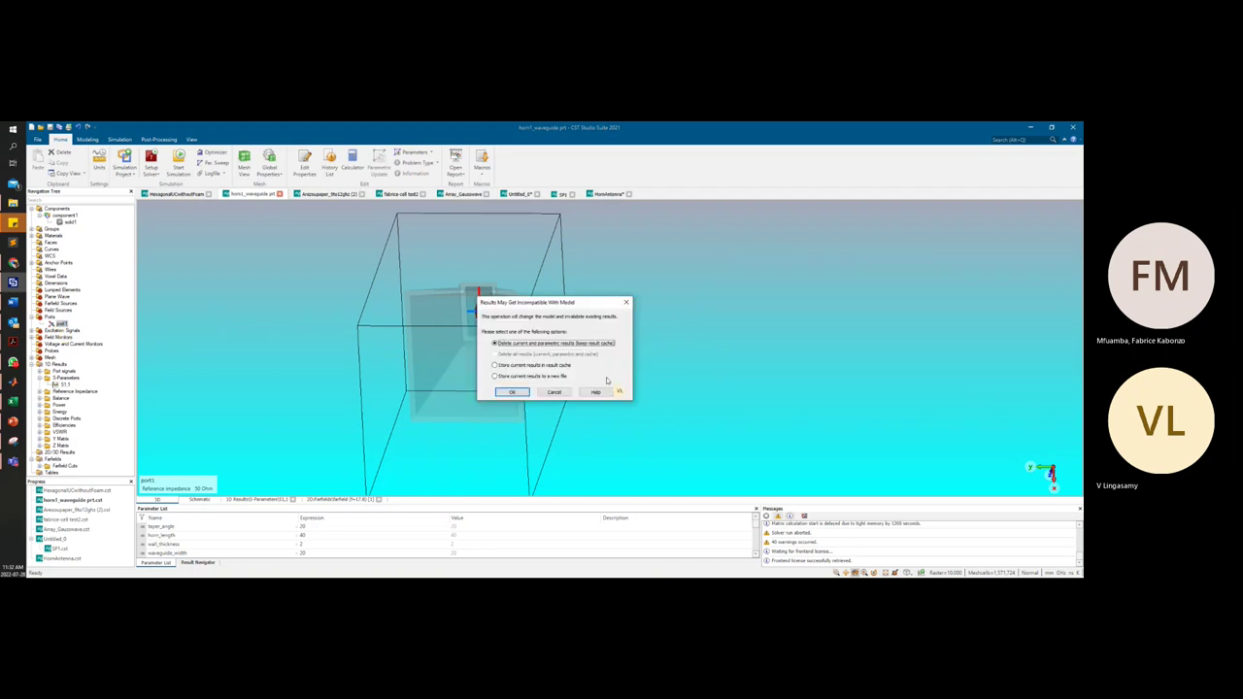
pyautogui.click(566, 392)
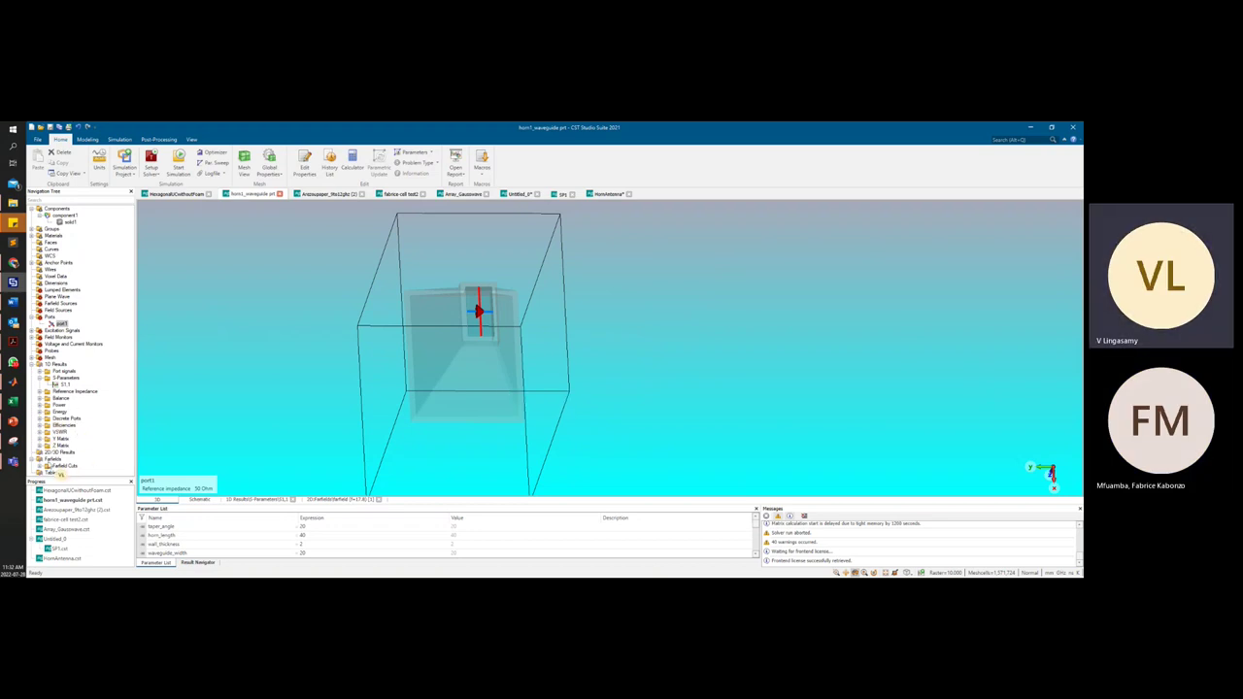
# Examine the horn's Theta=90 farfield cuts at 16.2 GHz and 17 GHz, and look through the plot options
pyautogui.scroll(-2, 55, 474)
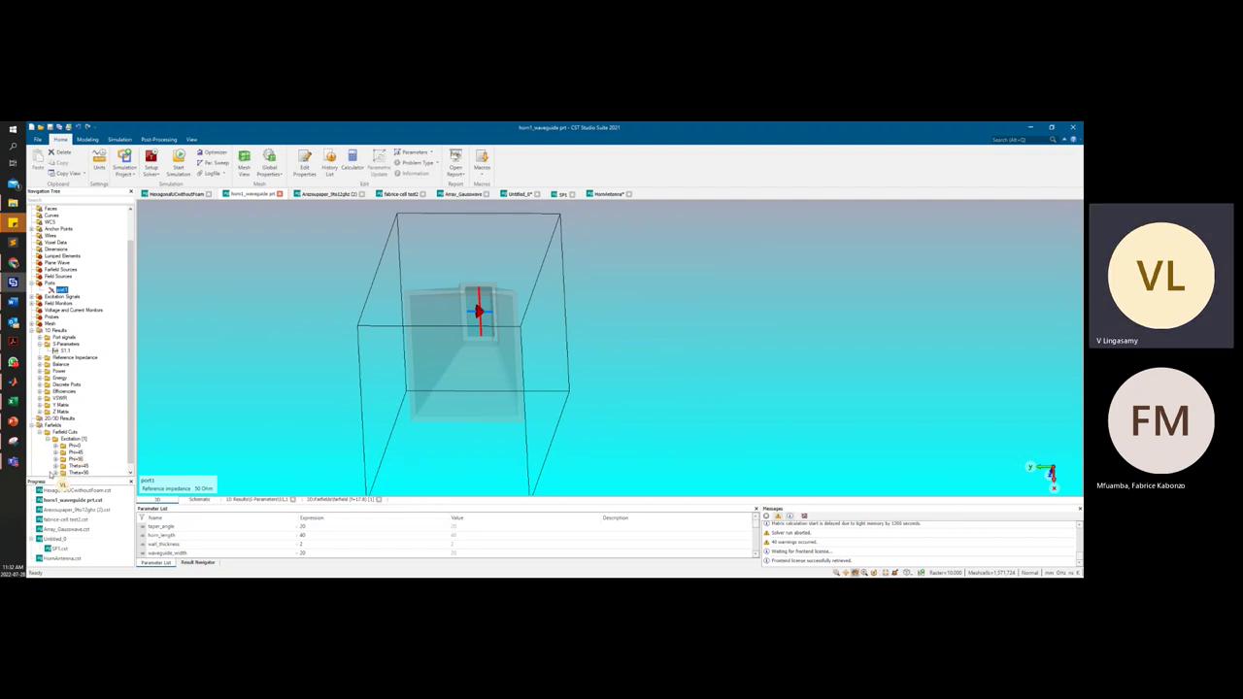
pyautogui.click(55, 473)
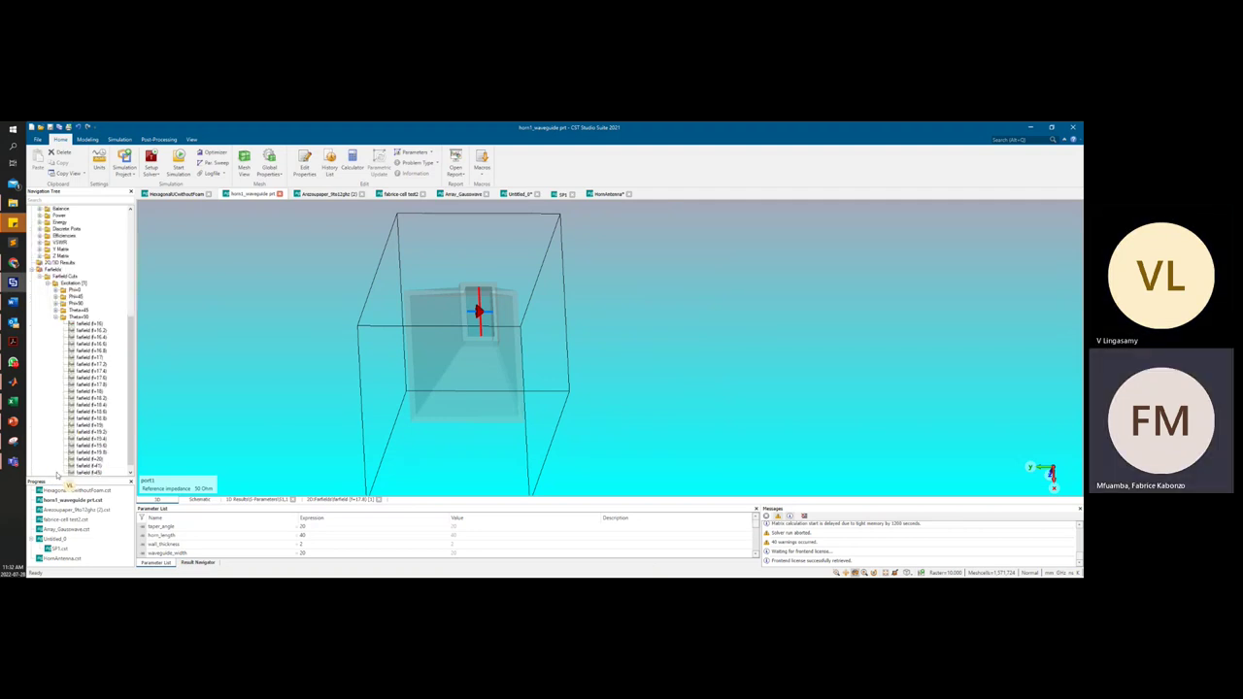
pyautogui.click(91, 332)
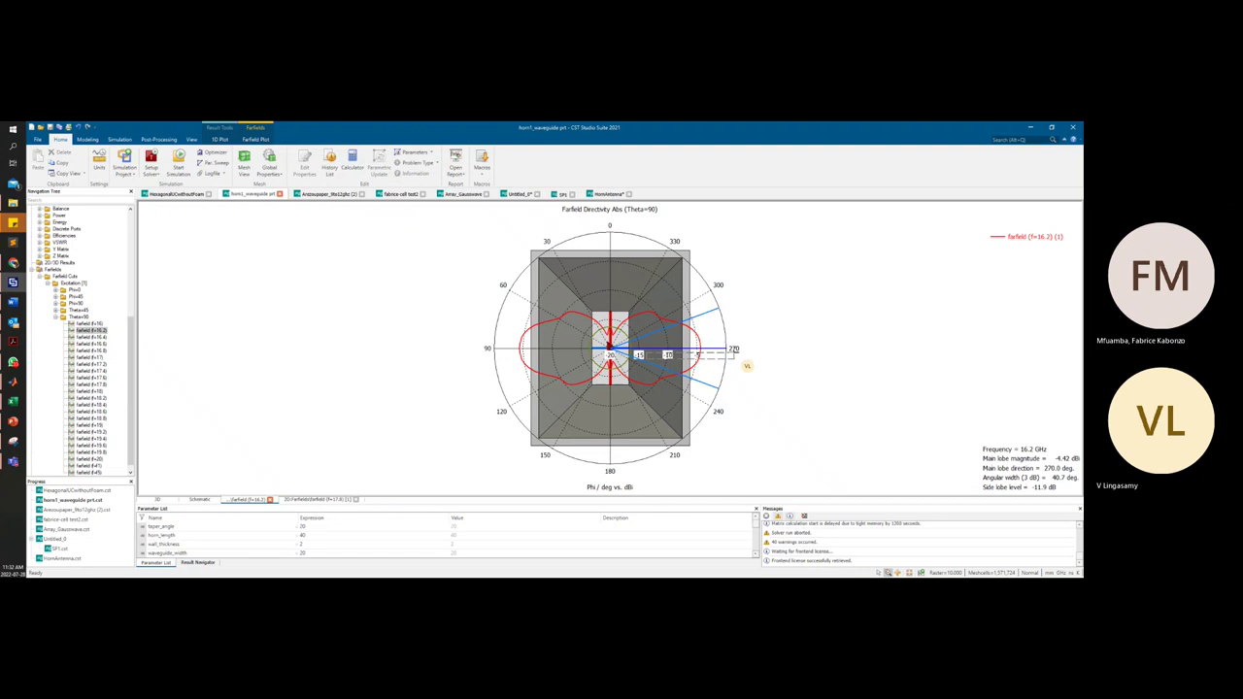
pyautogui.scroll(5, 719, 355)
pyautogui.click(254, 140)
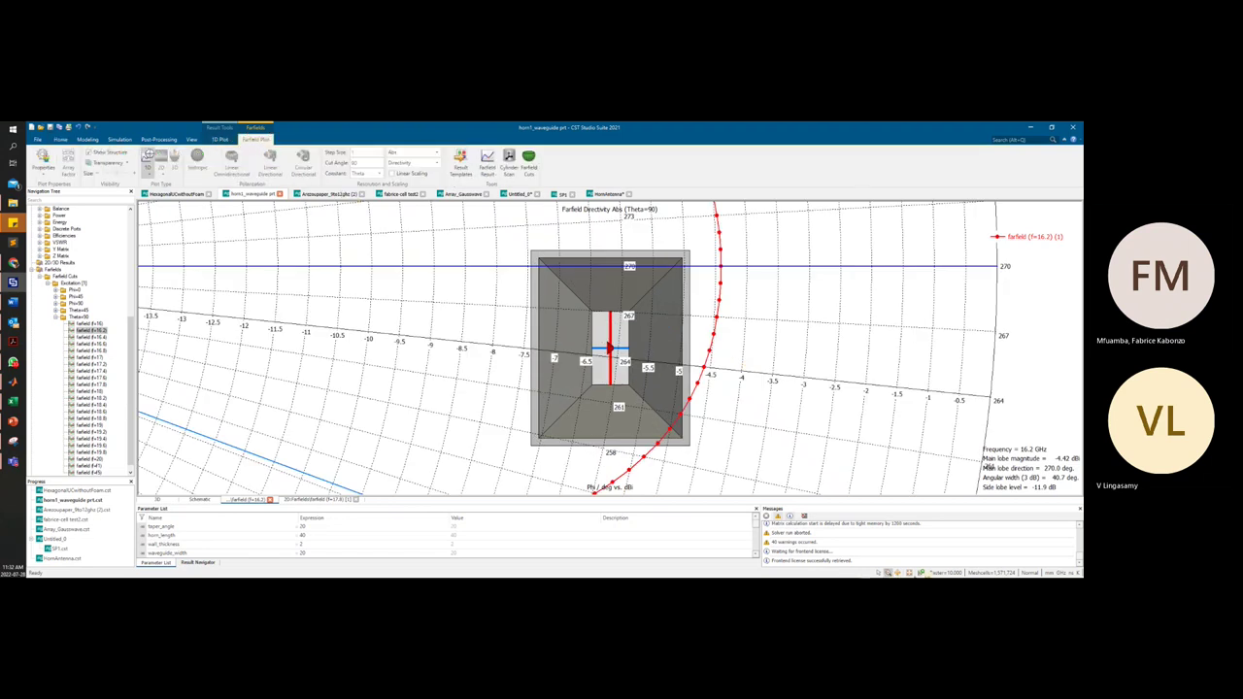
pyautogui.click(149, 156)
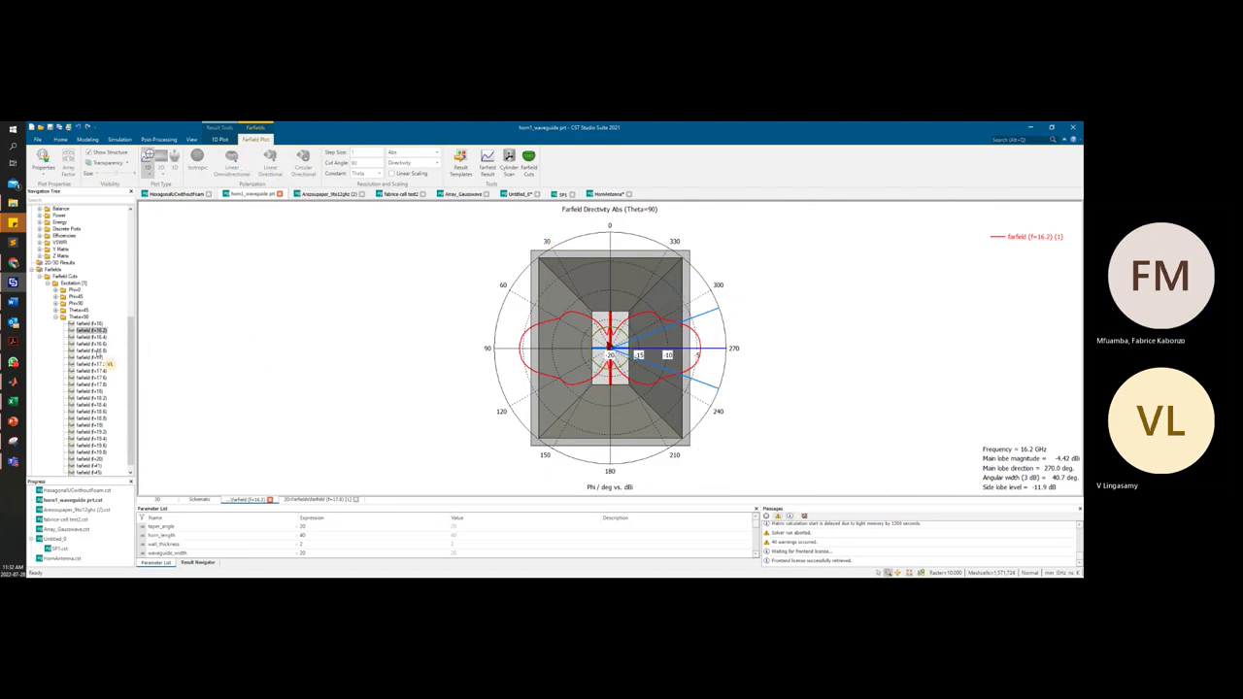
pyautogui.click(90, 357)
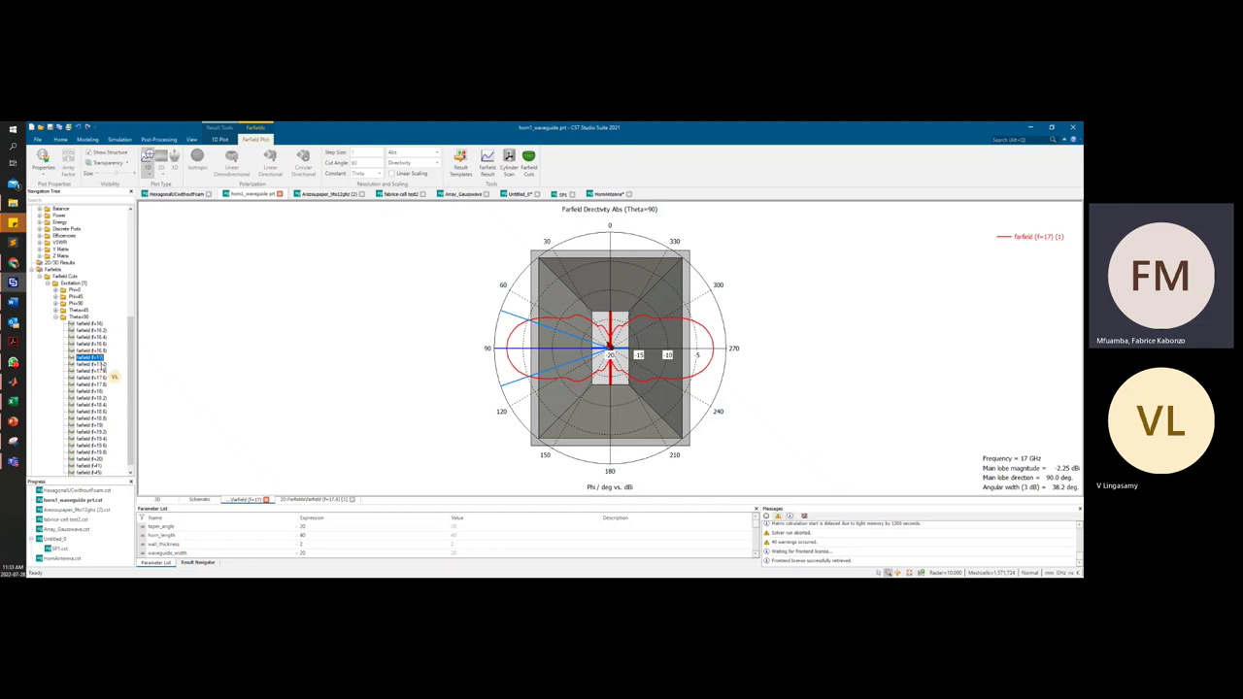
pyautogui.click(222, 140)
pyautogui.click(257, 140)
pyautogui.click(223, 140)
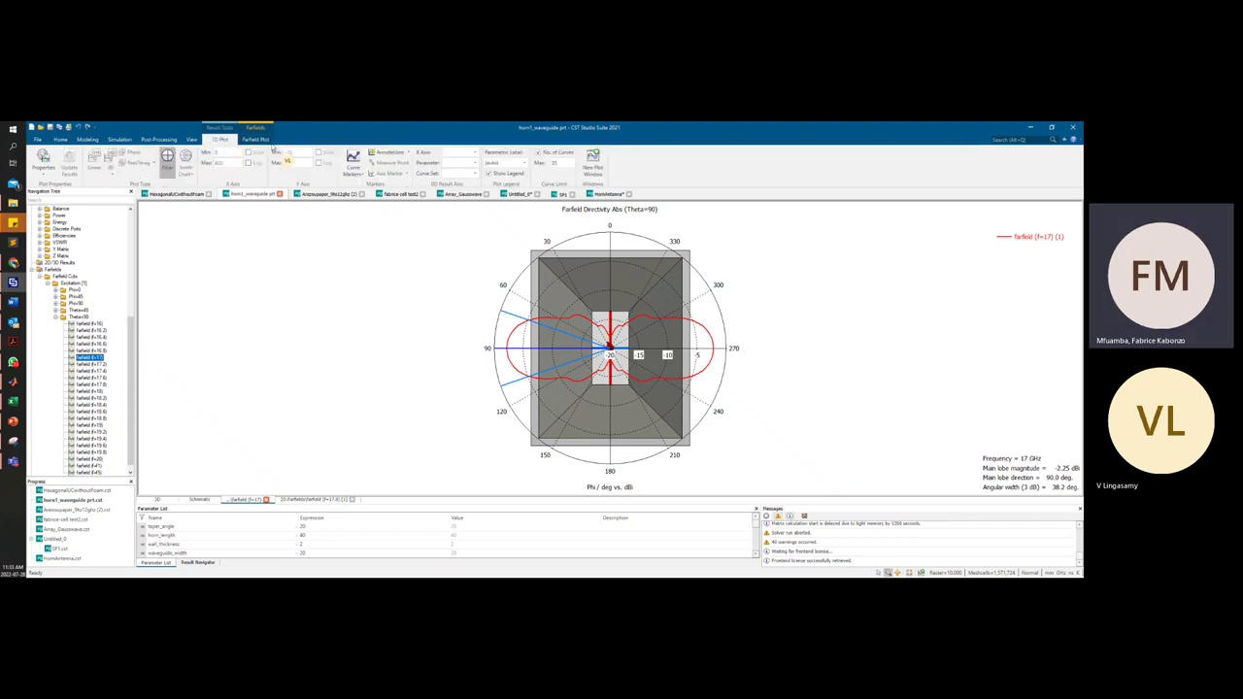
# Examine the horn's Theta=90 farfield cuts at 16.2 GHz and 18.8 GHz
pyautogui.click(256, 140)
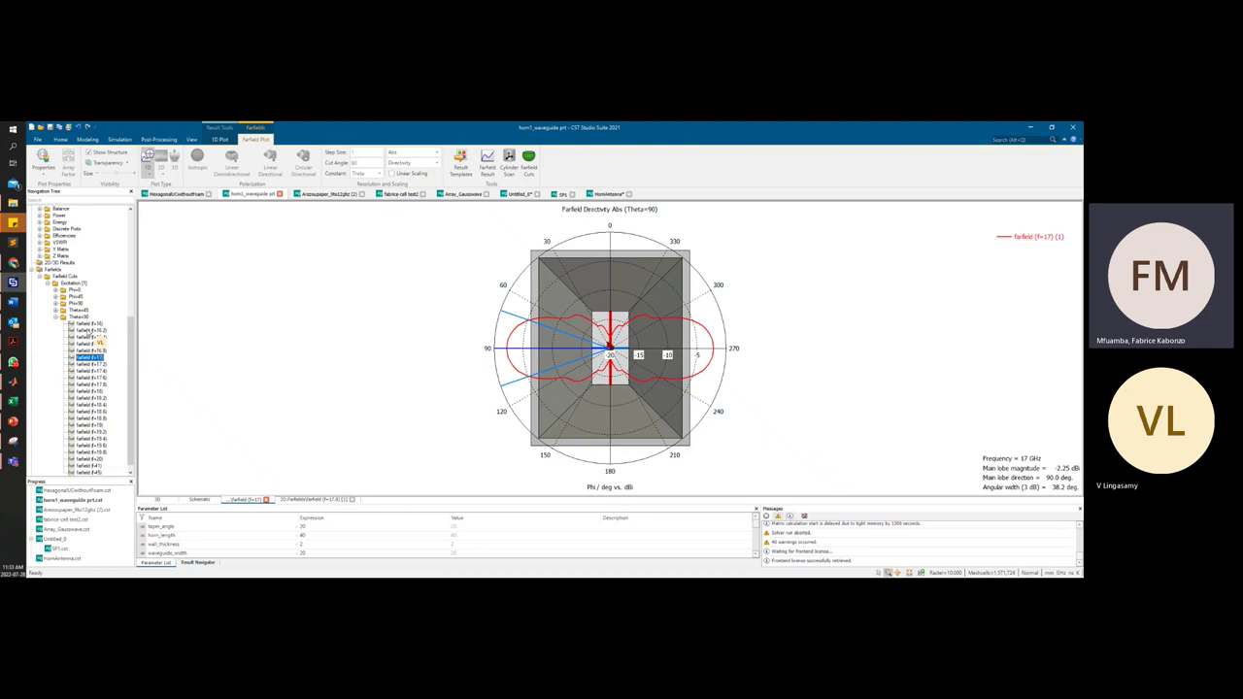
pyautogui.scroll(-1, 90, 356)
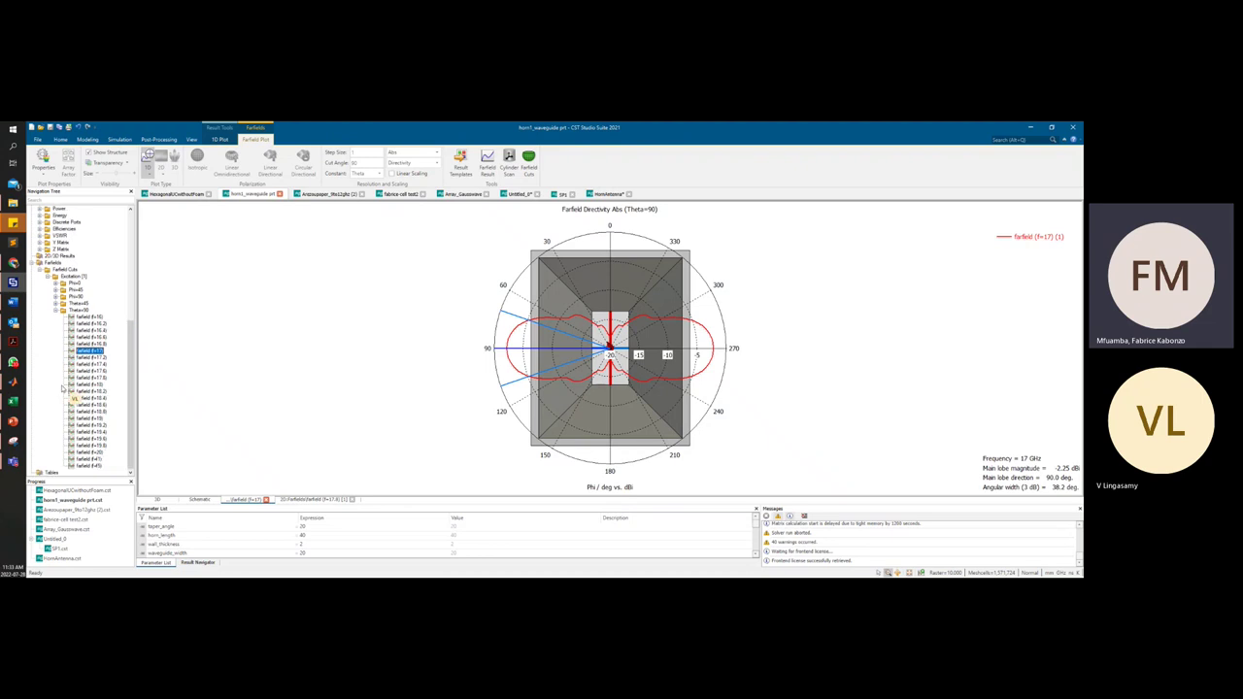
pyautogui.click(92, 323)
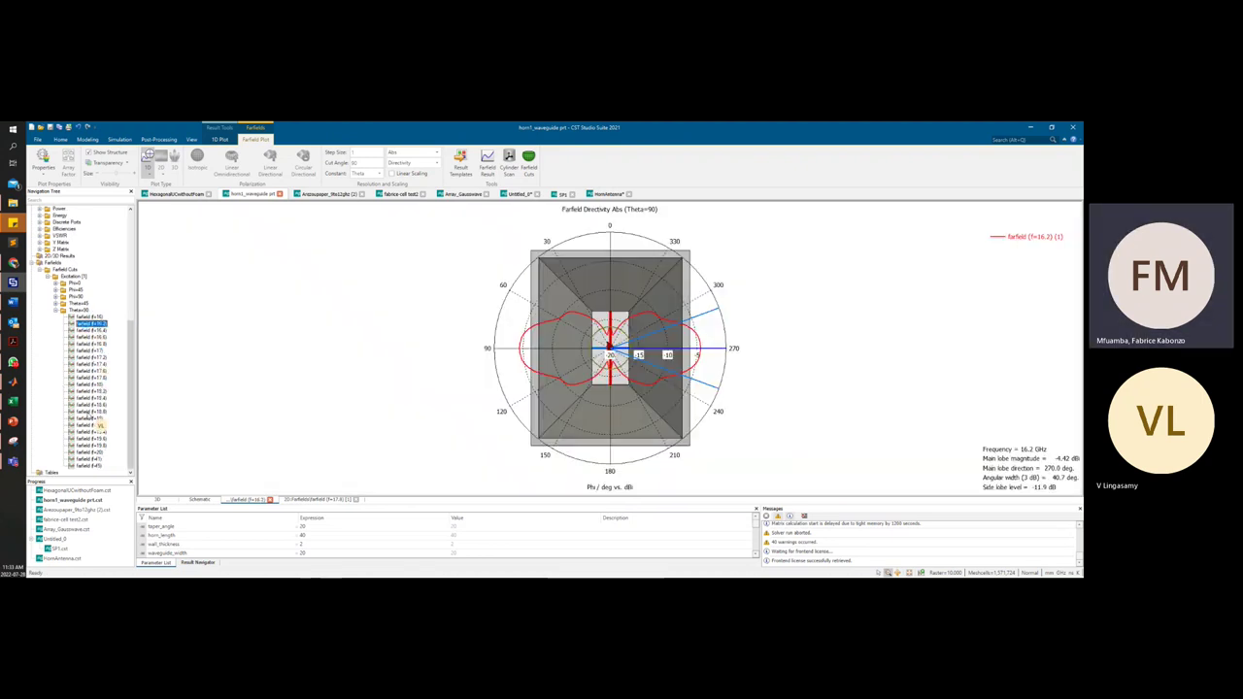
pyautogui.click(93, 413)
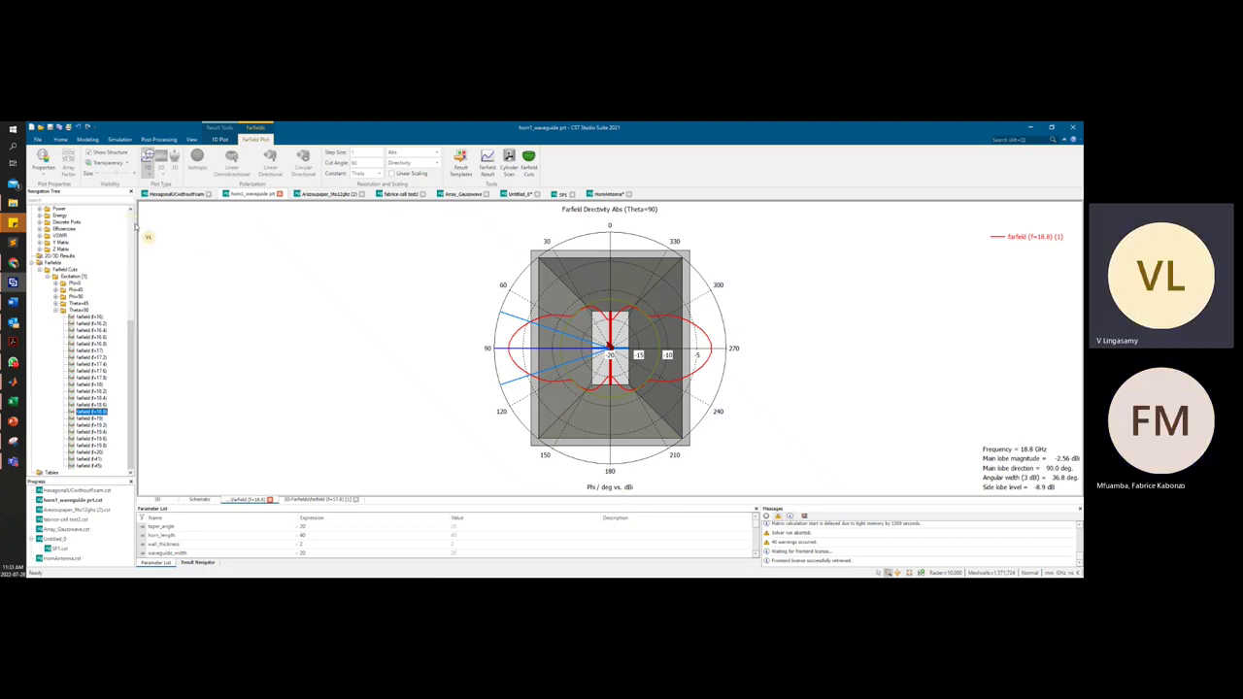
# Delete the horn's discrete port port1, discarding current and parametric results but keeping the result cache
pyautogui.scroll(10, 131, 226)
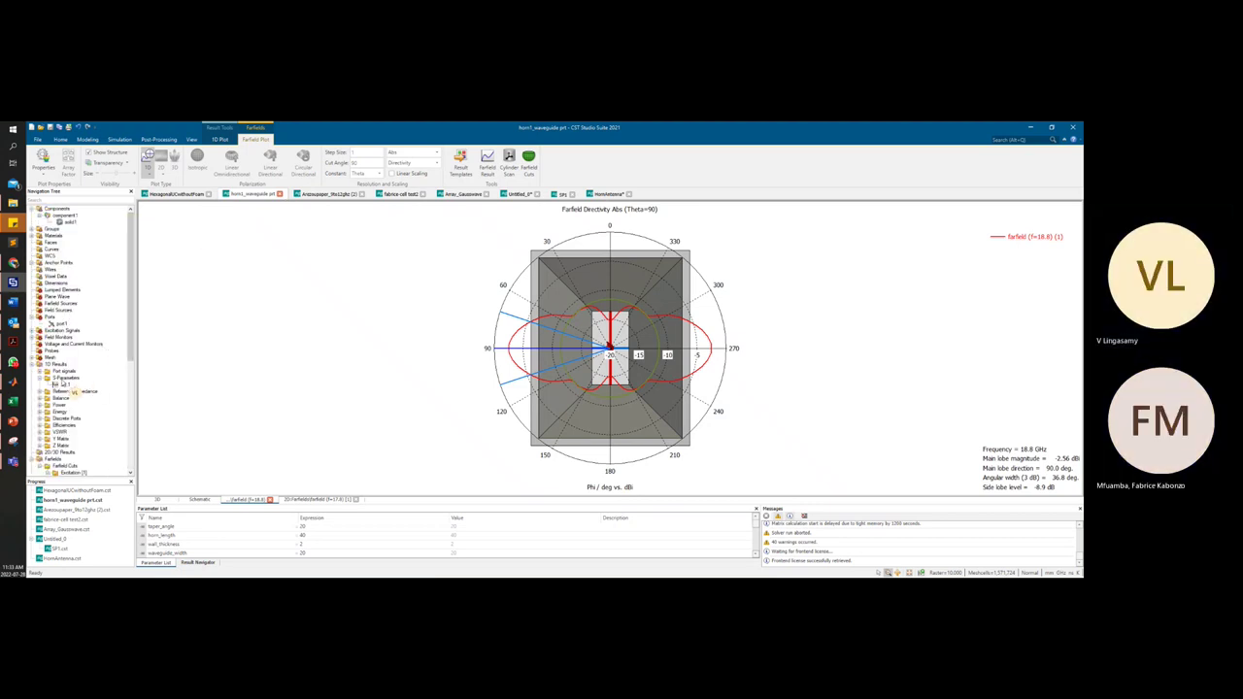
pyautogui.click(60, 323)
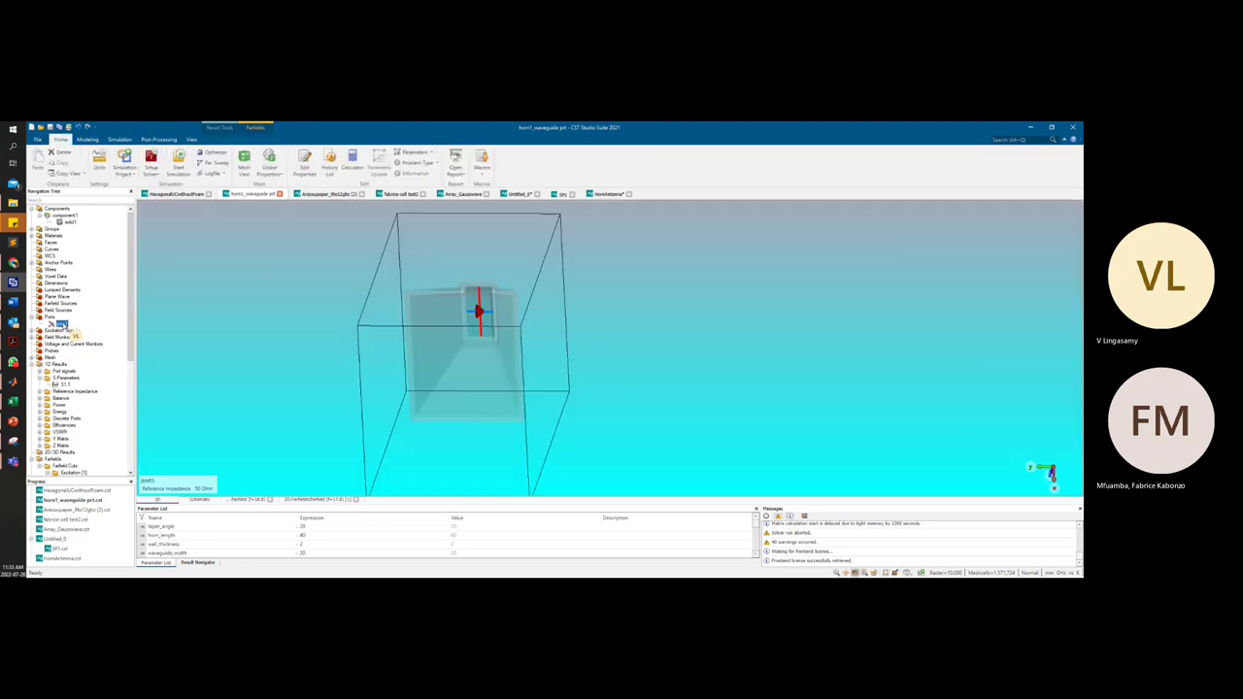
pyautogui.press('Delete')
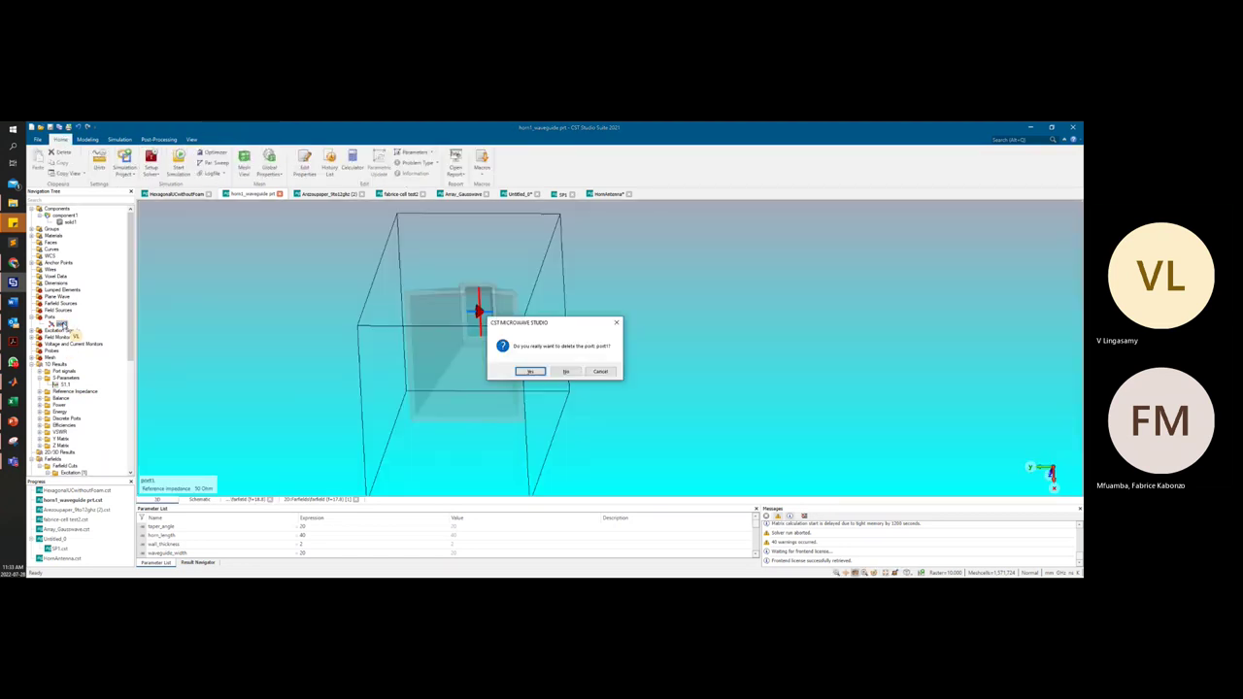
pyautogui.press('Return')
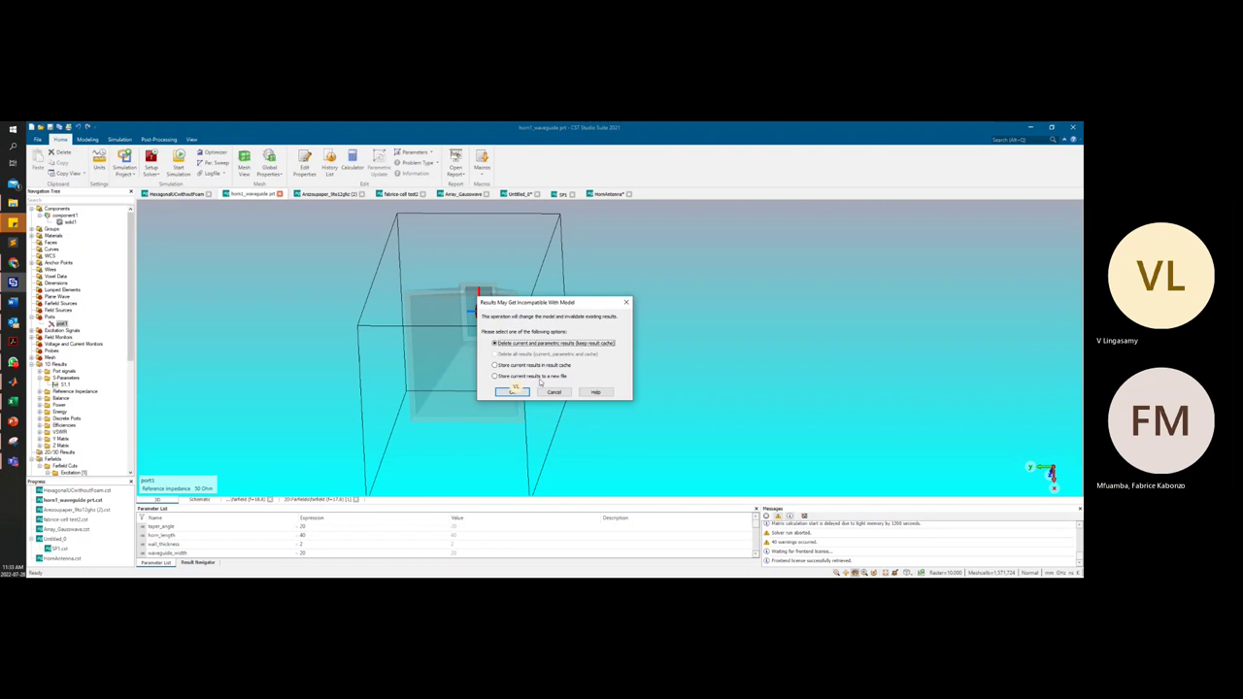
pyautogui.click(514, 392)
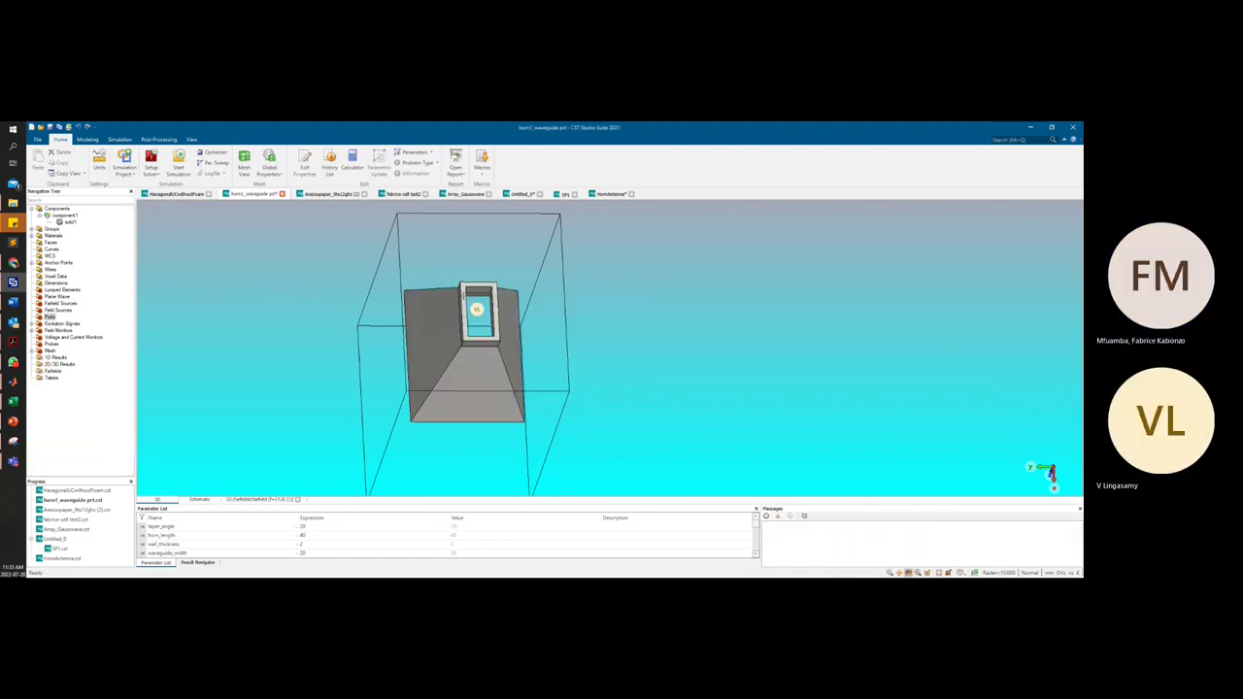
# Create waveguide port 1 from the picked rear end face of the horn's waveguide section and start the simulation
pyautogui.press('f')
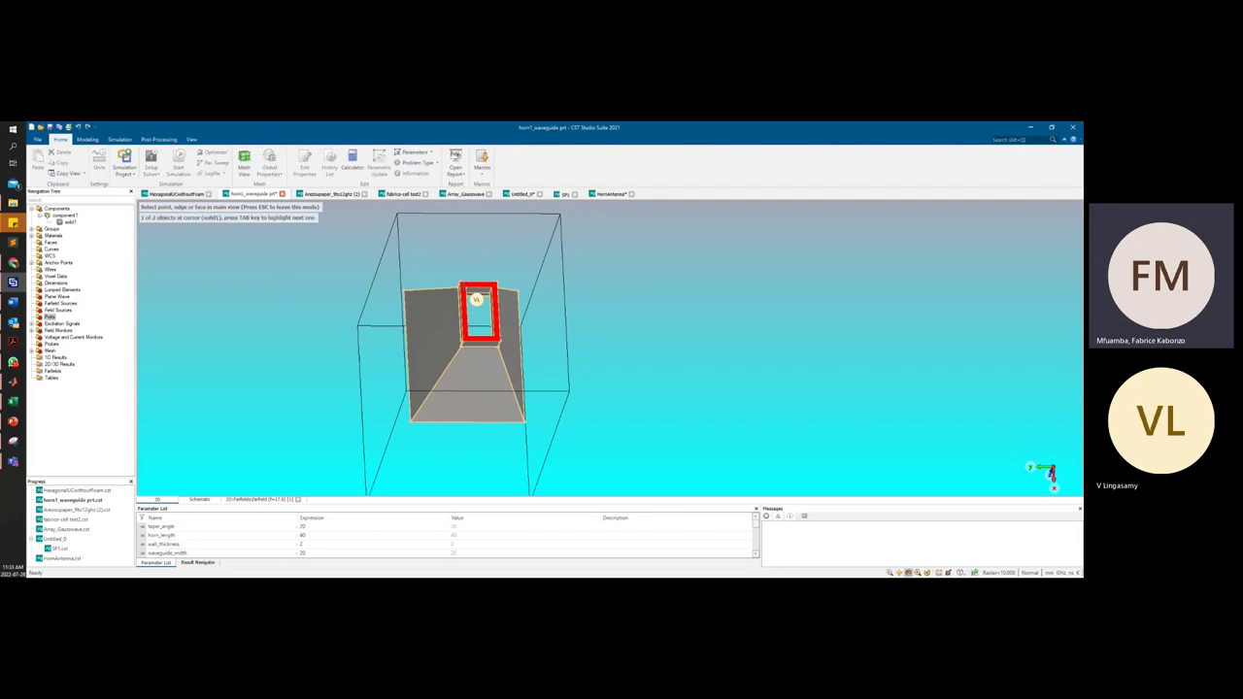
pyautogui.click(475, 299)
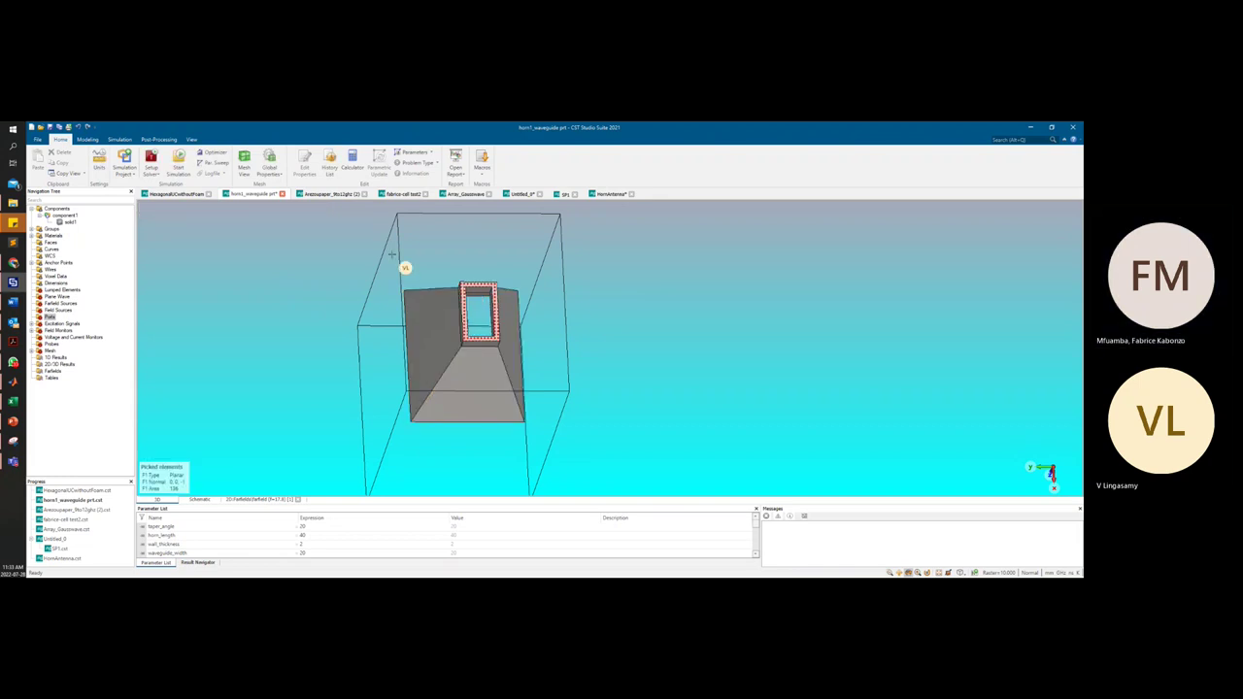
pyautogui.click(120, 139)
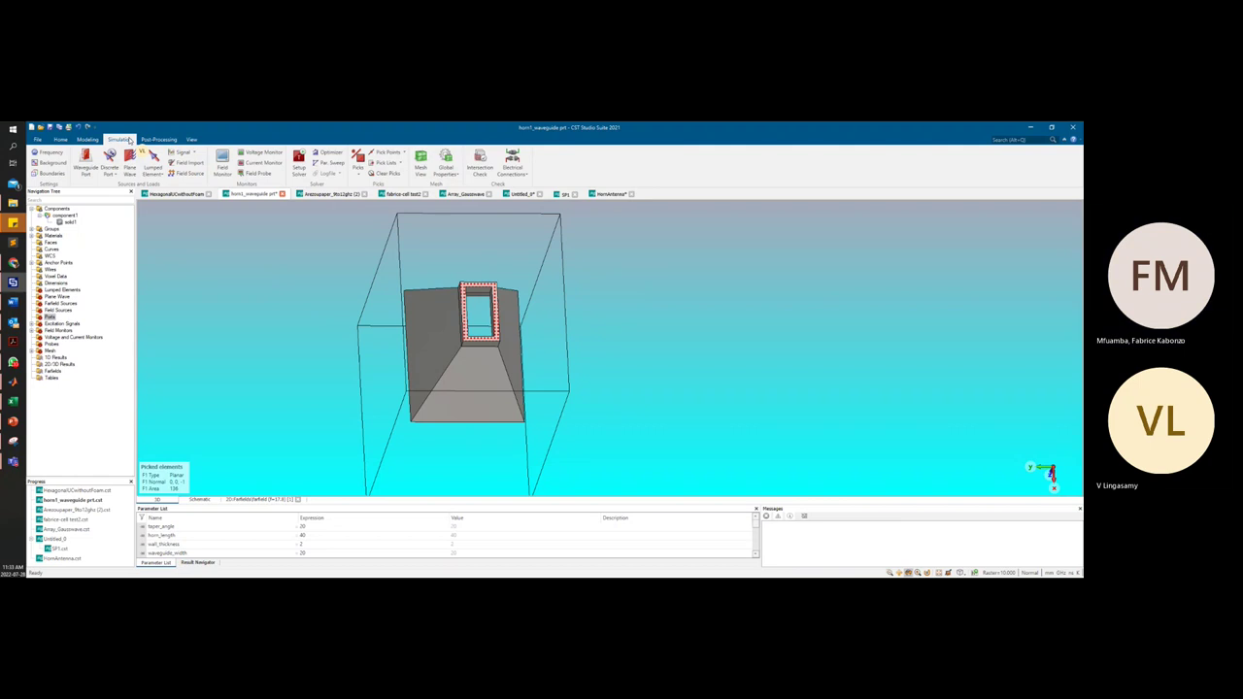
pyautogui.click(109, 155)
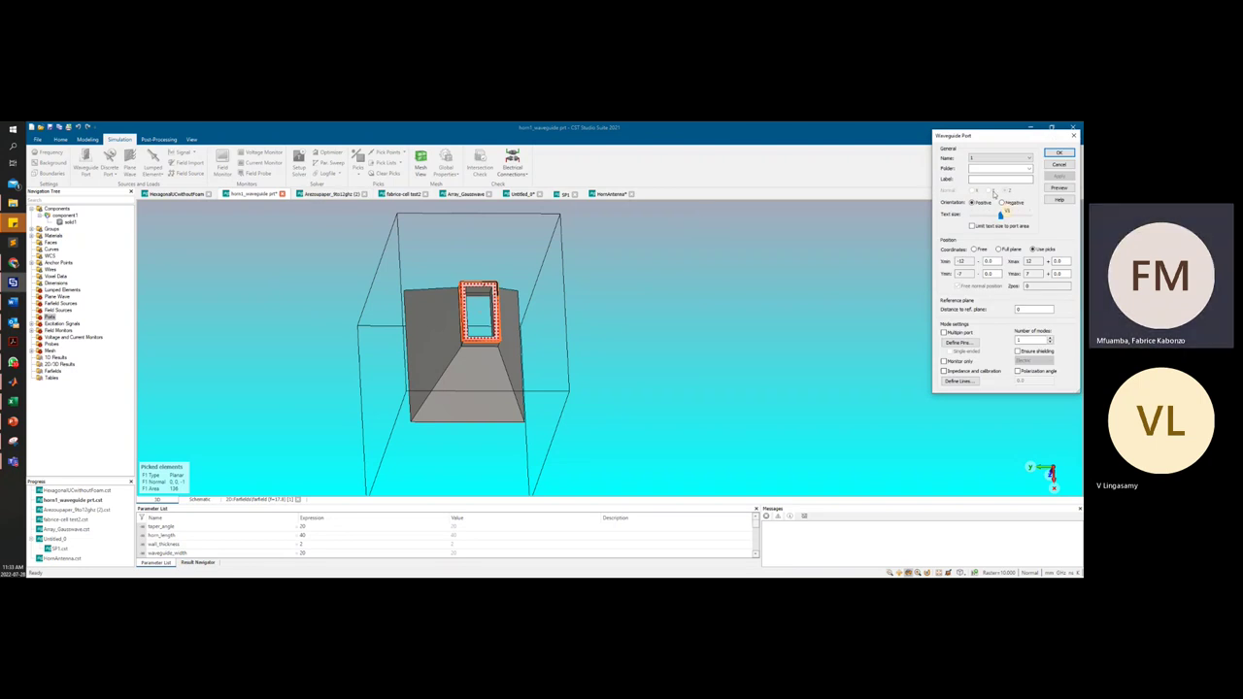
pyautogui.click(1057, 154)
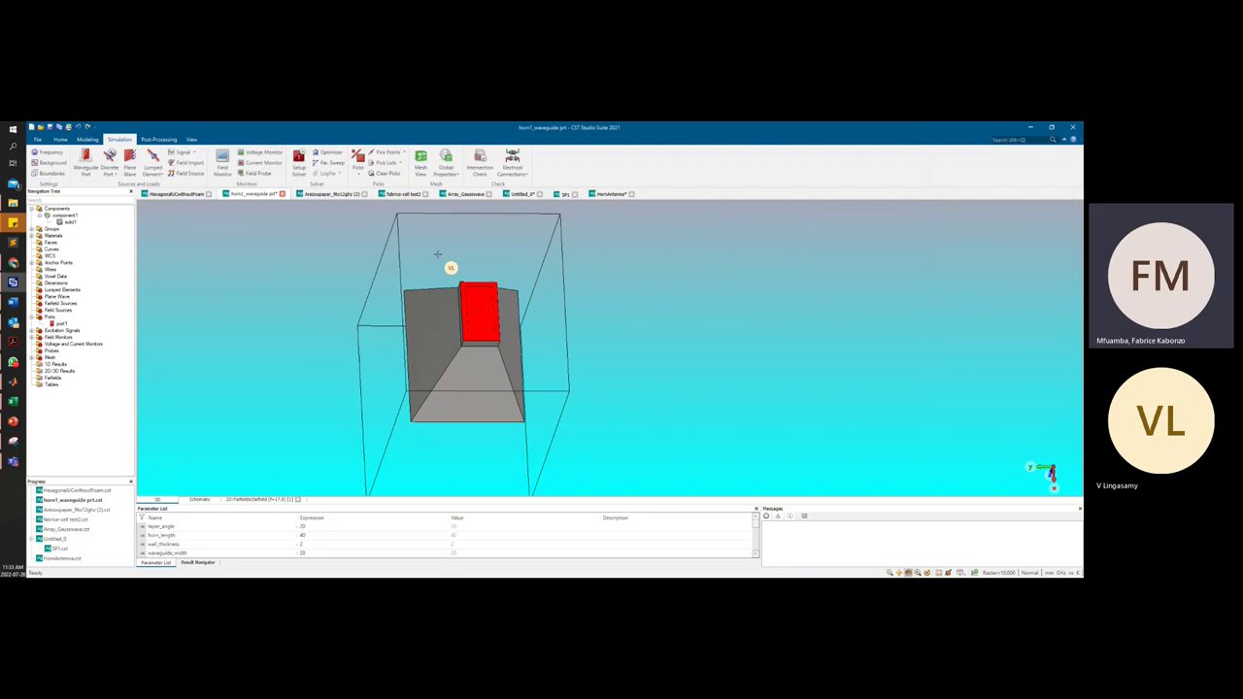
pyautogui.click(60, 140)
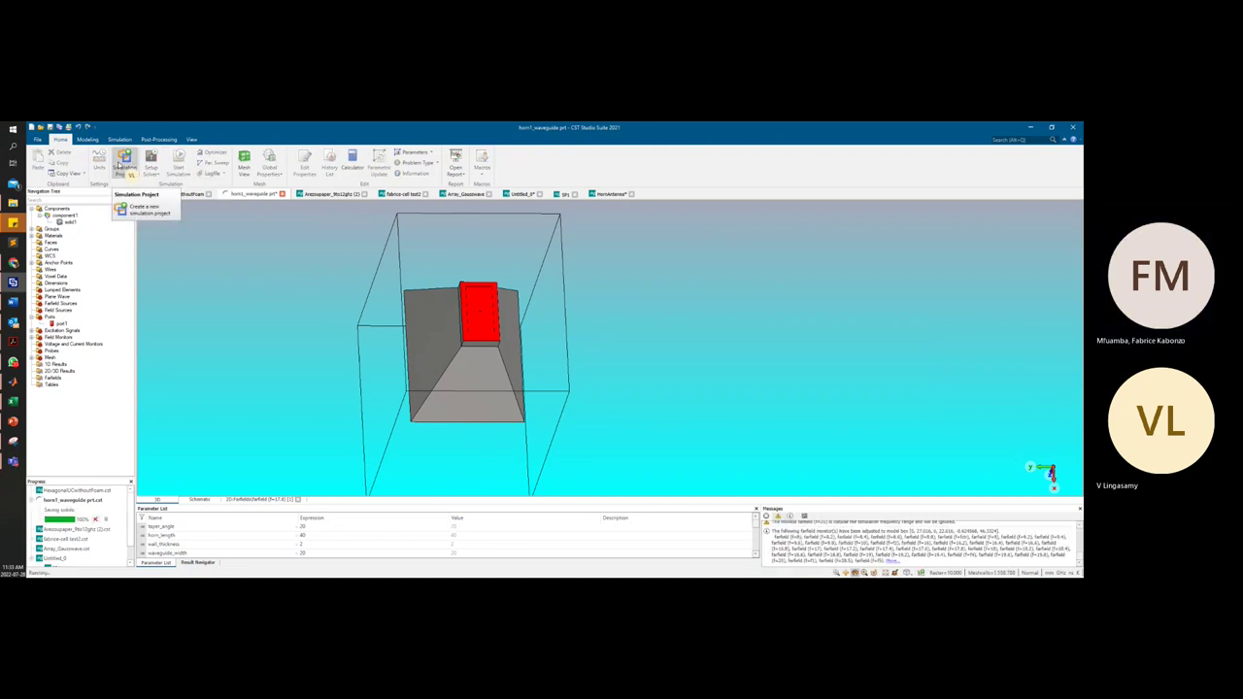
# Switch to the HornAntenna project and examine its horn model from the aperture side
pyautogui.click(604, 193)
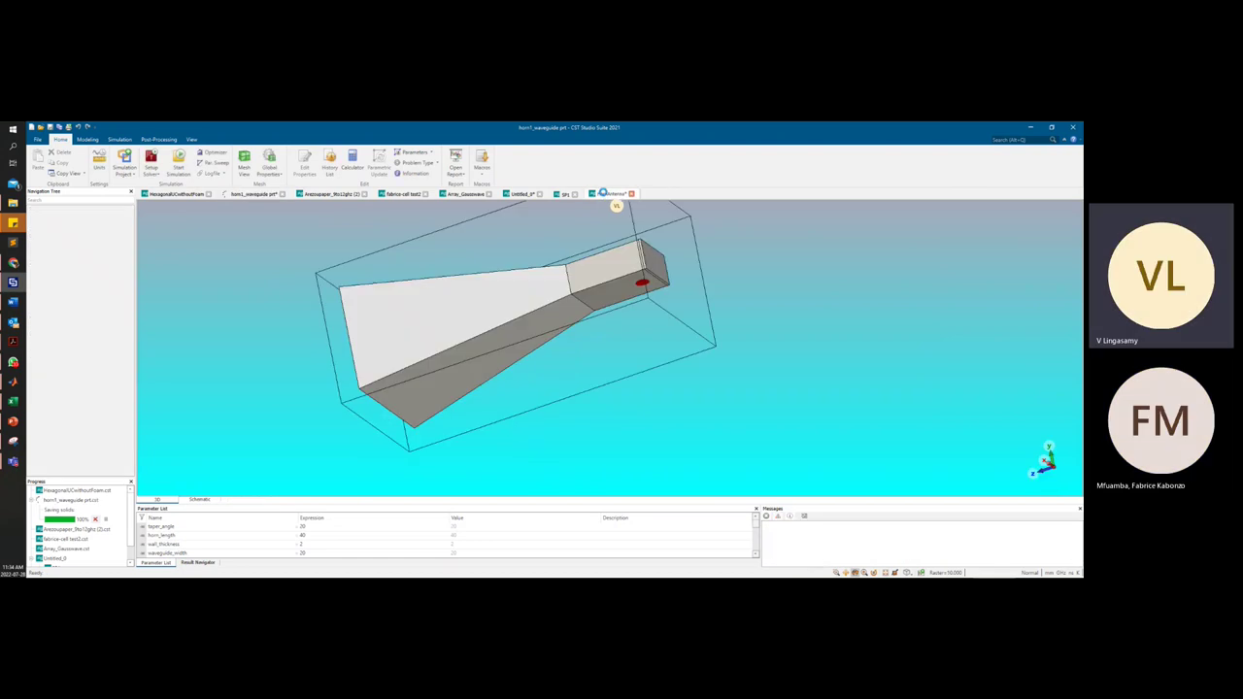
pyautogui.click(522, 194)
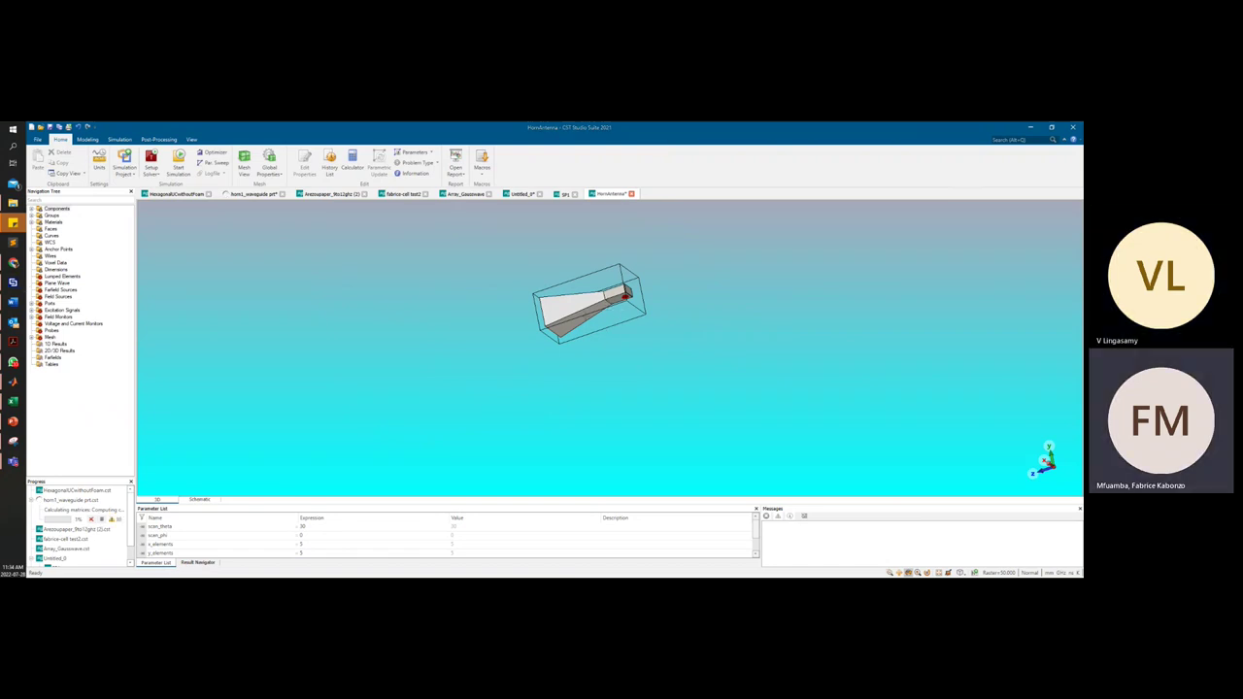
pyautogui.moveTo(578, 292); pyautogui.dragTo(554, 276)
pyautogui.scroll(5, 613, 288)
pyautogui.scroll(-4, 613, 289)
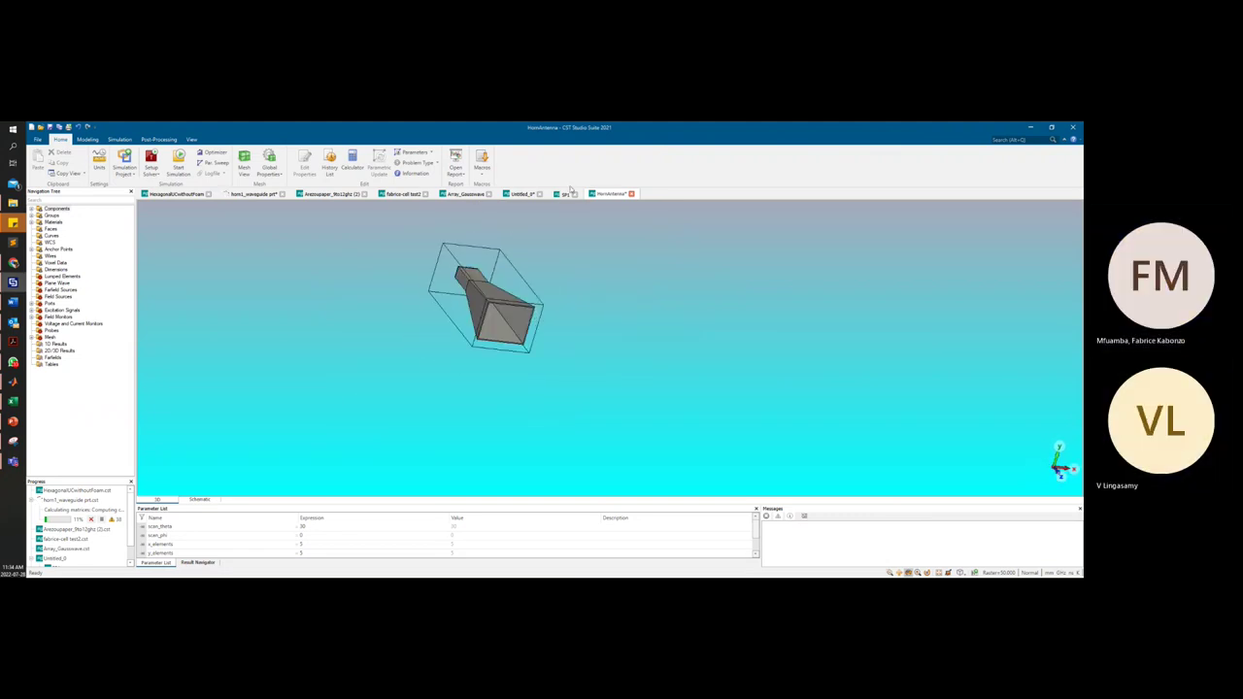
# Switch to the SP1 simulation project and close it
pyautogui.click(563, 194)
pyautogui.scroll(-5, 557, 228)
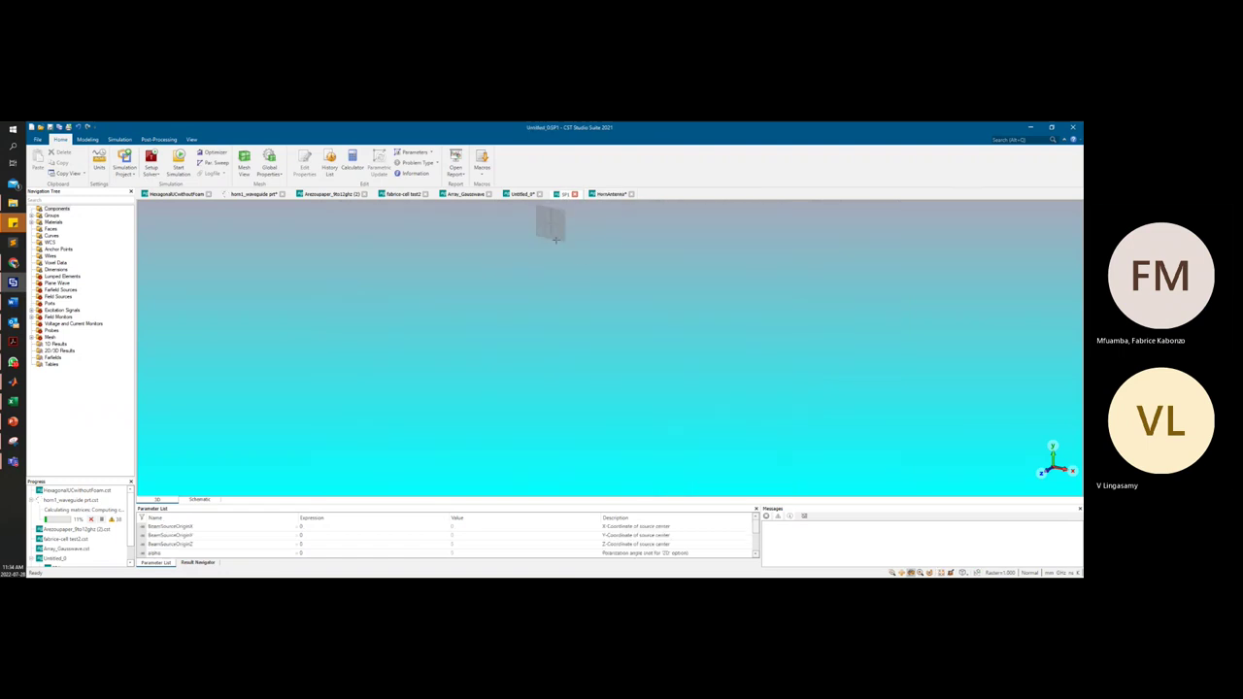
pyautogui.click(575, 193)
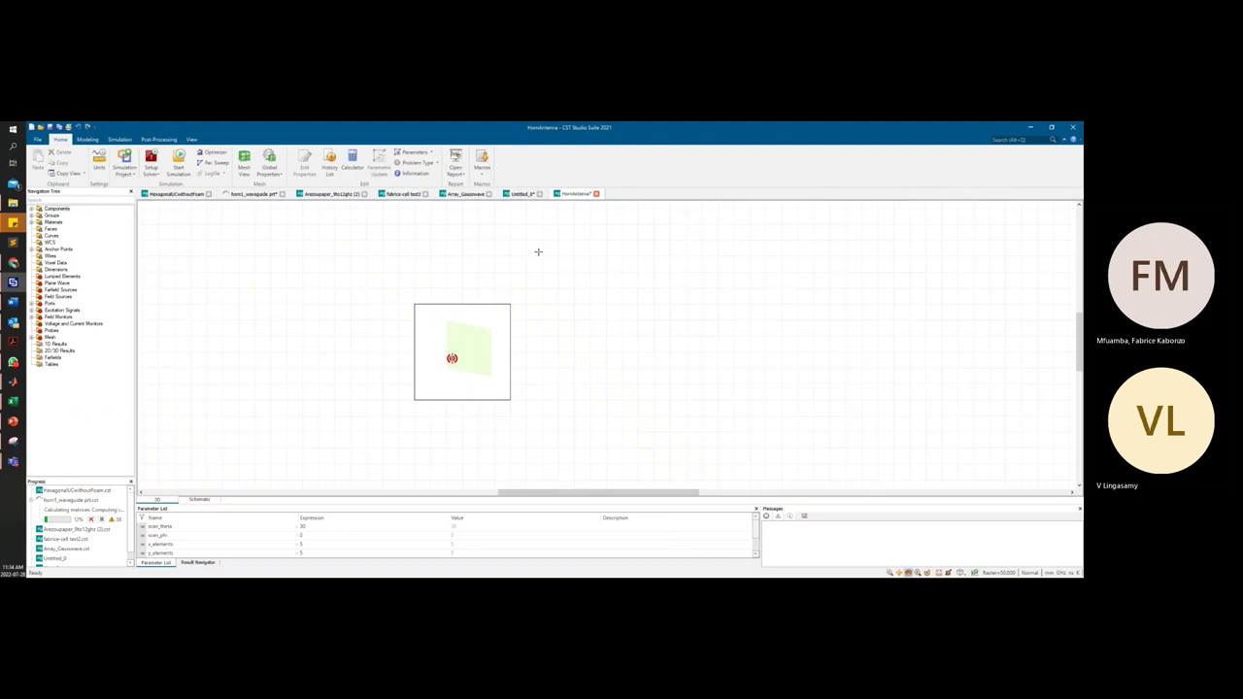
# Switch to the Untitled_0 project and examine the reflectarray's 3D model together with its farfield source
pyautogui.click(523, 194)
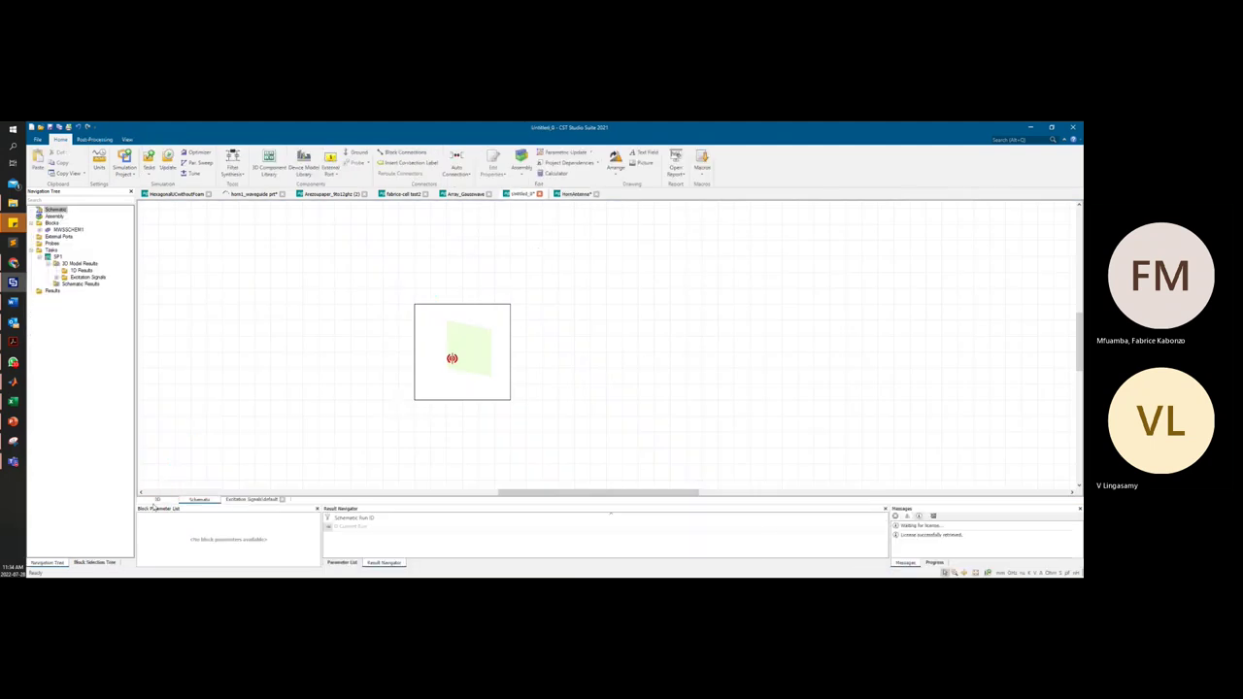
pyautogui.scroll(-3, 548, 302)
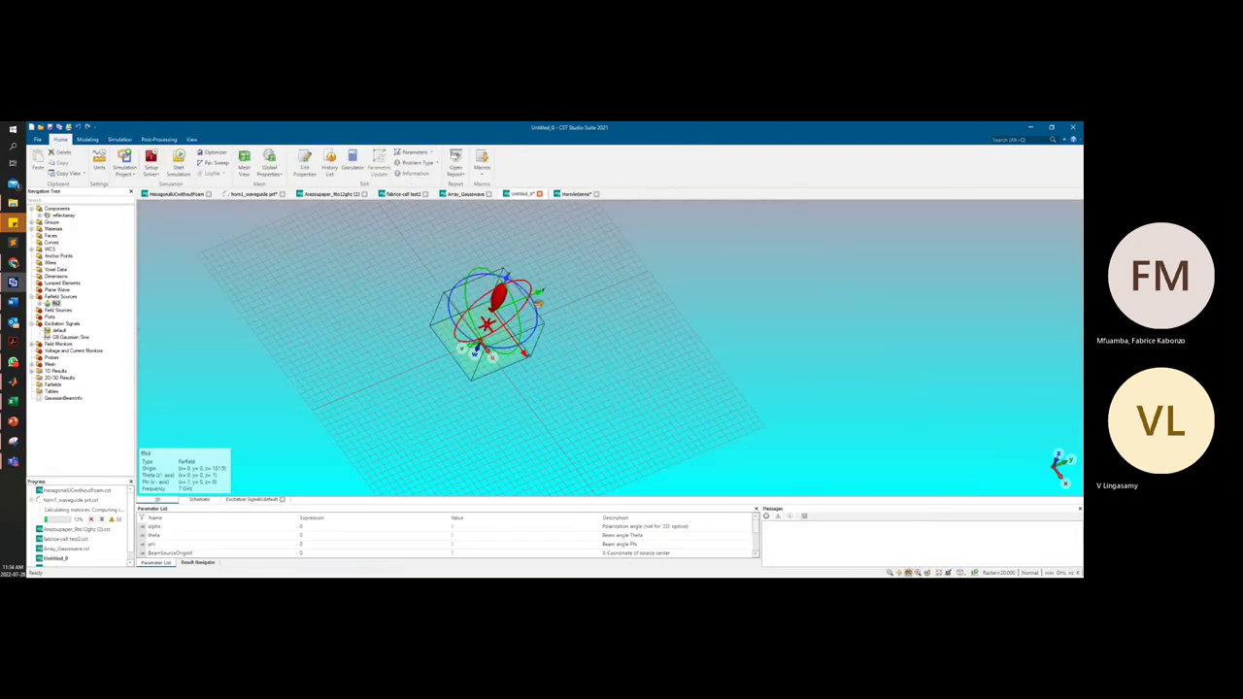
pyautogui.moveTo(544, 389); pyautogui.dragTo(523, 447)
pyautogui.click(56, 208)
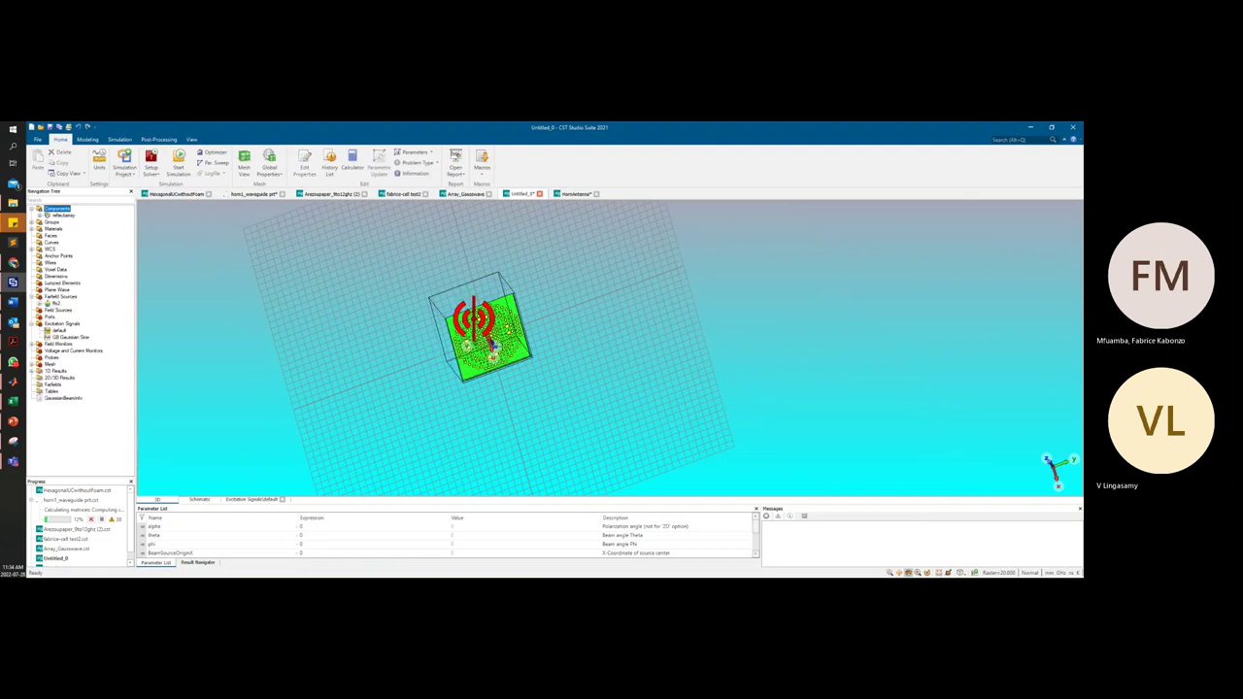
pyautogui.scroll(-2, 490, 341)
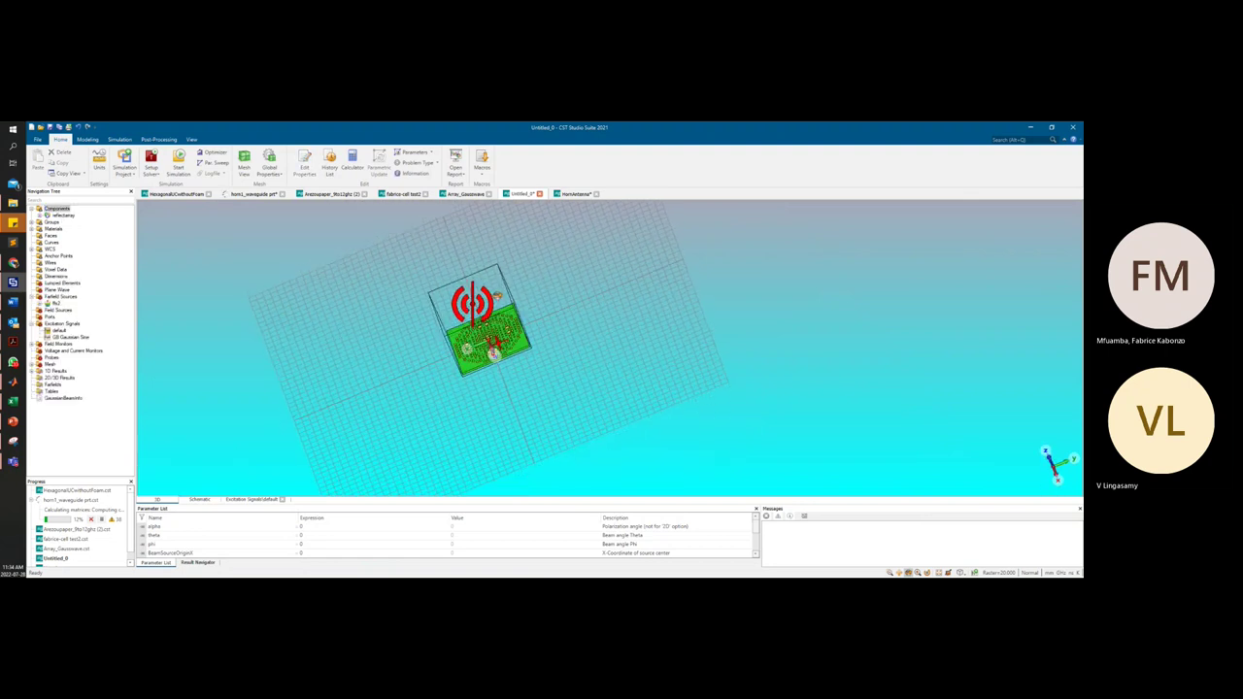
# Switch to the Array_Gausswave project and delete the discrete port port1 from the feed horn's waveguide opening
pyautogui.click(470, 193)
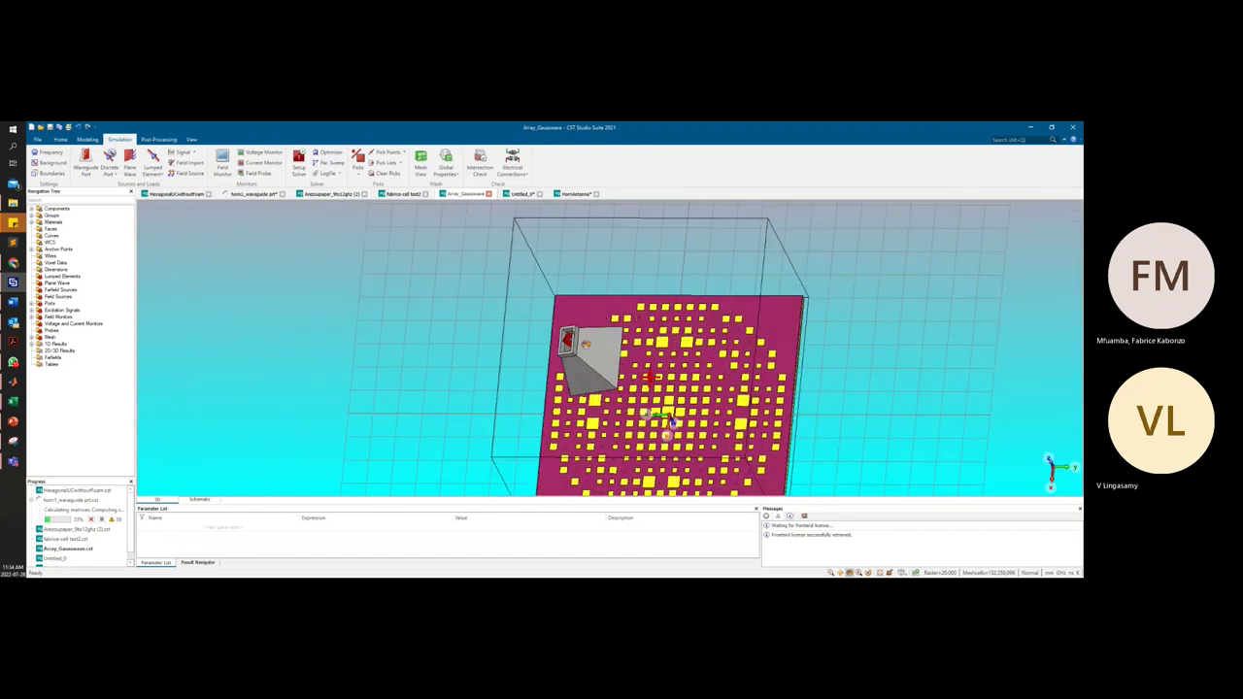
pyautogui.scroll(5, 602, 350)
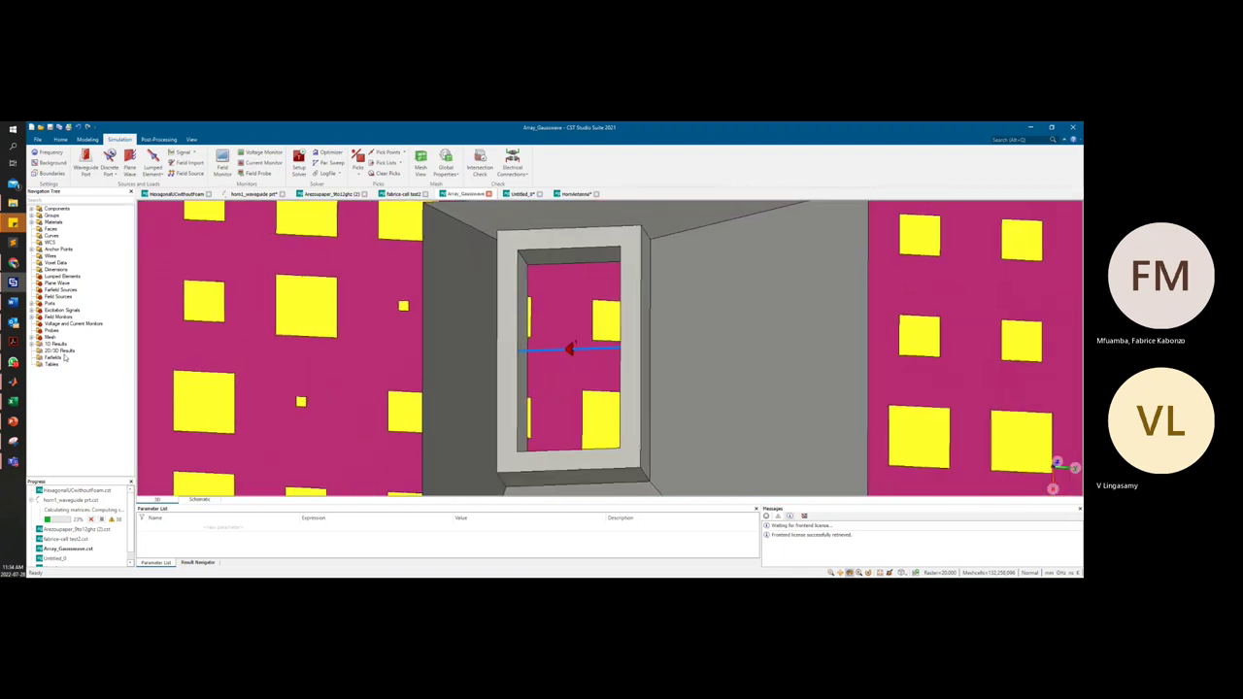
pyautogui.click(32, 344)
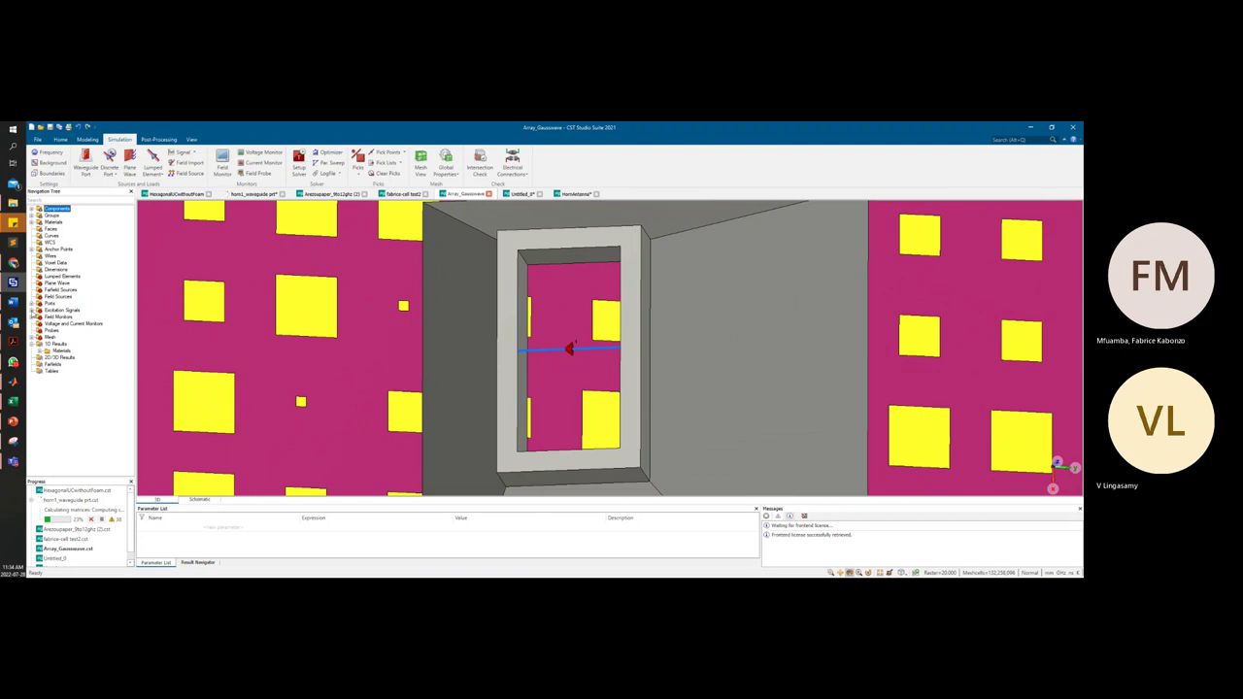
pyautogui.click(32, 304)
pyautogui.click(60, 311)
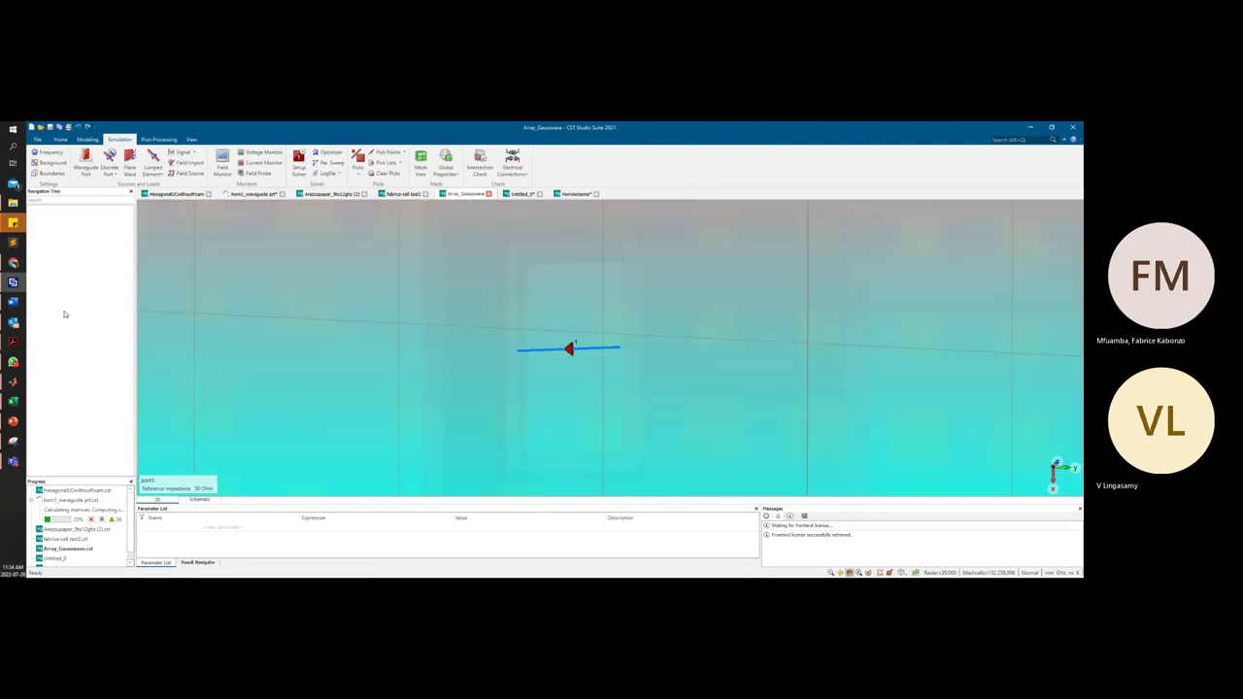
pyautogui.rightClick(62, 311)
pyautogui.click(108, 378)
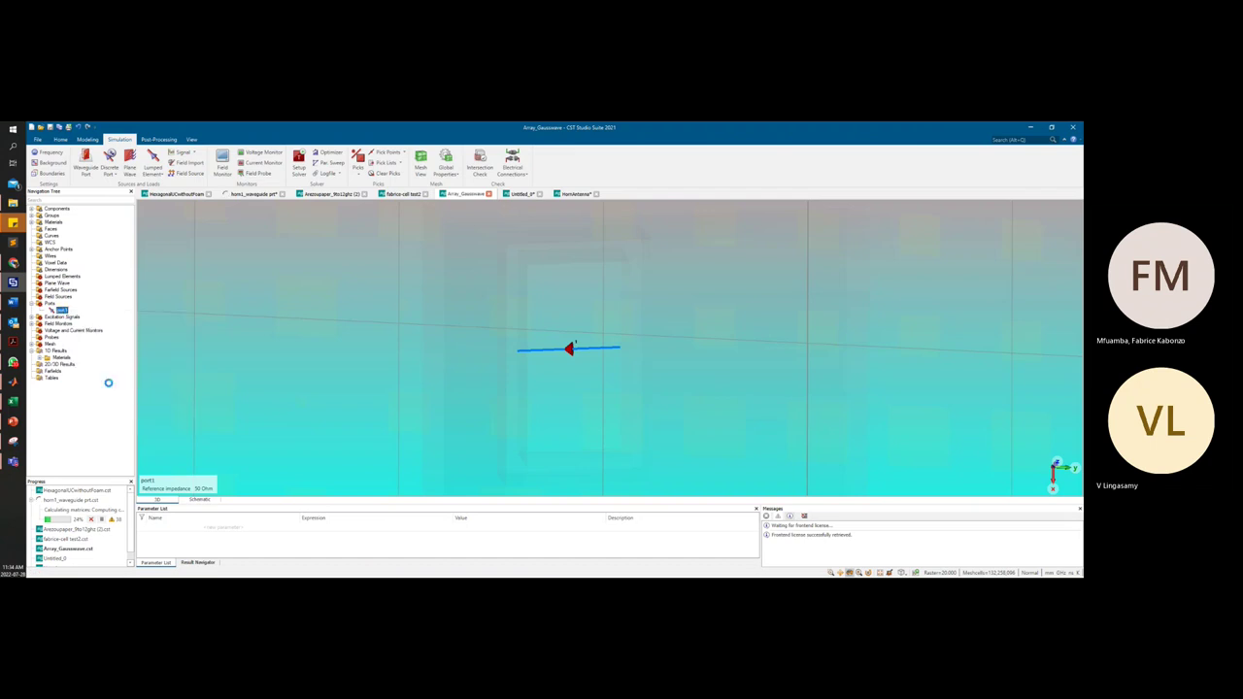
pyautogui.click(533, 372)
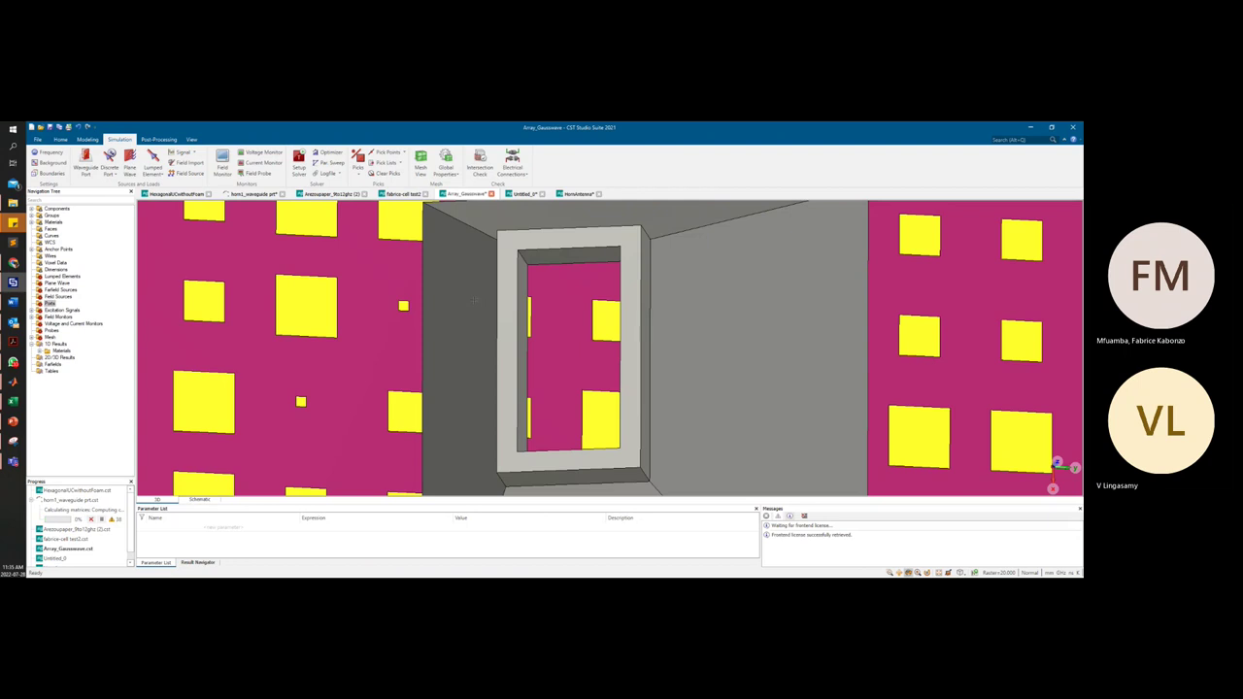
# Create waveguide port 1 from the picked rear end face of the feed horn's waveguide above the reflectarray
pyautogui.press('f')
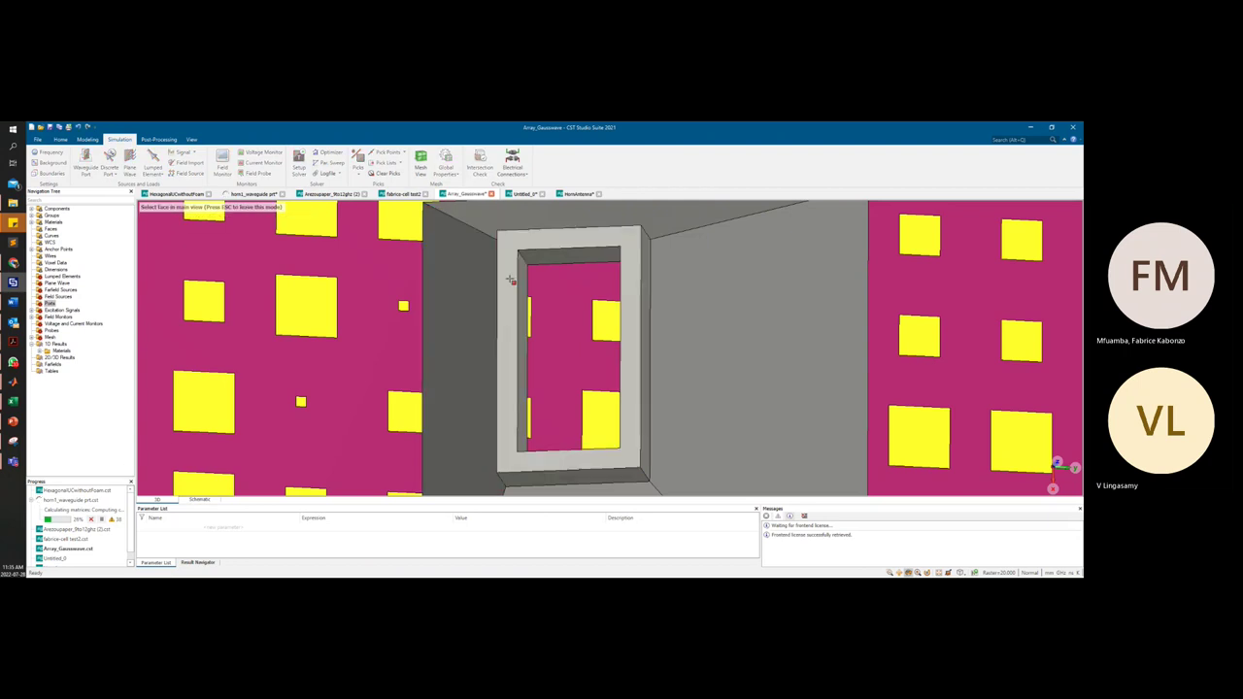
pyautogui.click(509, 279)
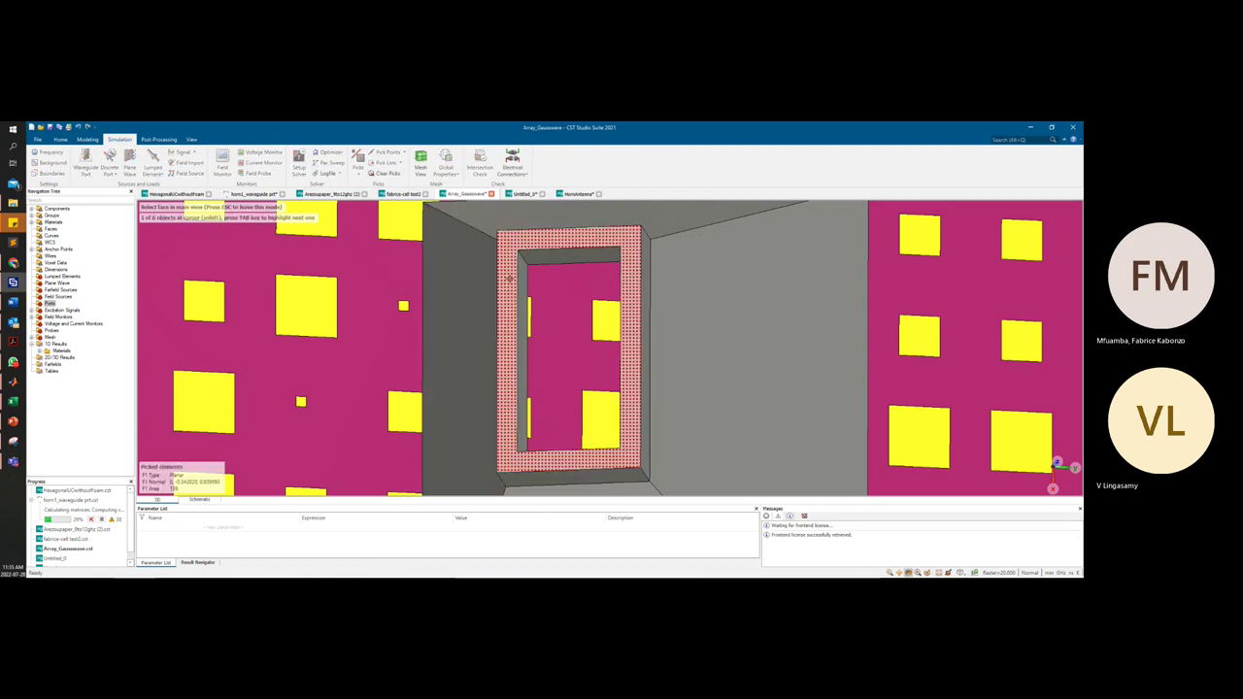
pyautogui.click(108, 158)
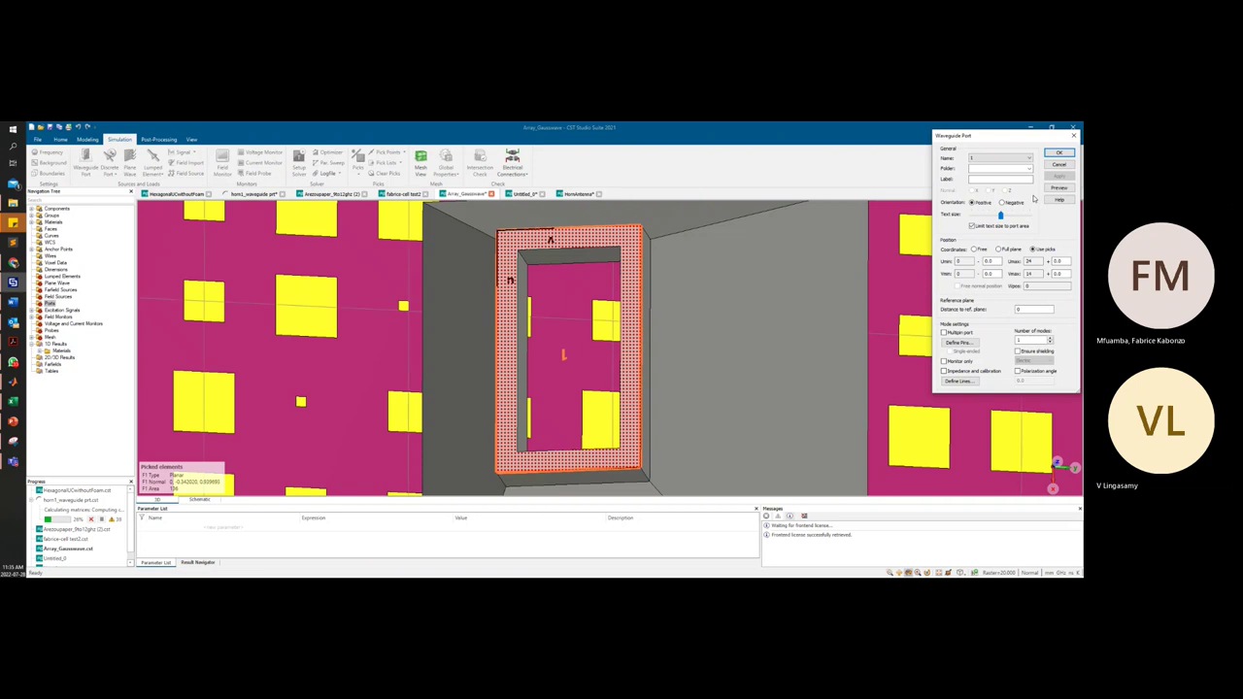
pyautogui.click(1060, 154)
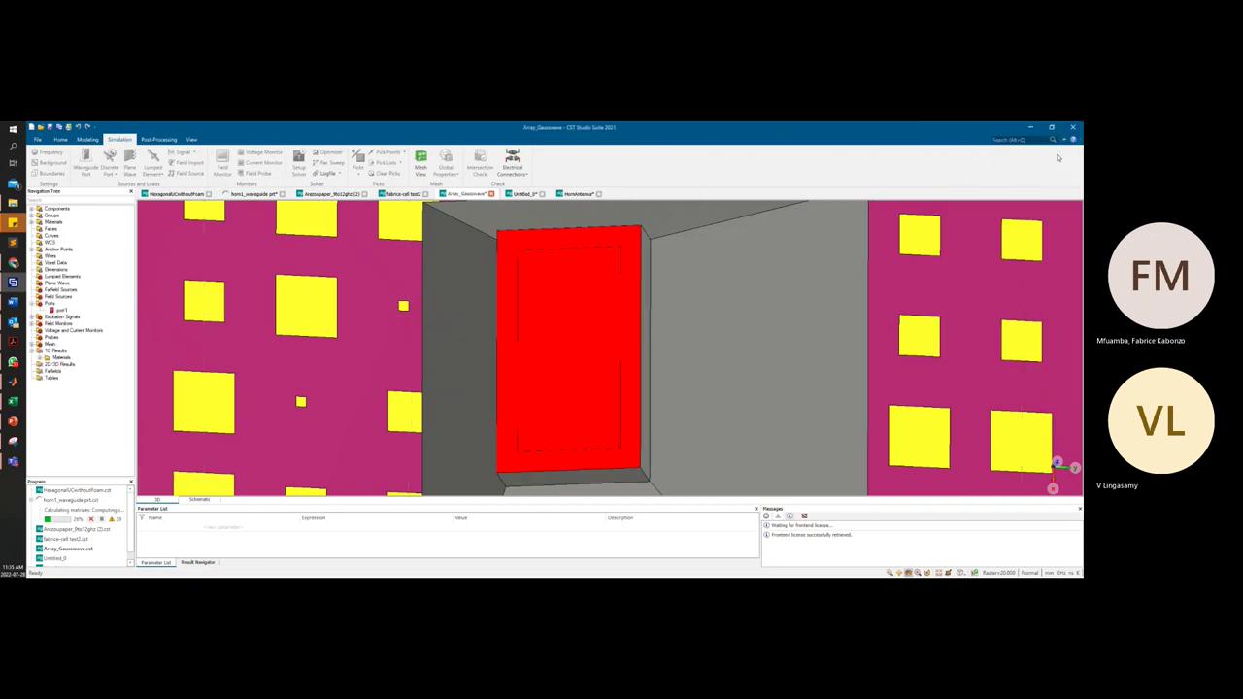
pyautogui.scroll(-5, 590, 347)
pyautogui.moveTo(748, 370); pyautogui.dragTo(614, 326)
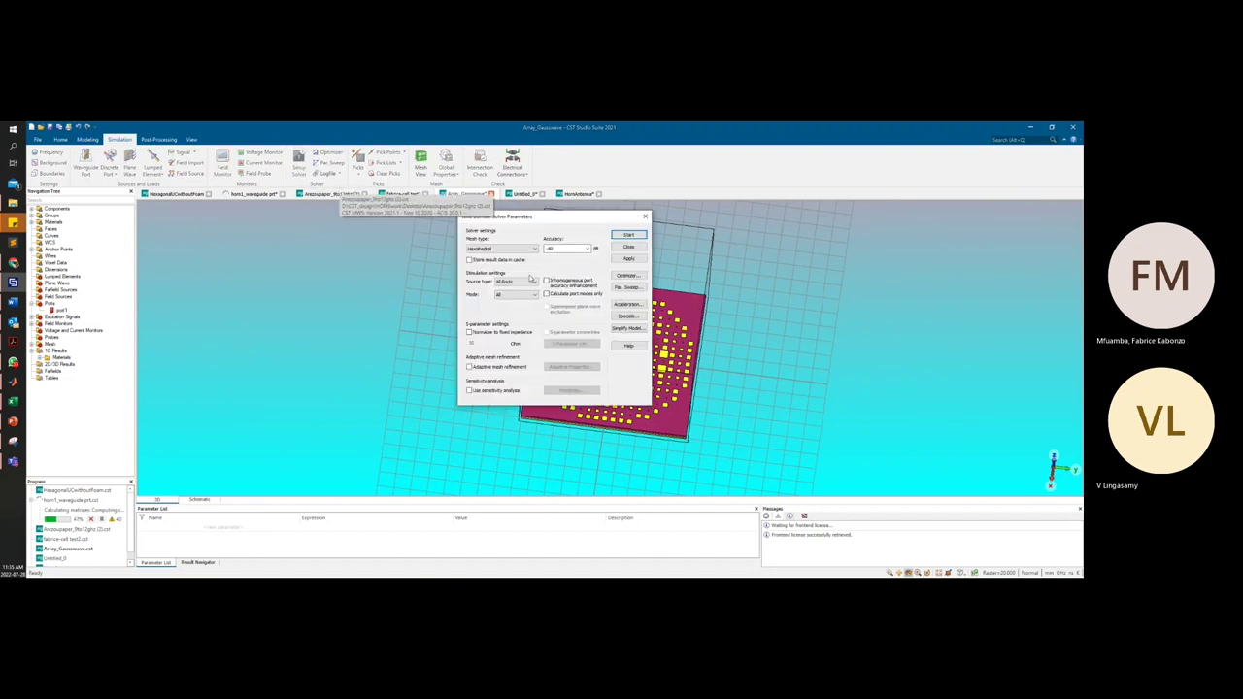
# Set the time domain solver's source type to All Ports and its mode to All for the Array_Gausswave model
pyautogui.click(531, 281)
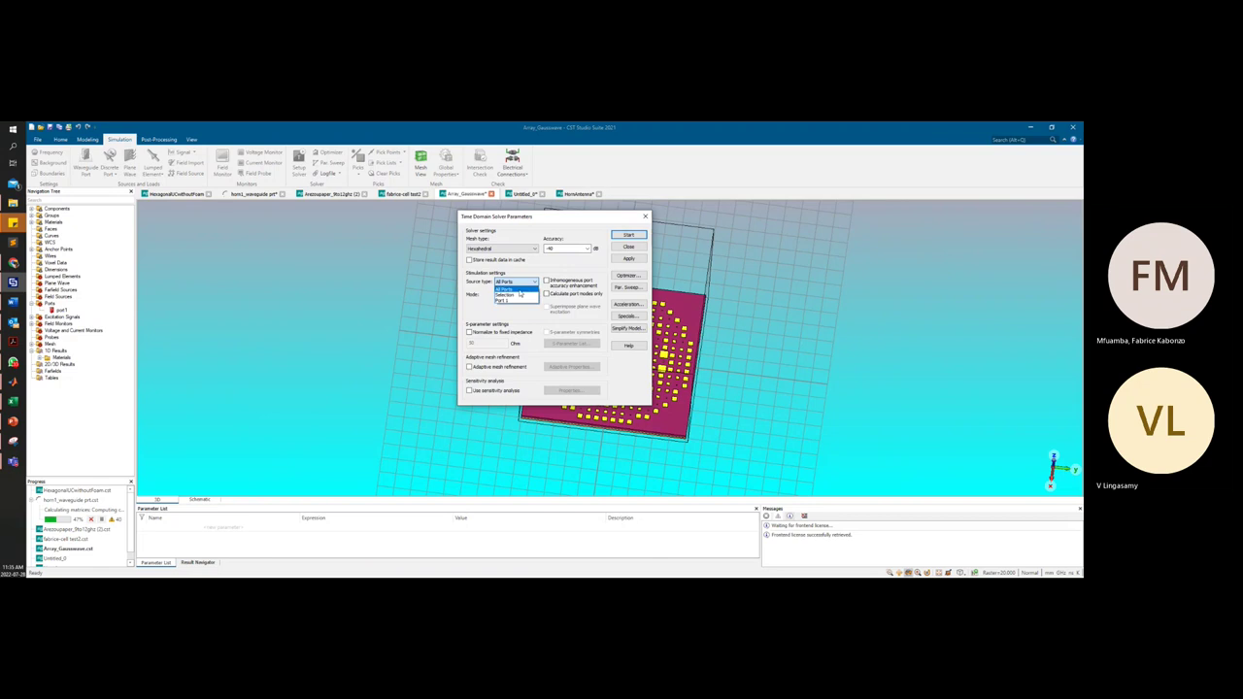
pyautogui.click(521, 289)
pyautogui.click(516, 294)
pyautogui.click(514, 309)
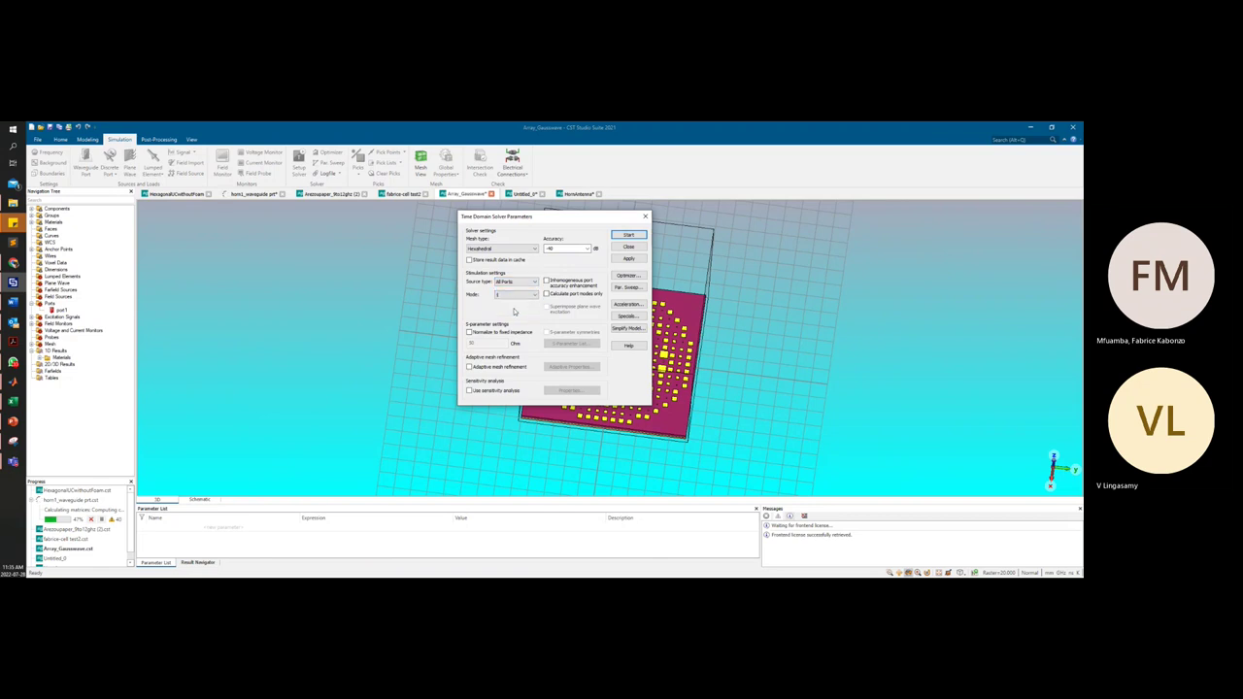
pyautogui.click(530, 294)
pyautogui.click(529, 301)
# Set the solver accuracy to -30 dB, apply the settings and start the Array_Gausswave simulation
pyautogui.click(586, 249)
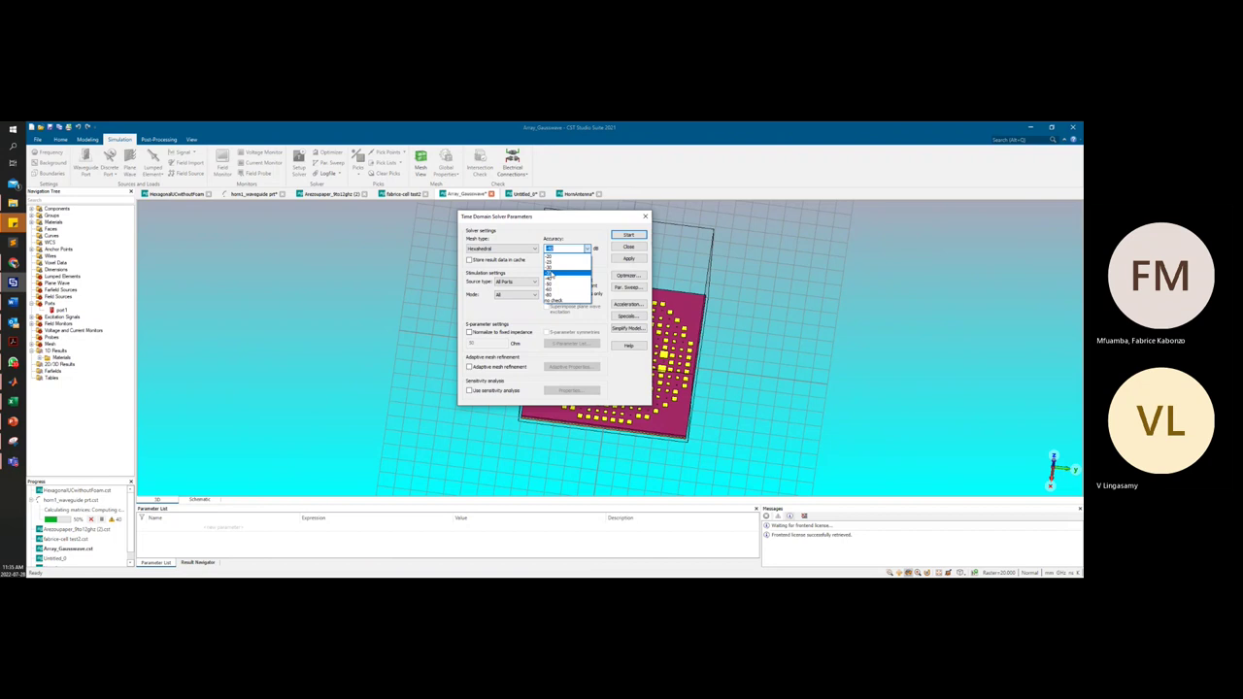
pyautogui.click(550, 272)
pyautogui.click(553, 247)
pyautogui.click(553, 268)
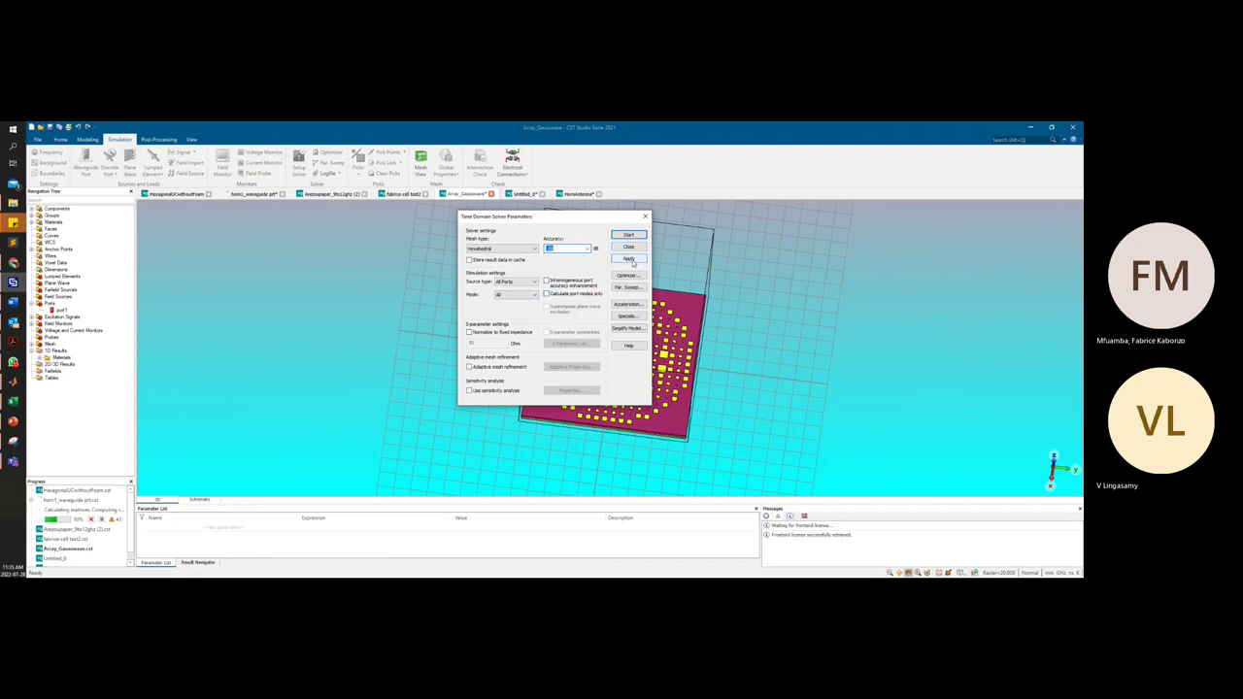
pyautogui.click(630, 260)
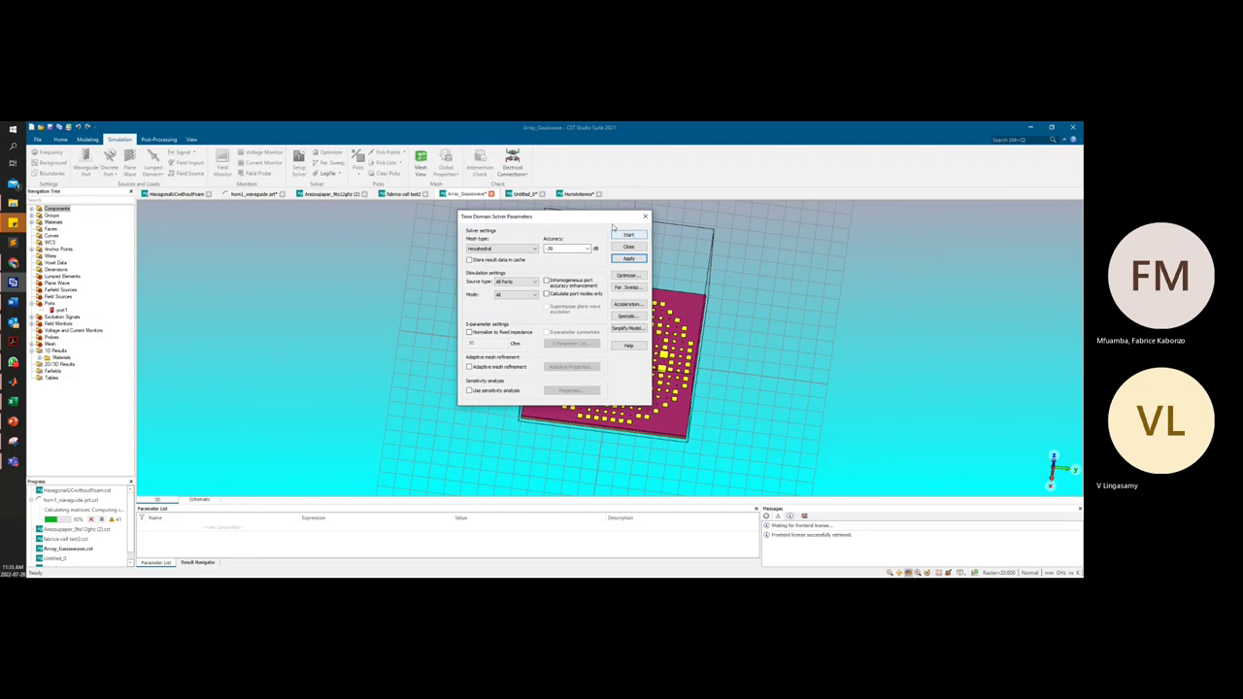
pyautogui.moveTo(614, 223); pyautogui.dragTo(450, 213)
pyautogui.click(468, 238)
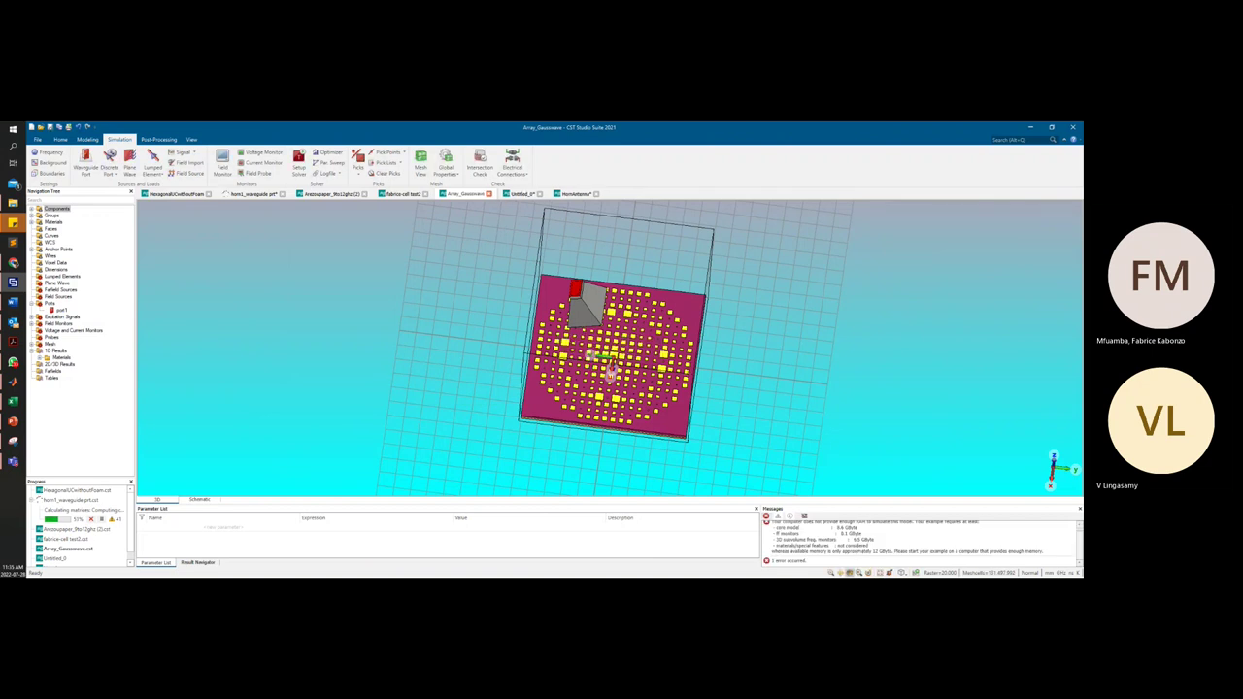
# Examine the reflectarray and its feed horn from several angles together with the solver messages
pyautogui.moveTo(611, 369)
pyautogui.mouseDown()
pyautogui.moveTo(612, 388)
pyautogui.moveTo(617, 378)
pyautogui.mouseUp()
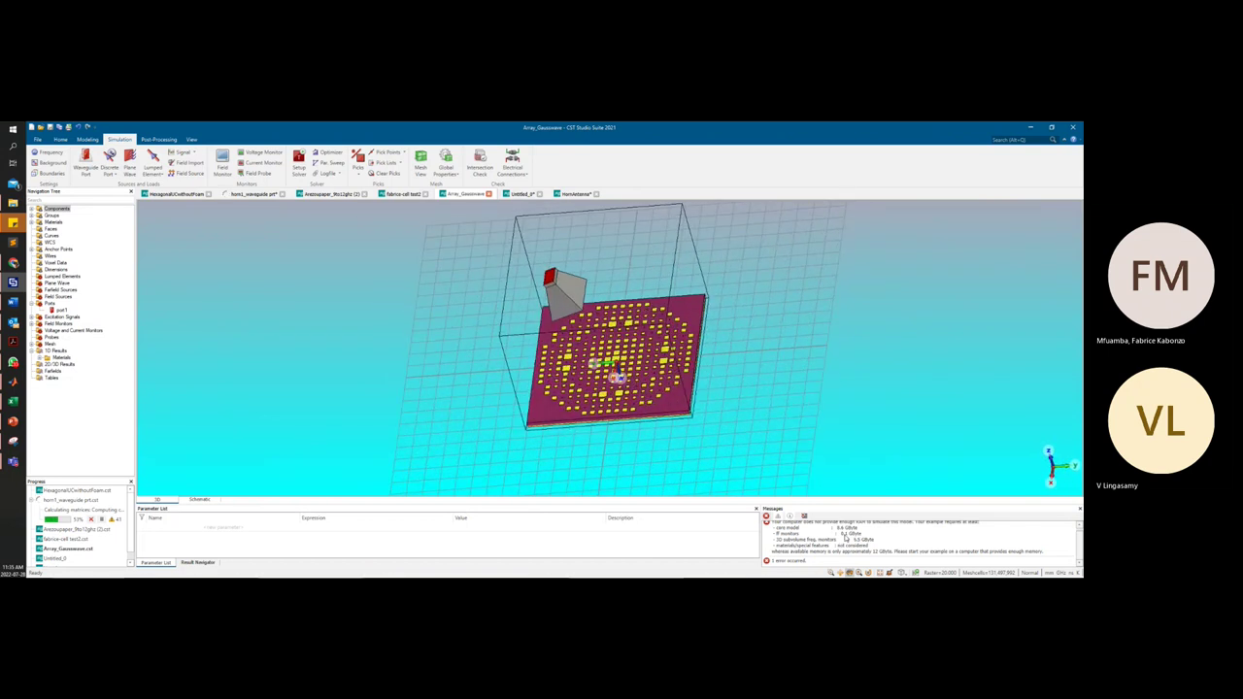
pyautogui.moveTo(684, 335); pyautogui.dragTo(647, 300)
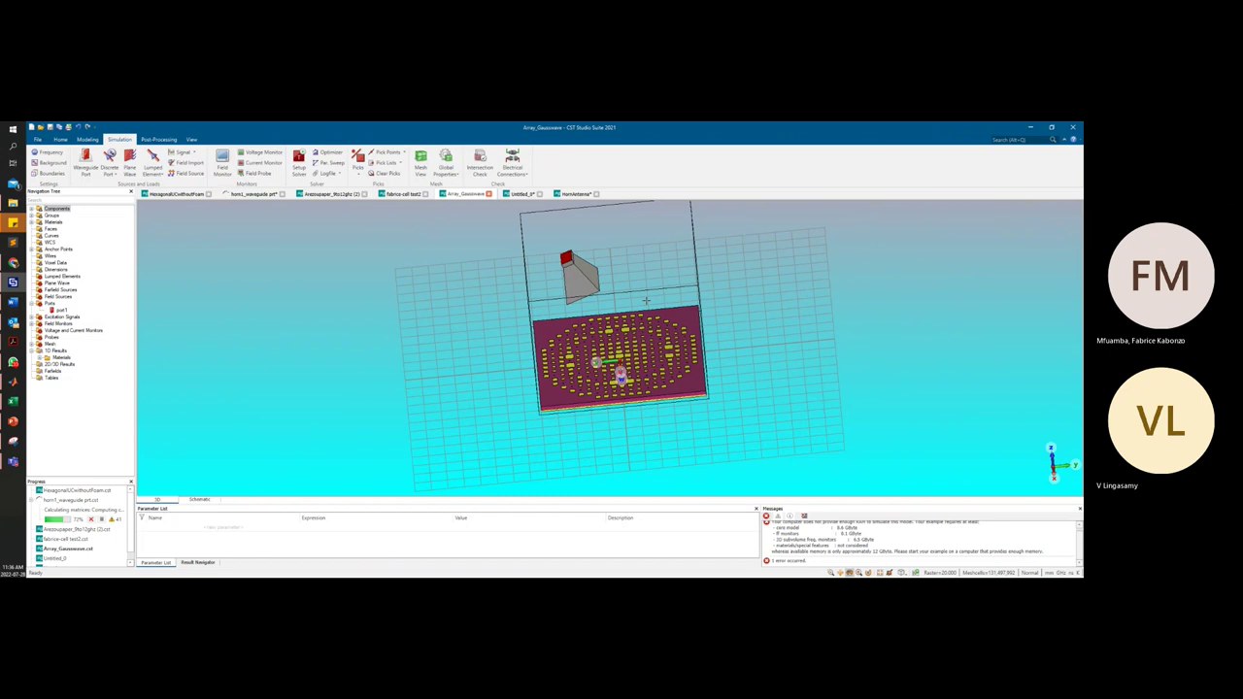
pyautogui.moveTo(579, 280); pyautogui.dragTo(595, 312)
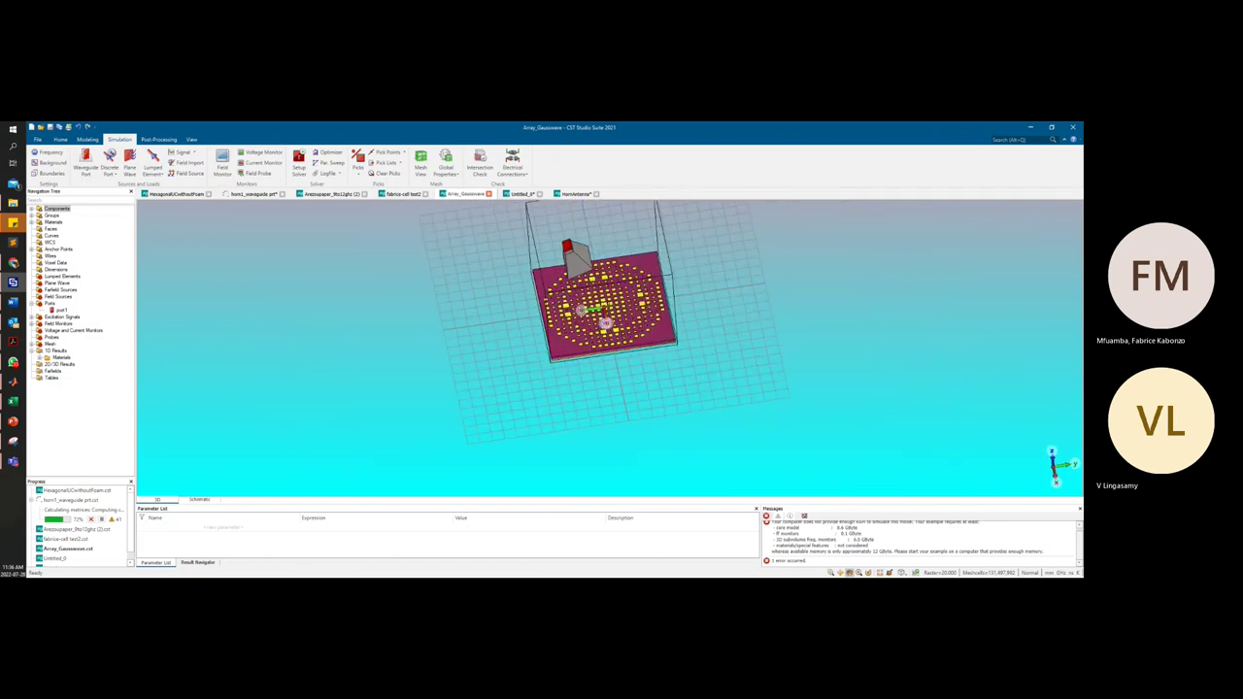
# Close the fabrice-cell test2 project, switch to the HornAntenna project and try to start its simulation
pyautogui.click(329, 195)
pyautogui.click(403, 195)
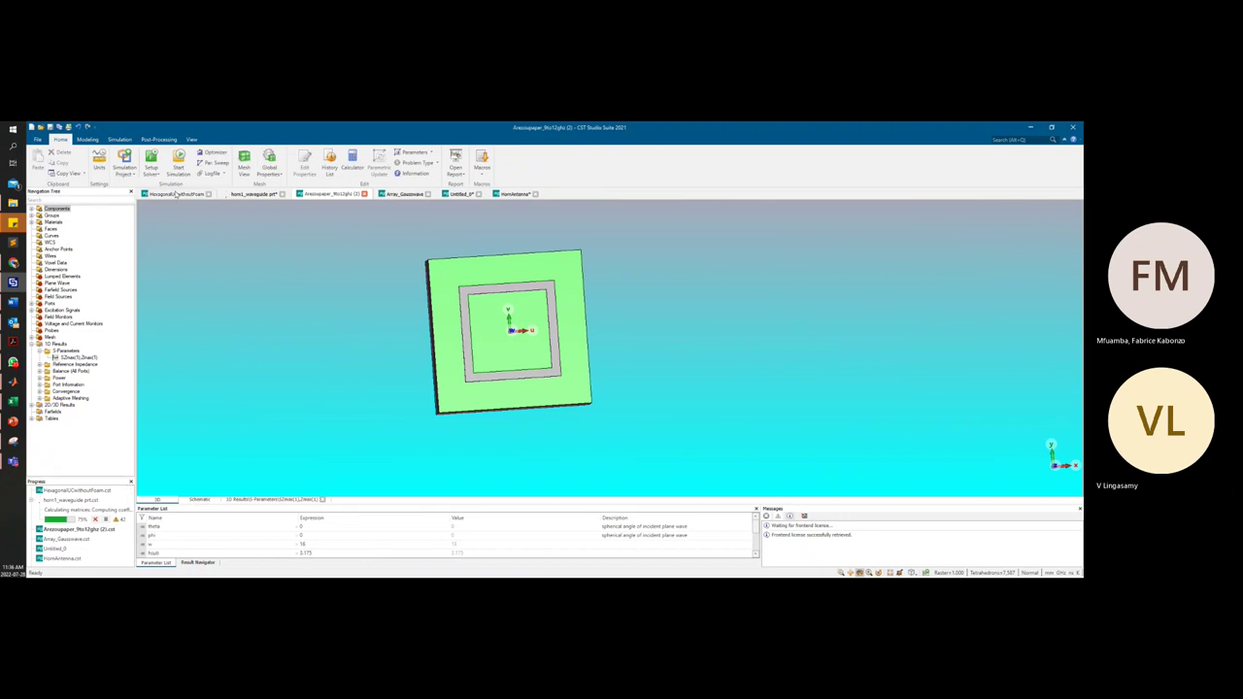
pyautogui.click(511, 194)
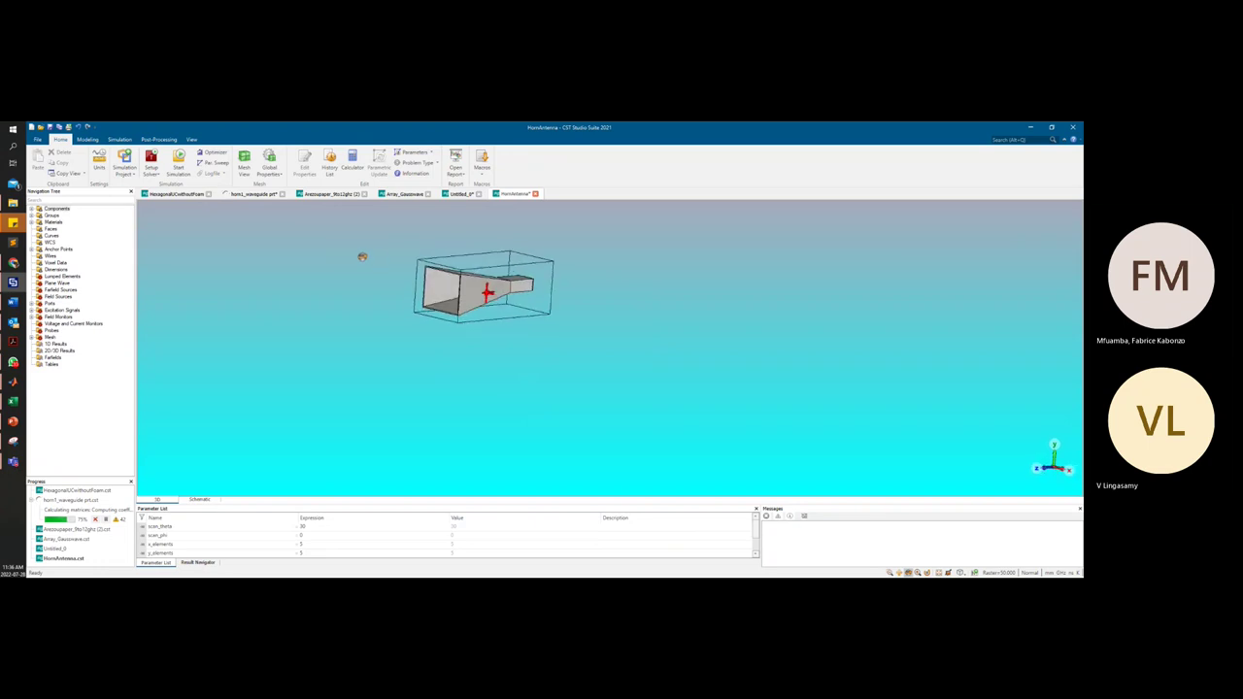
pyautogui.click(177, 161)
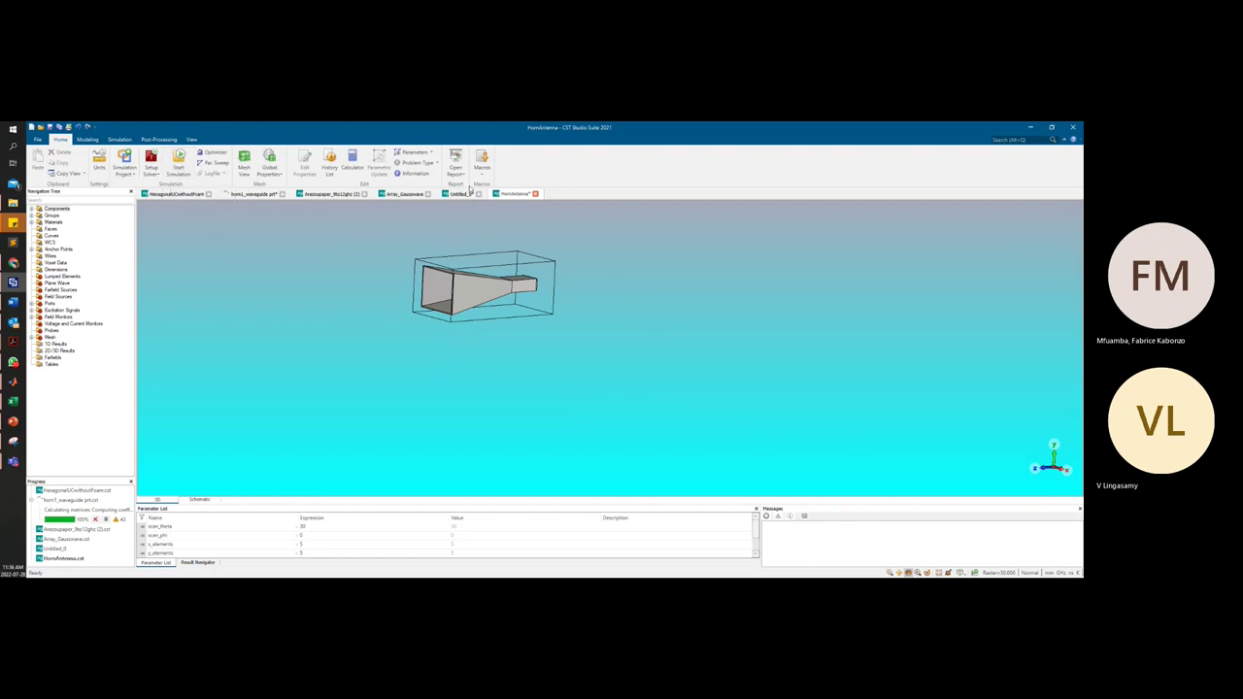
# Switch to the Untitled_0 project and inspect the patch elements and the farfield source above the reflectarray
pyautogui.click(464, 192)
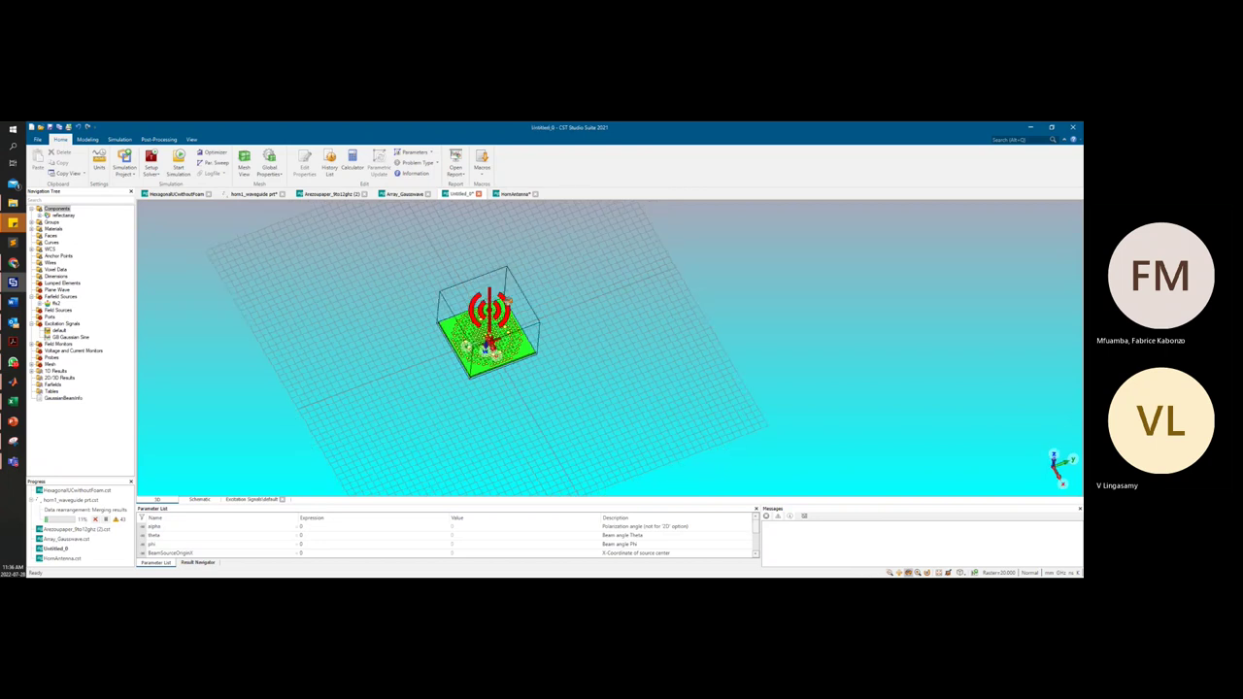
pyautogui.moveTo(506, 301); pyautogui.dragTo(539, 231)
pyautogui.scroll(5, 530, 259)
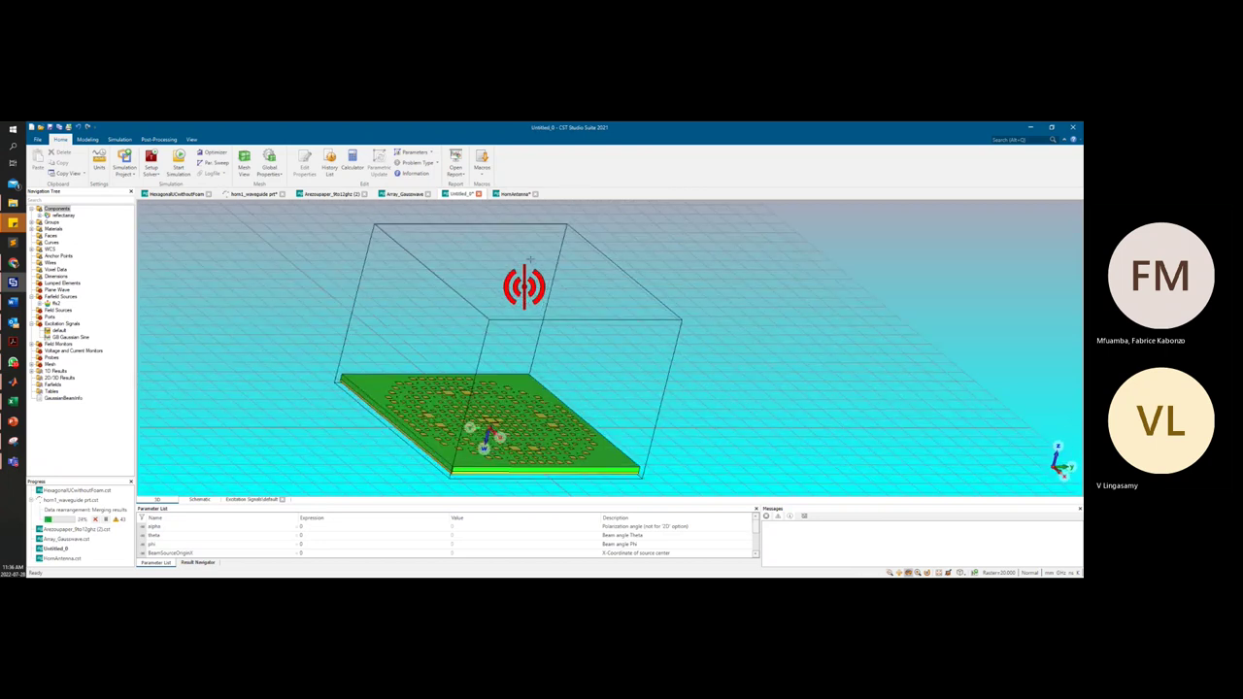
pyautogui.moveTo(560, 276); pyautogui.dragTo(497, 380)
pyautogui.scroll(6, 499, 343)
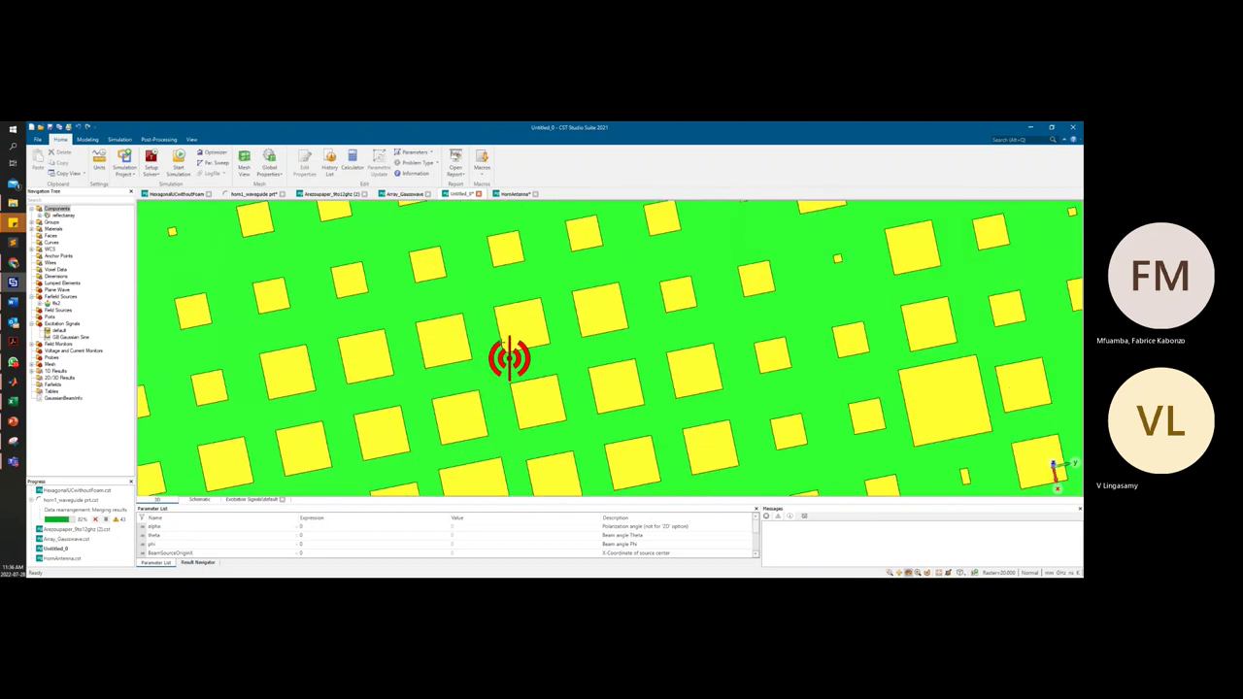
pyautogui.scroll(-3, 501, 345)
pyautogui.scroll(-5, 498, 427)
pyautogui.scroll(3, 503, 370)
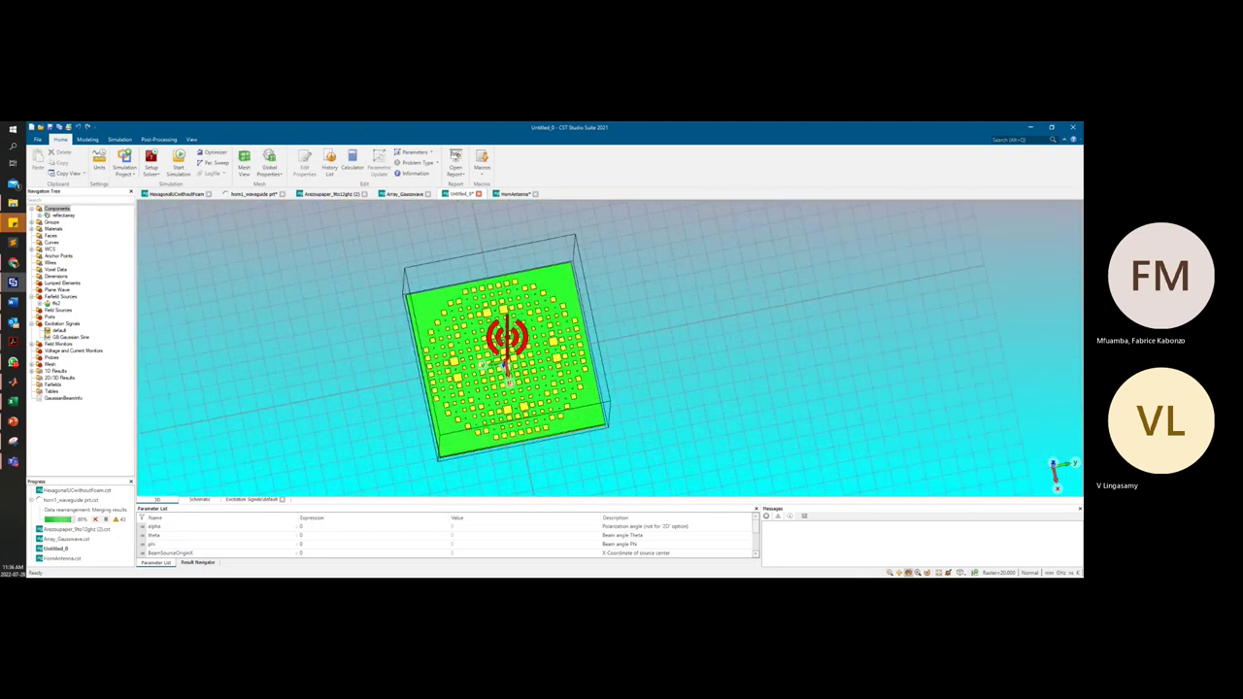
pyautogui.moveTo(503, 363)
pyautogui.mouseDown()
pyautogui.moveTo(477, 361)
pyautogui.moveTo(501, 363)
pyautogui.mouseUp()
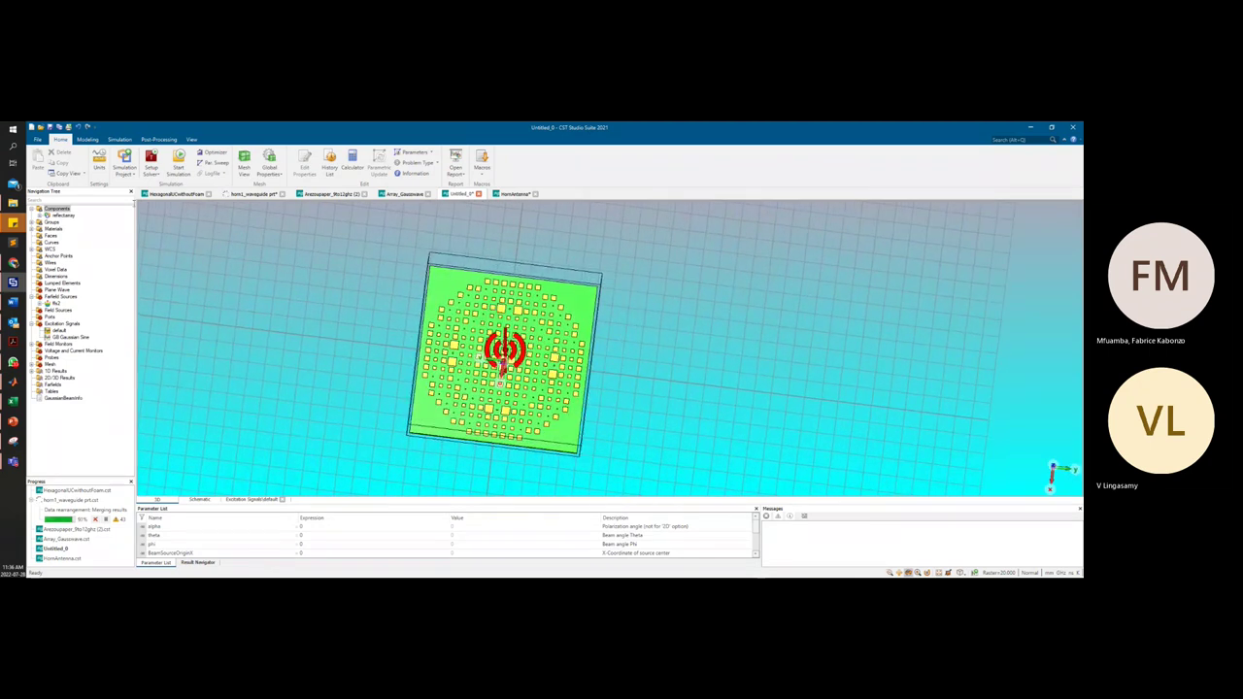
# Try to start the Untitled_0 simulation and check the options available for defining field sources
pyautogui.click(179, 165)
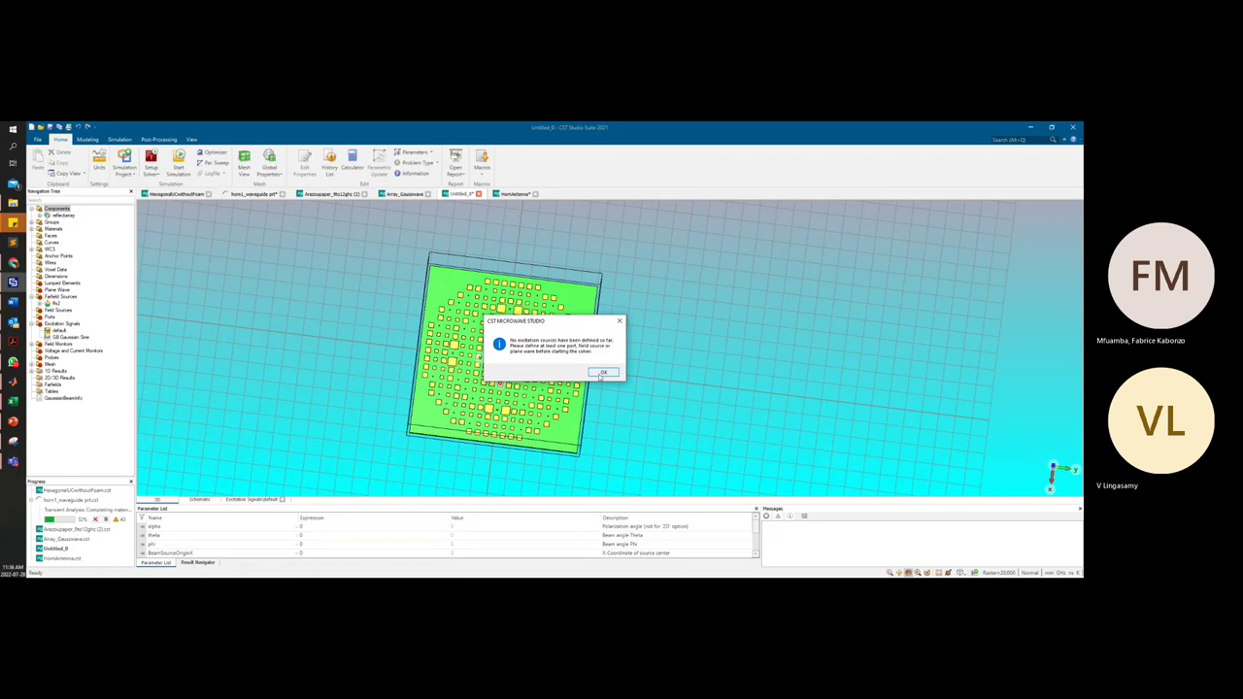
pyautogui.click(601, 373)
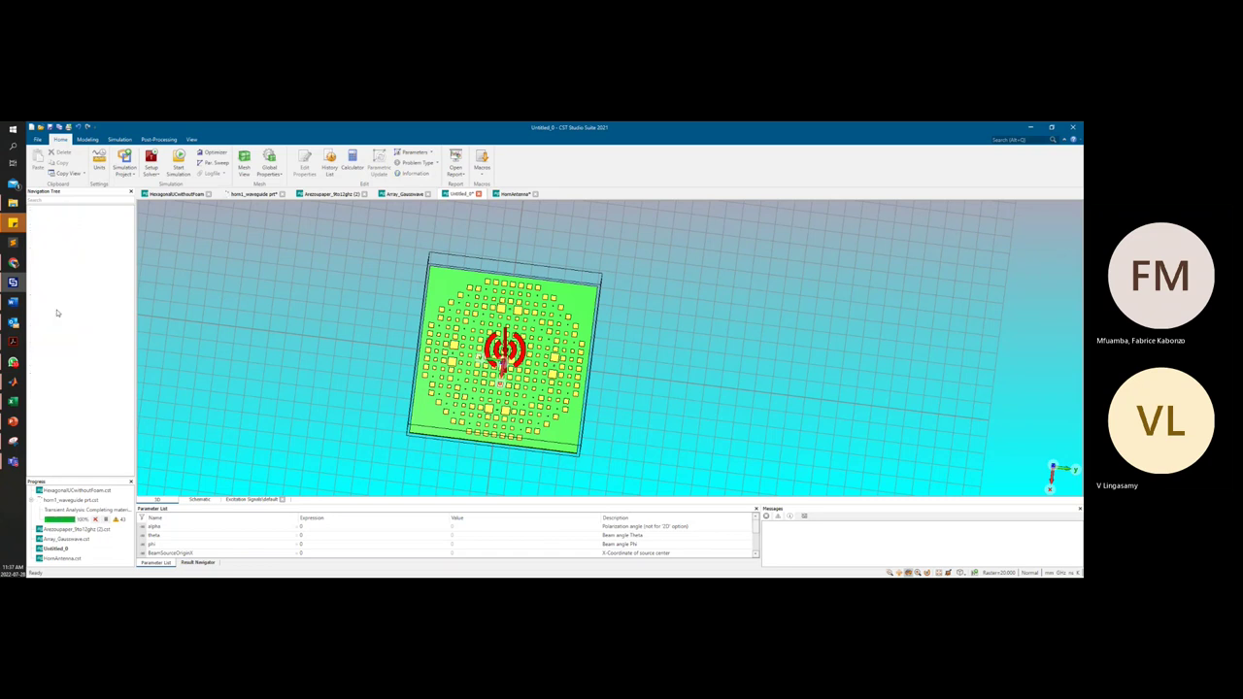
pyautogui.rightClick(58, 310)
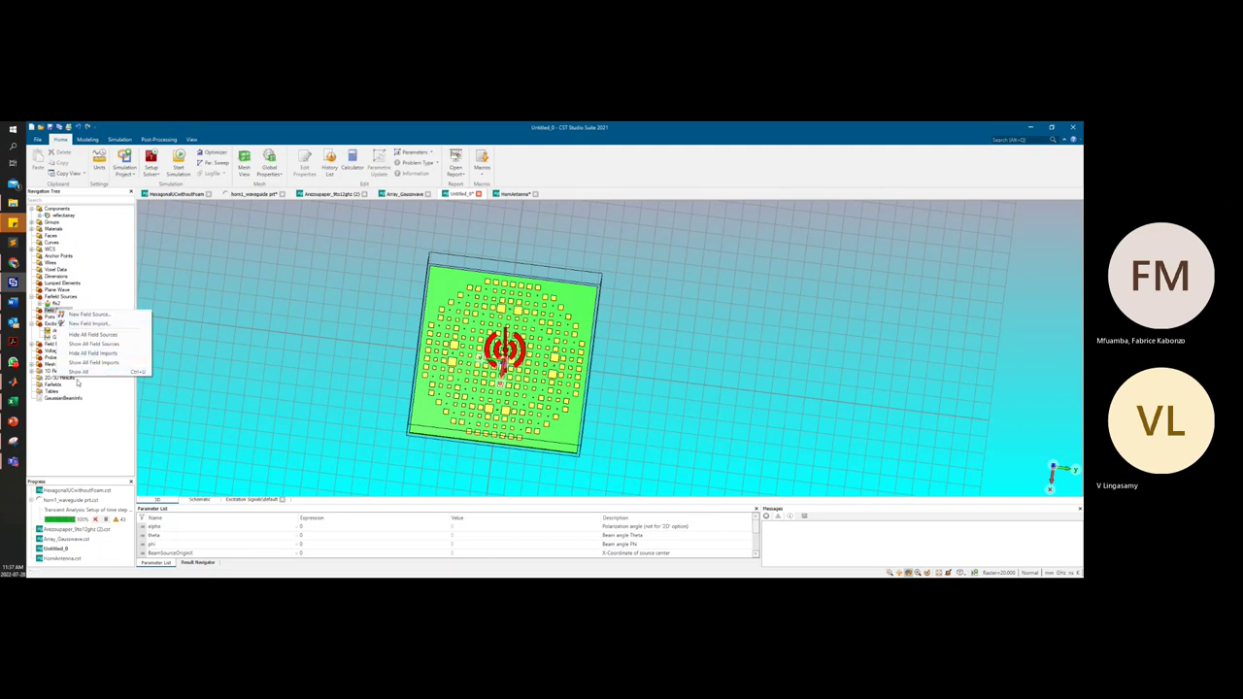
pyautogui.click(163, 290)
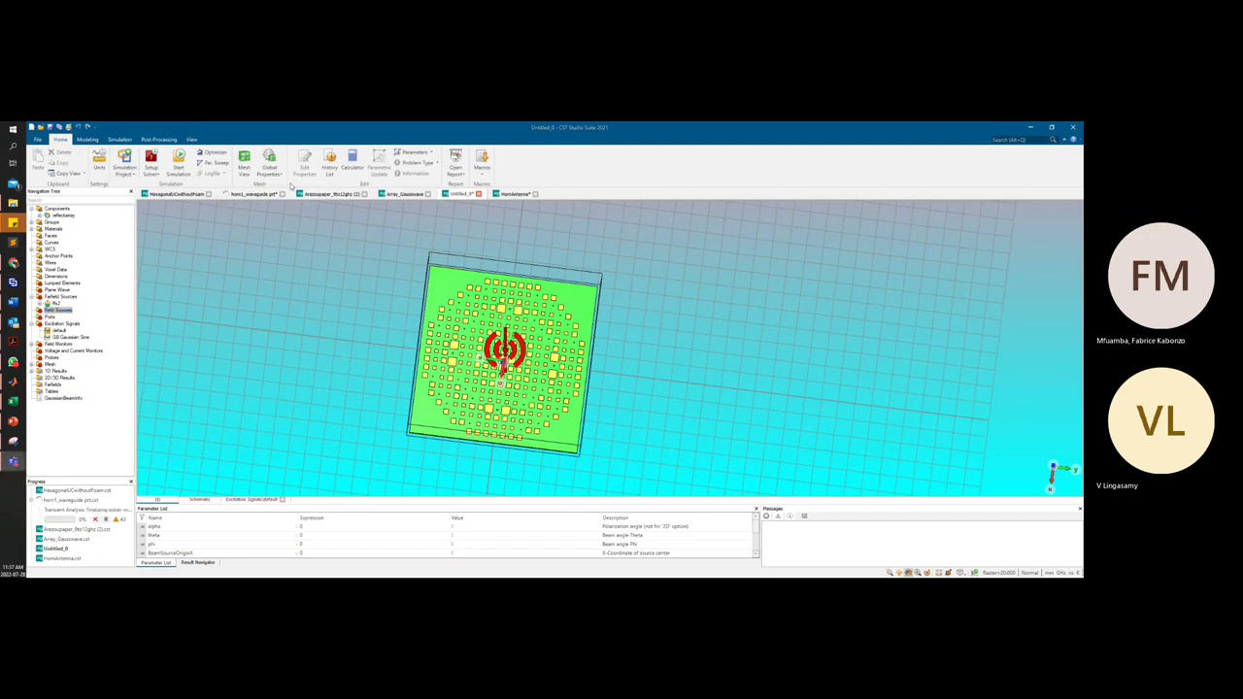
# Switch to the HornAntenna project and inspect the horn's aperture and the port inside its waveguide
pyautogui.click(311, 194)
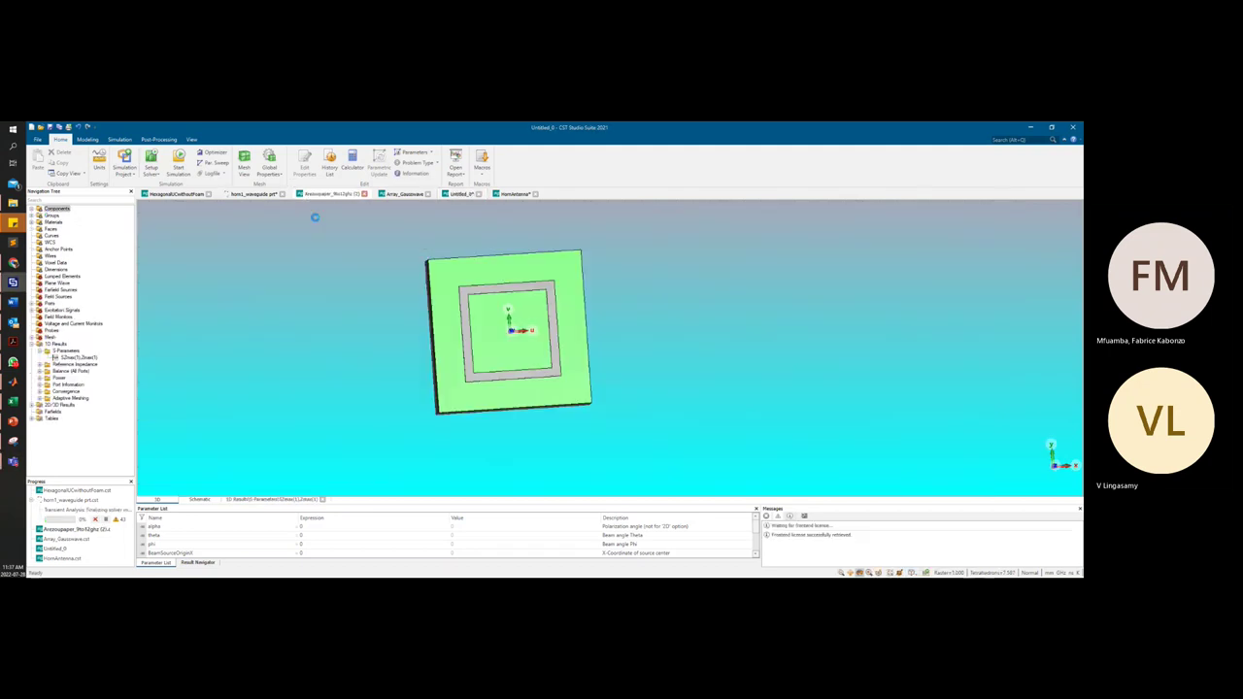
pyautogui.click(515, 193)
pyautogui.scroll(3, 457, 282)
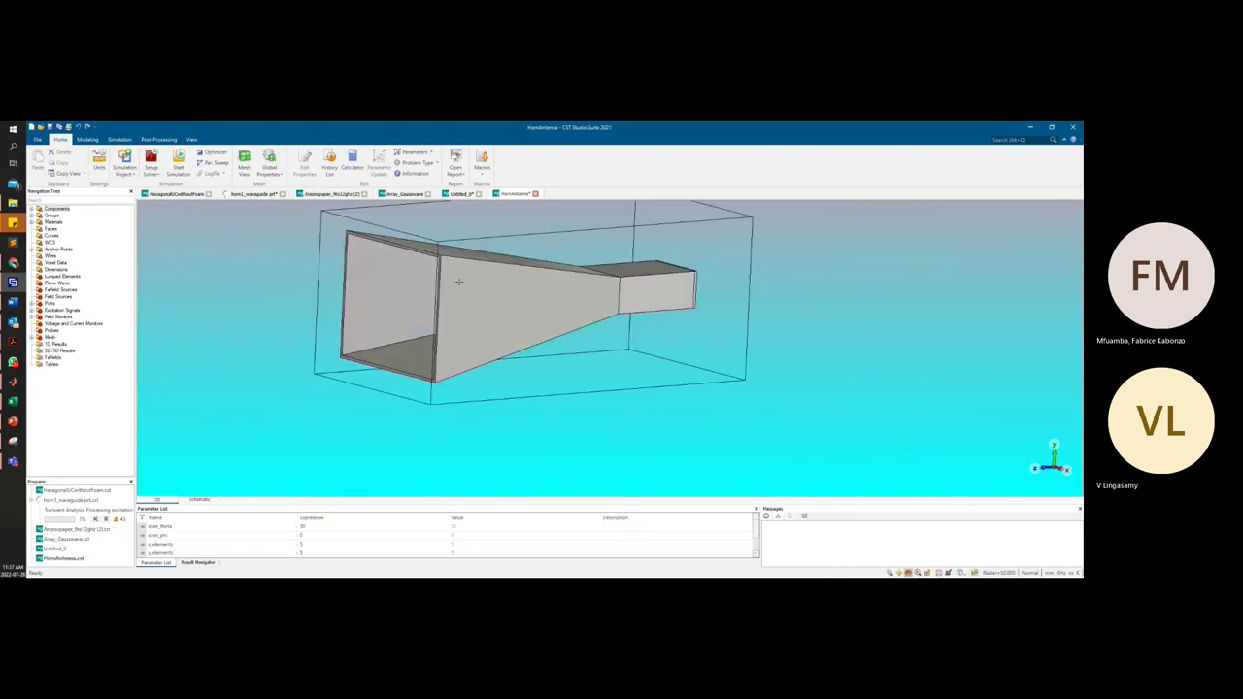
pyautogui.moveTo(457, 282); pyautogui.dragTo(497, 290)
pyautogui.scroll(5, 490, 286)
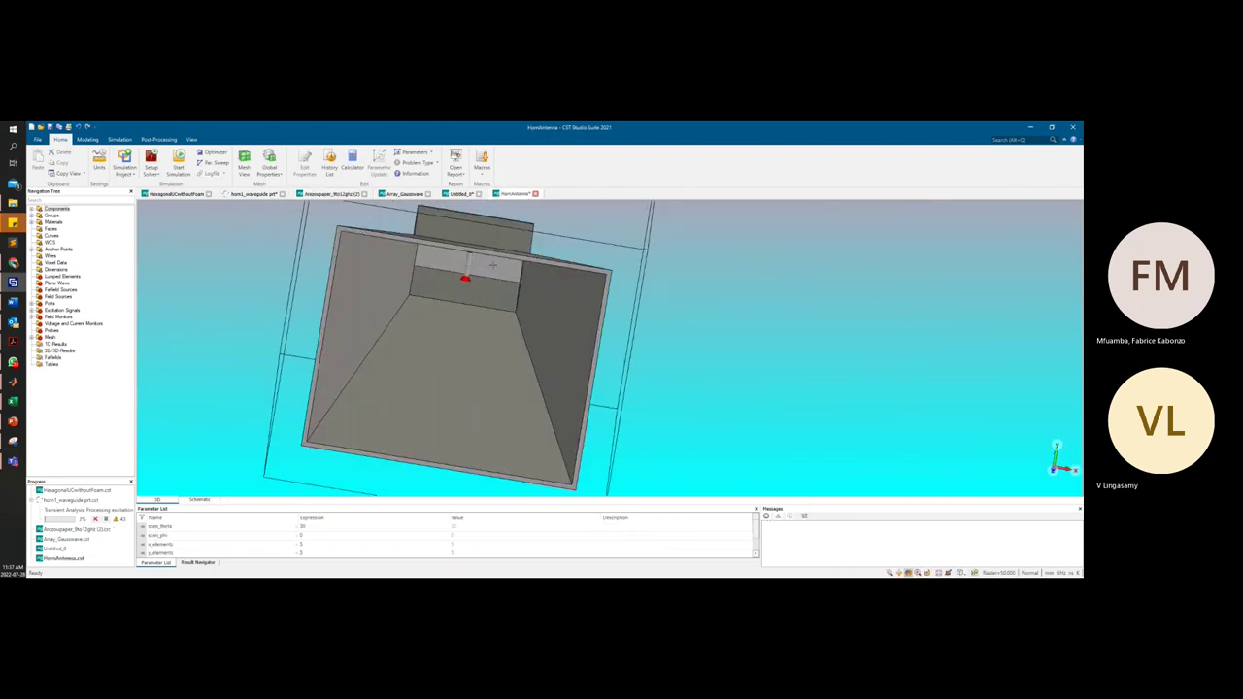
pyautogui.scroll(-10, 457, 282)
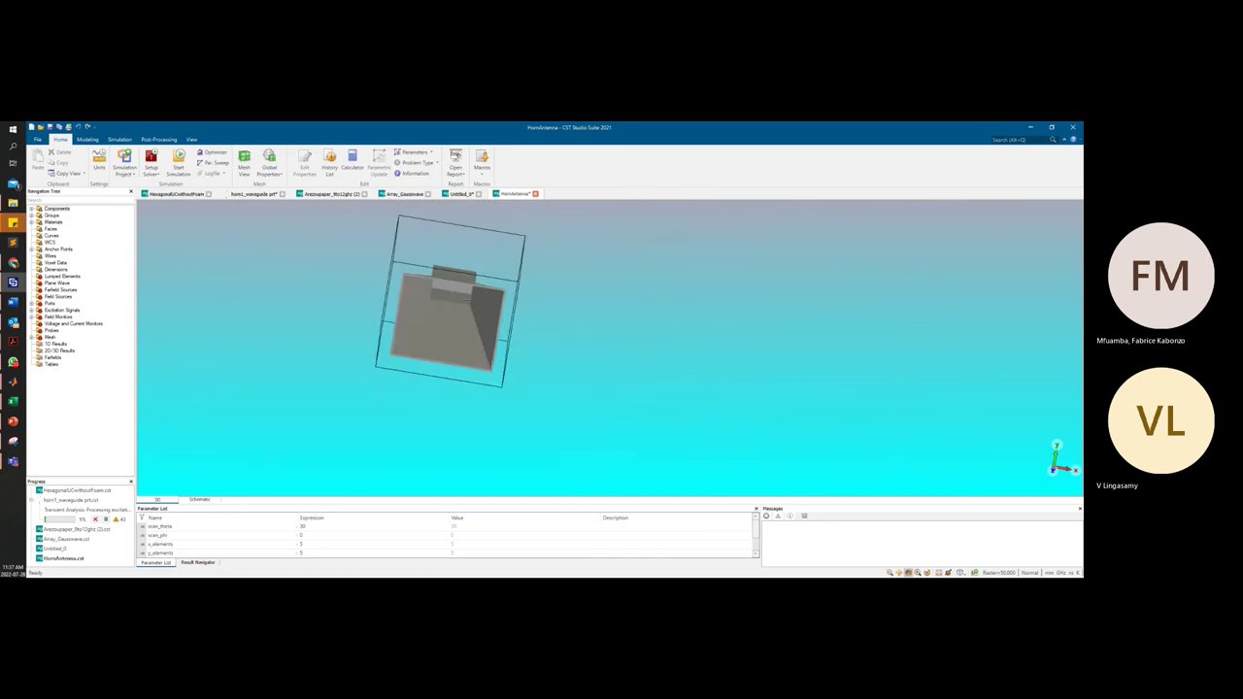
pyautogui.moveTo(408, 296); pyautogui.dragTo(360, 283)
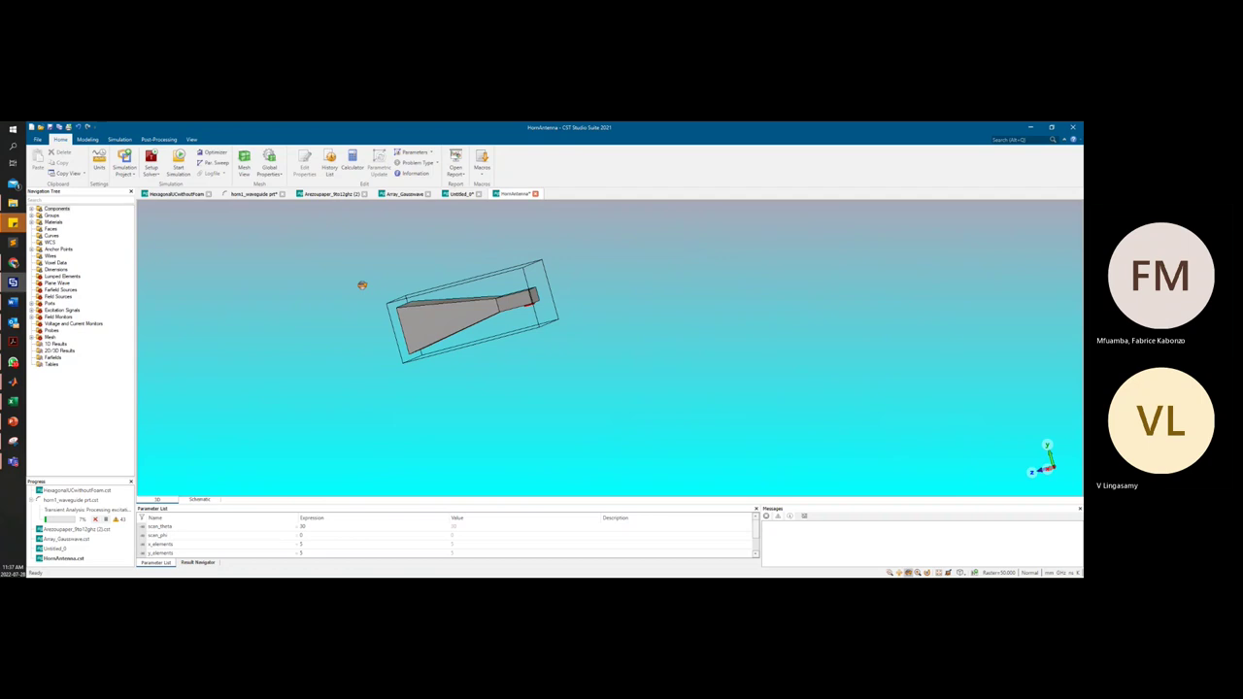
# Switch to the horn1_waveguide prt project and view the horn's rear waveguide port
pyautogui.click(255, 193)
pyautogui.moveTo(424, 338); pyautogui.dragTo(468, 346)
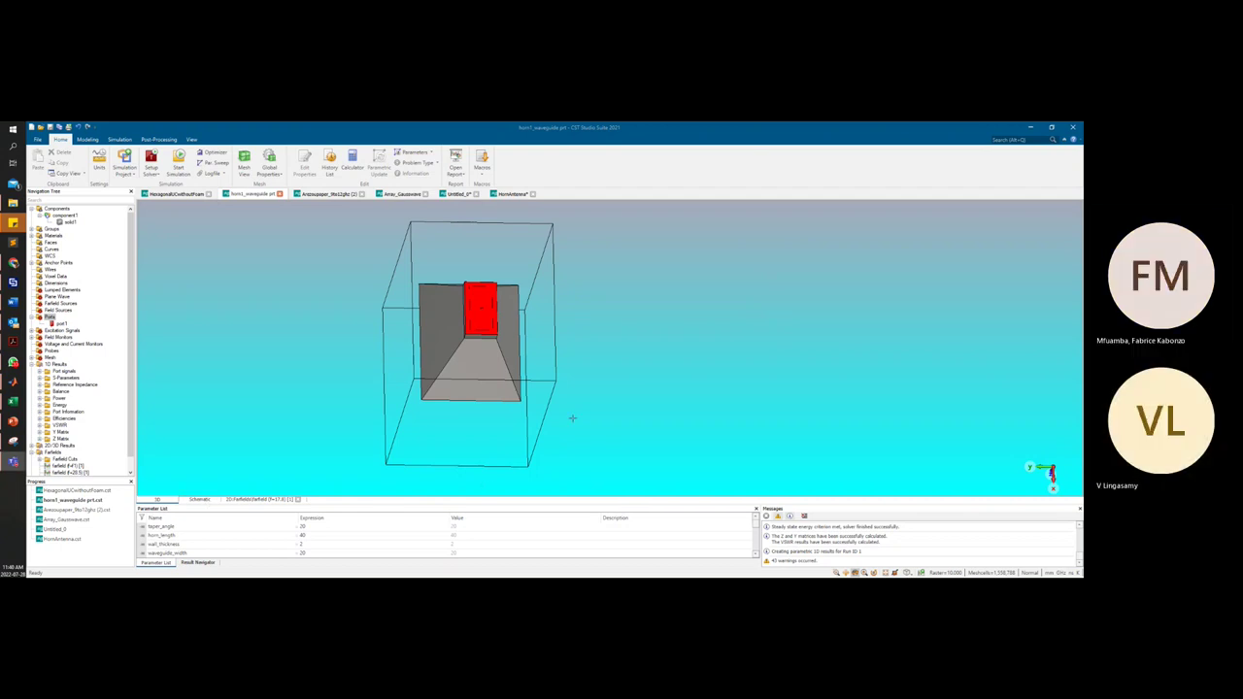
pyautogui.scroll(-2, 489, 311)
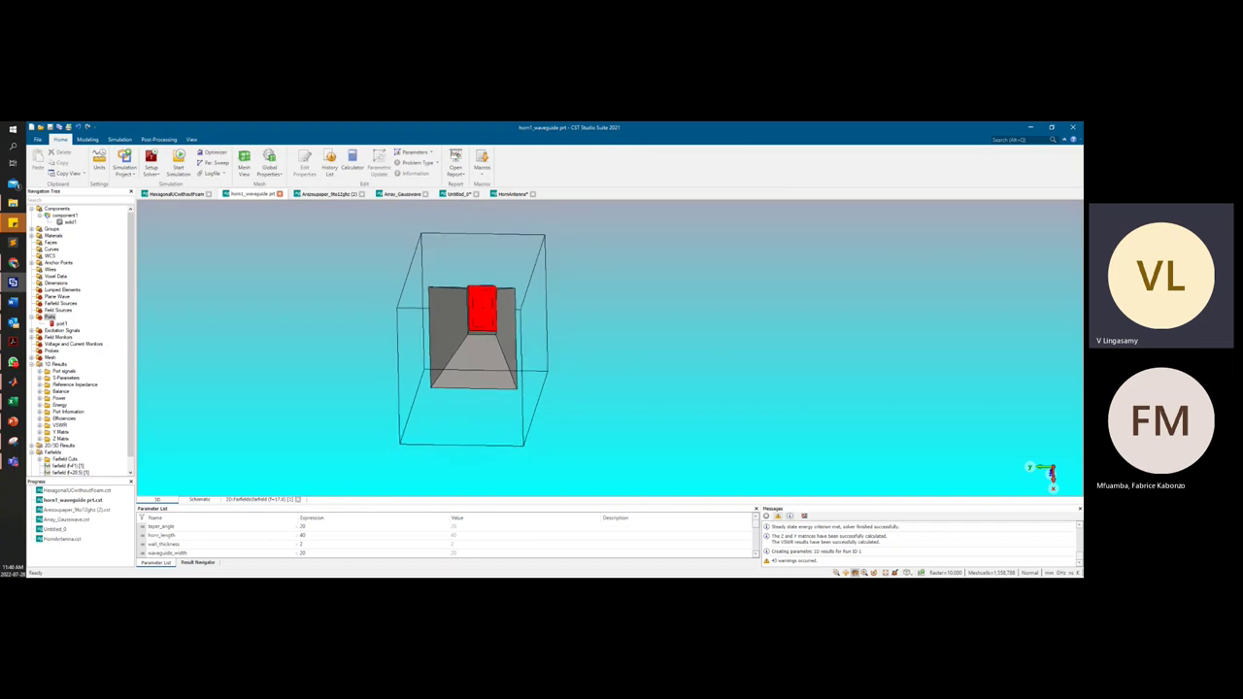
# Switch to the LinkedIn conversation in Chrome and download the attached HornAntenna+Reflector PDF
pyautogui.hotkey('alt', 'Tab')
pyautogui.hotkey('alt', 'Tab')
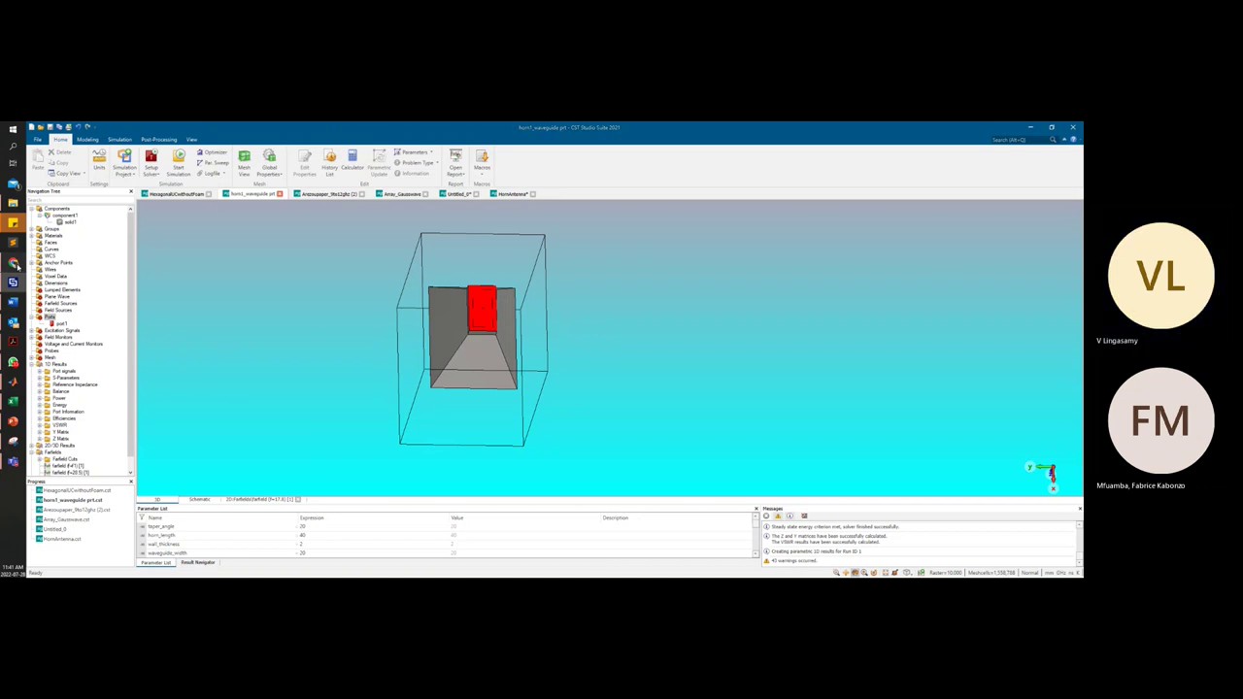
pyautogui.click(13, 262)
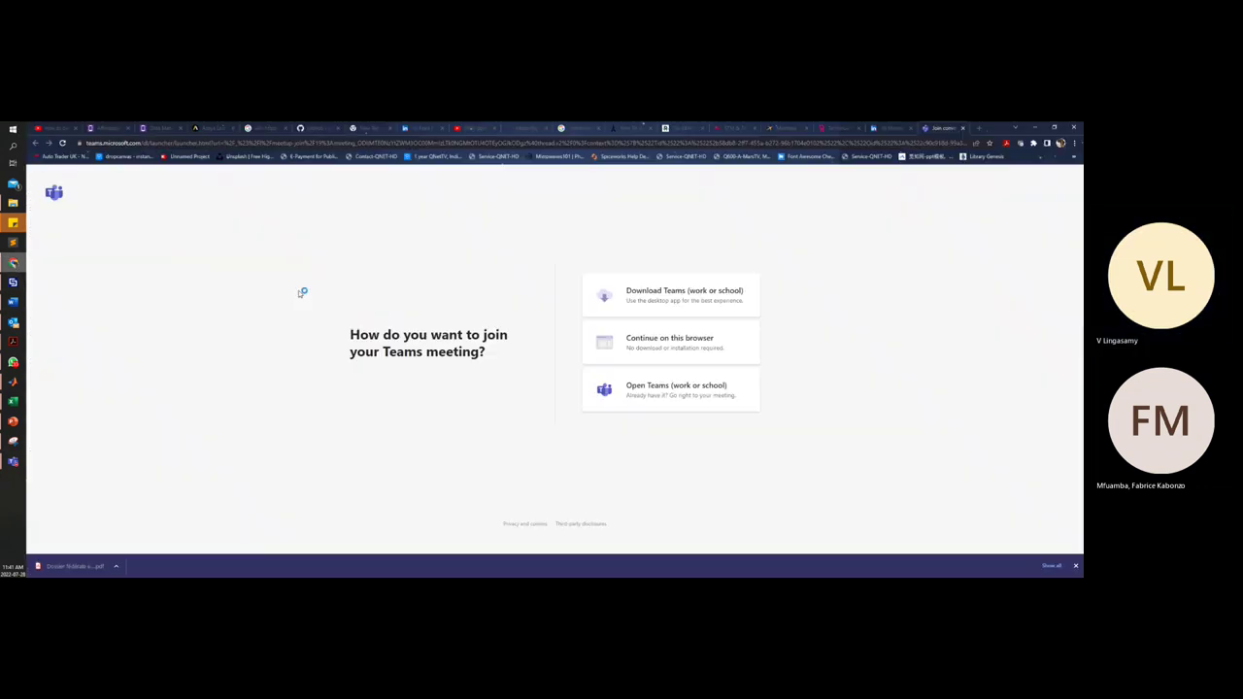
pyautogui.click(892, 127)
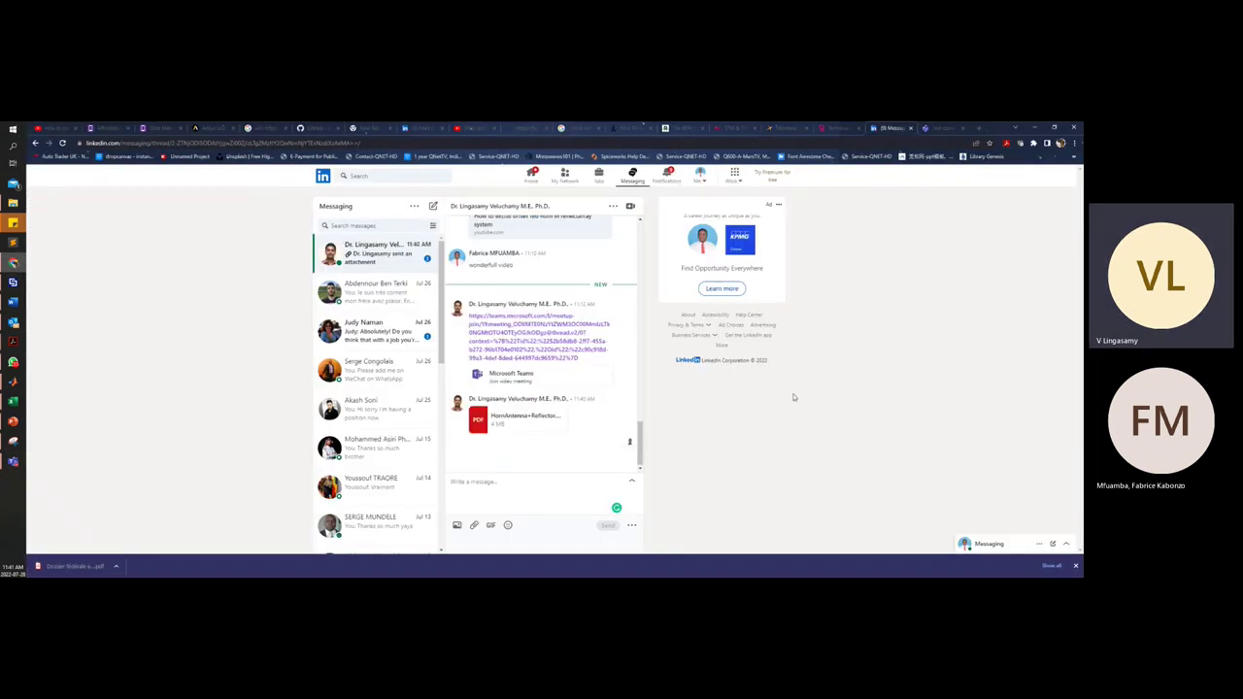
pyautogui.click(534, 423)
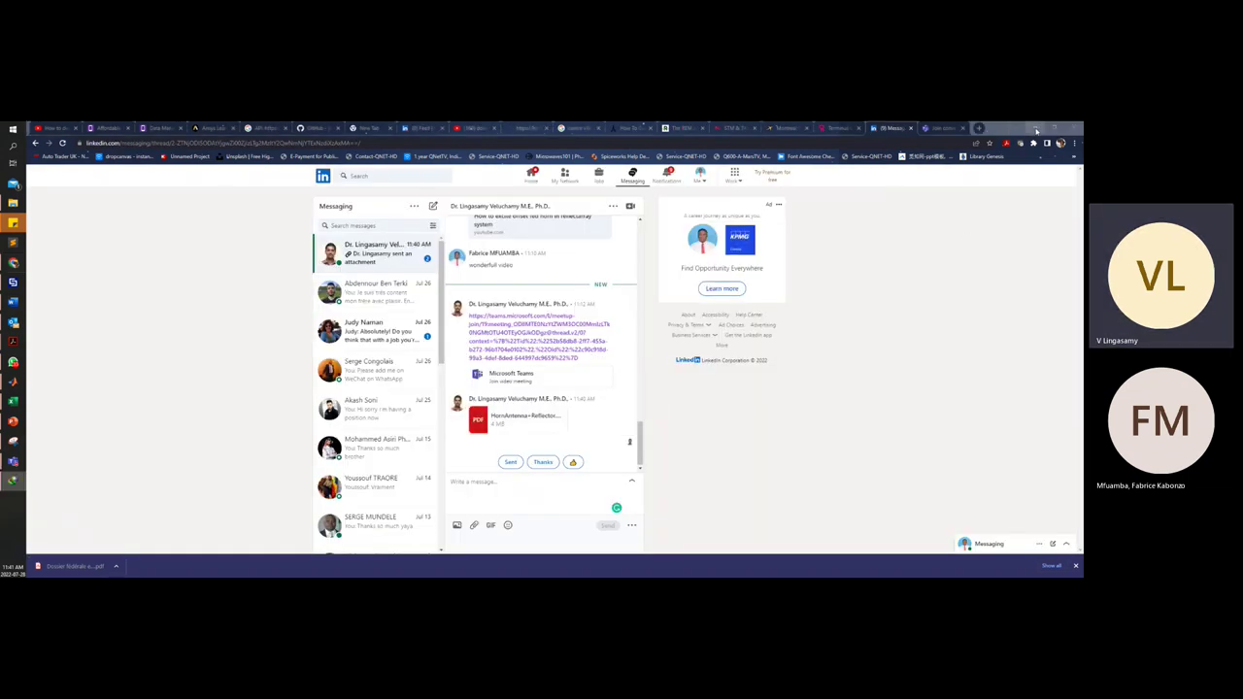
# Switch to File Explorer and open the Downloads folder
pyautogui.hotkey('alt', 'Tab')
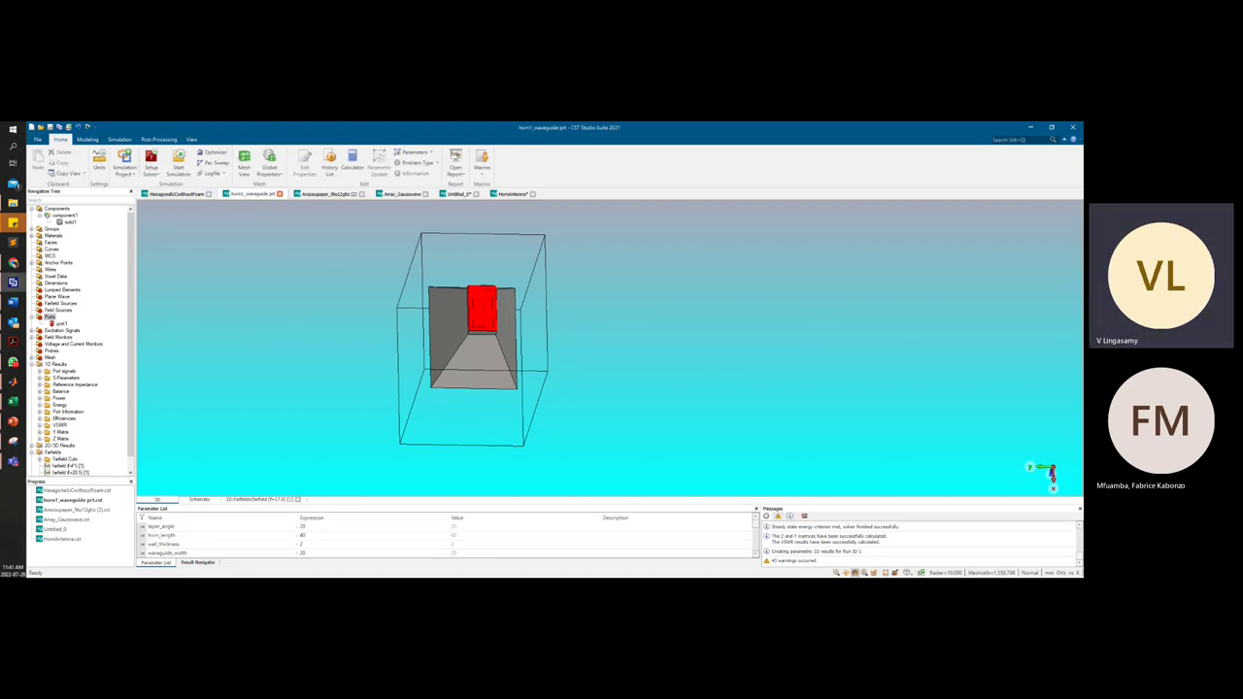
pyautogui.hotkey('alt', 'Tab')
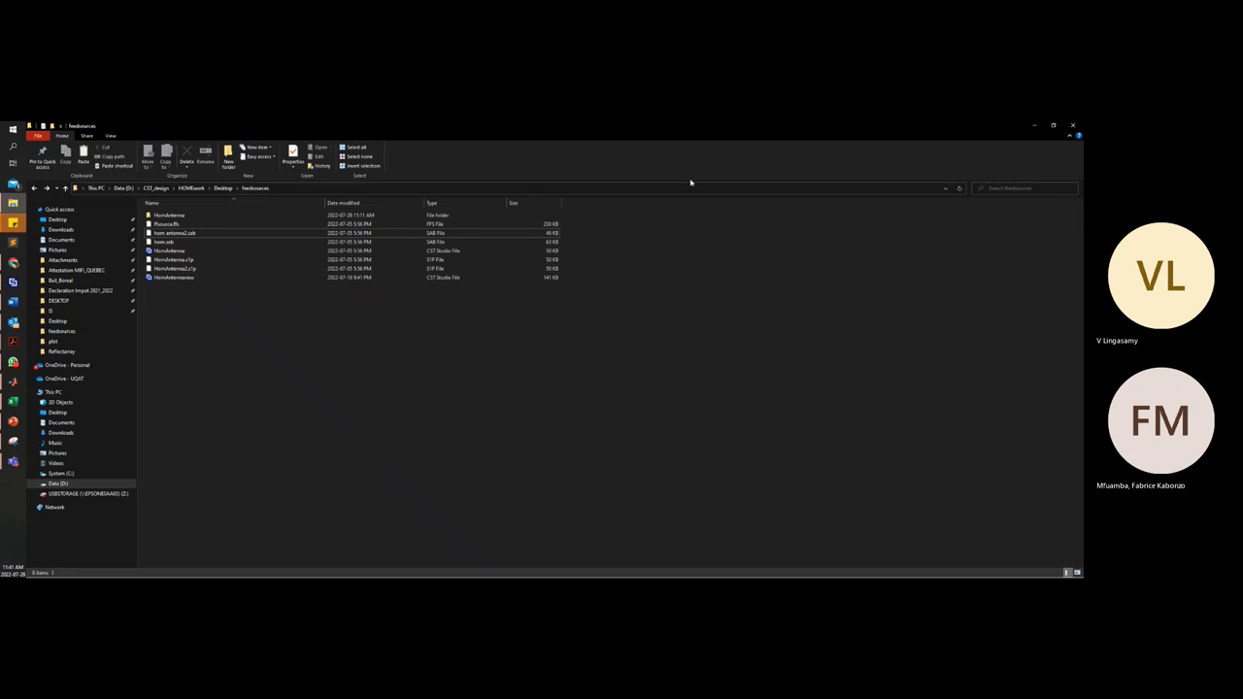
pyautogui.click(62, 230)
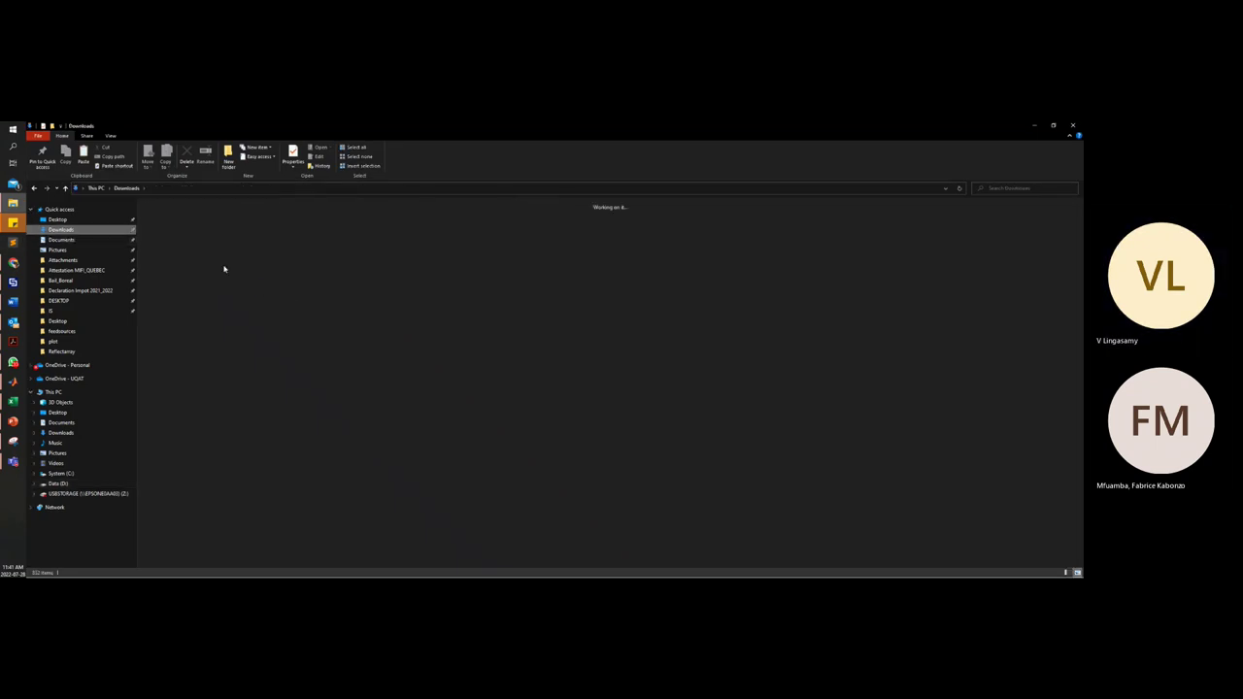
# Open the HornAntenna+Reflector PDF from the Documents subfolder of Downloads and maximize its Acrobat window
pyautogui.doubleClick(174, 236)
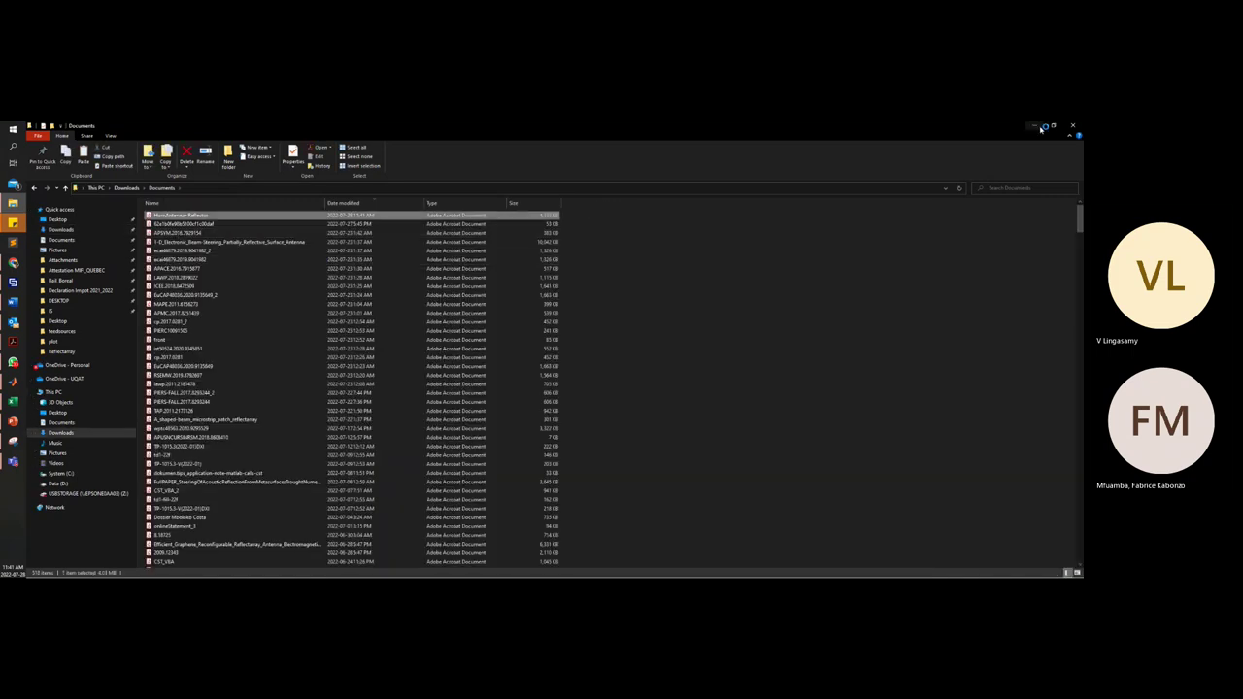
pyautogui.click(1034, 126)
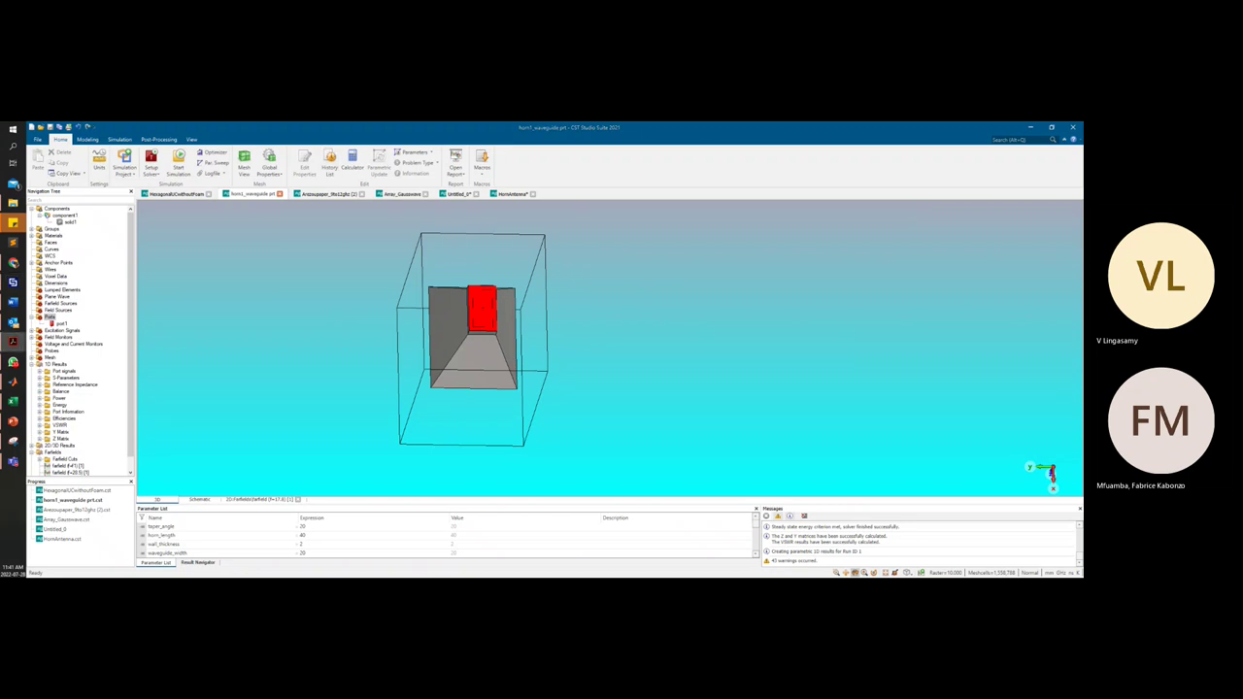
pyautogui.click(13, 341)
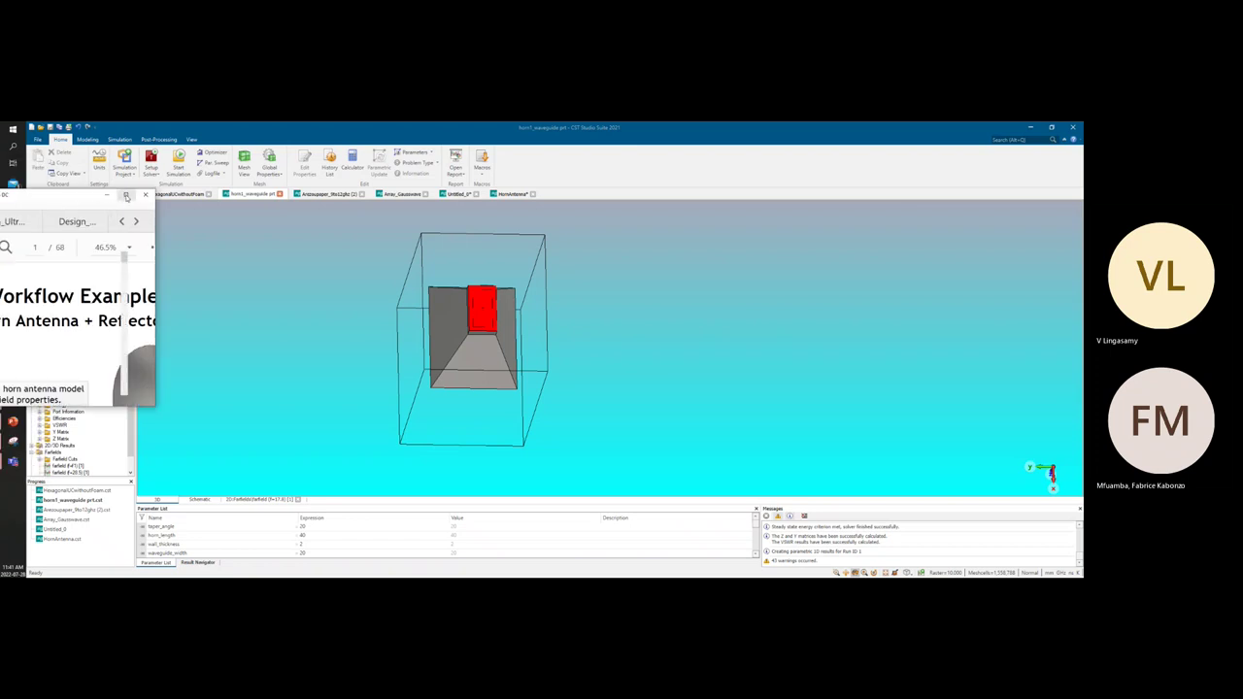
pyautogui.click(126, 196)
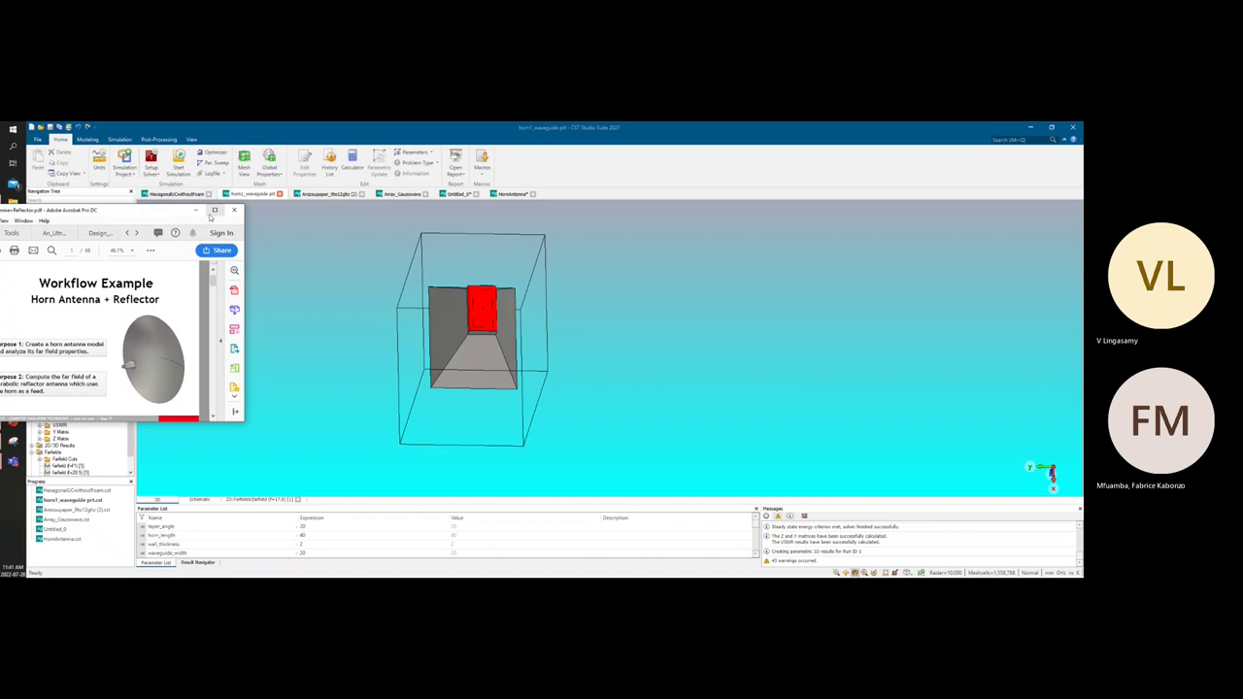
pyautogui.click(213, 211)
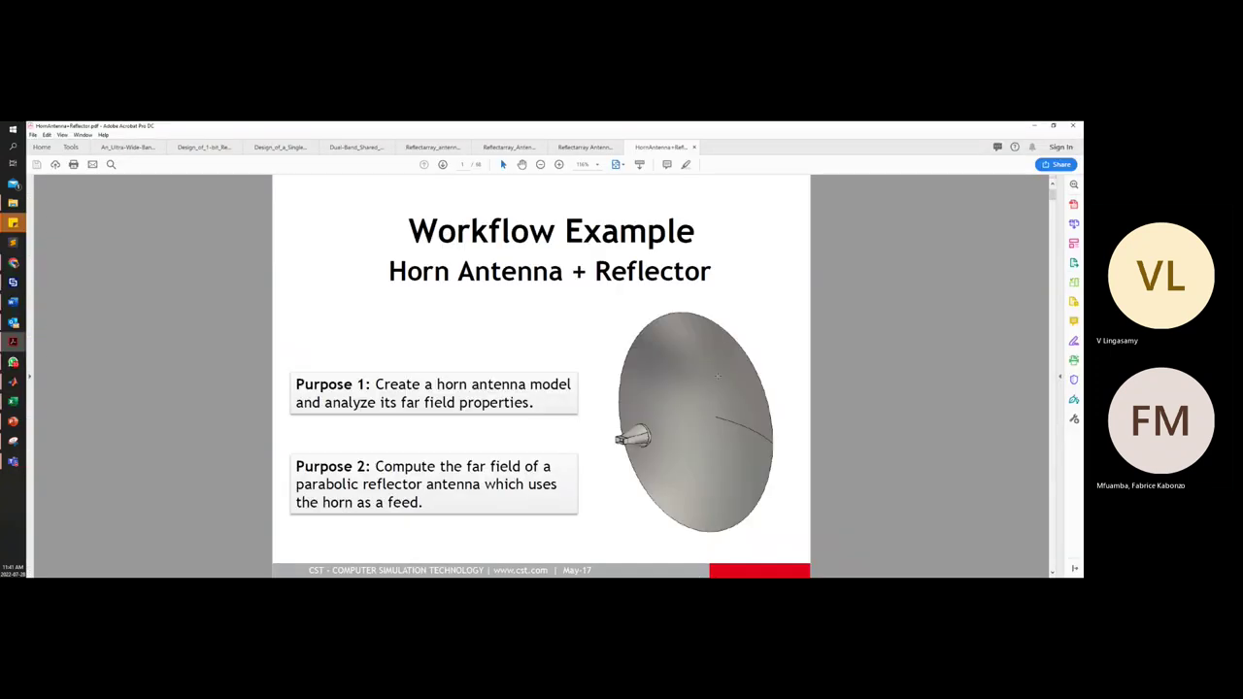
# Read through the horn and reflector workflow PDF, examining the horn dimensions, project template, port definition, boundary conditions and farfield plot pages
pyautogui.scroll(-1, 717, 376)
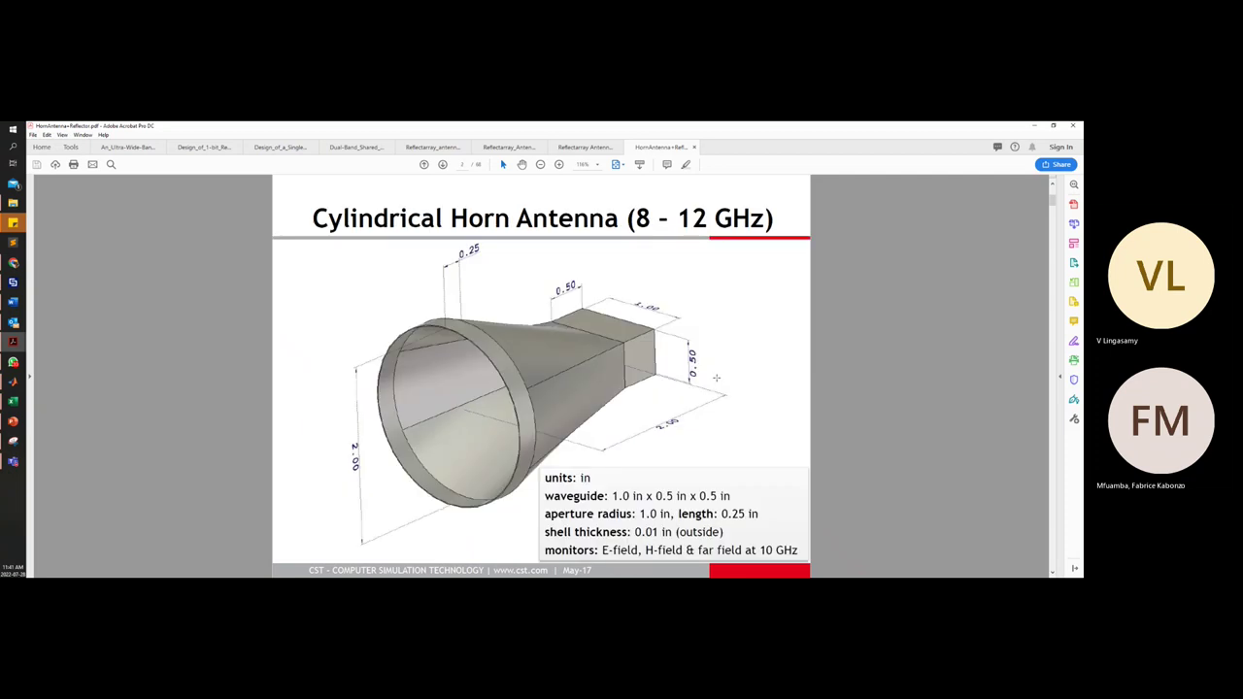
pyautogui.scroll(-1, 717, 378)
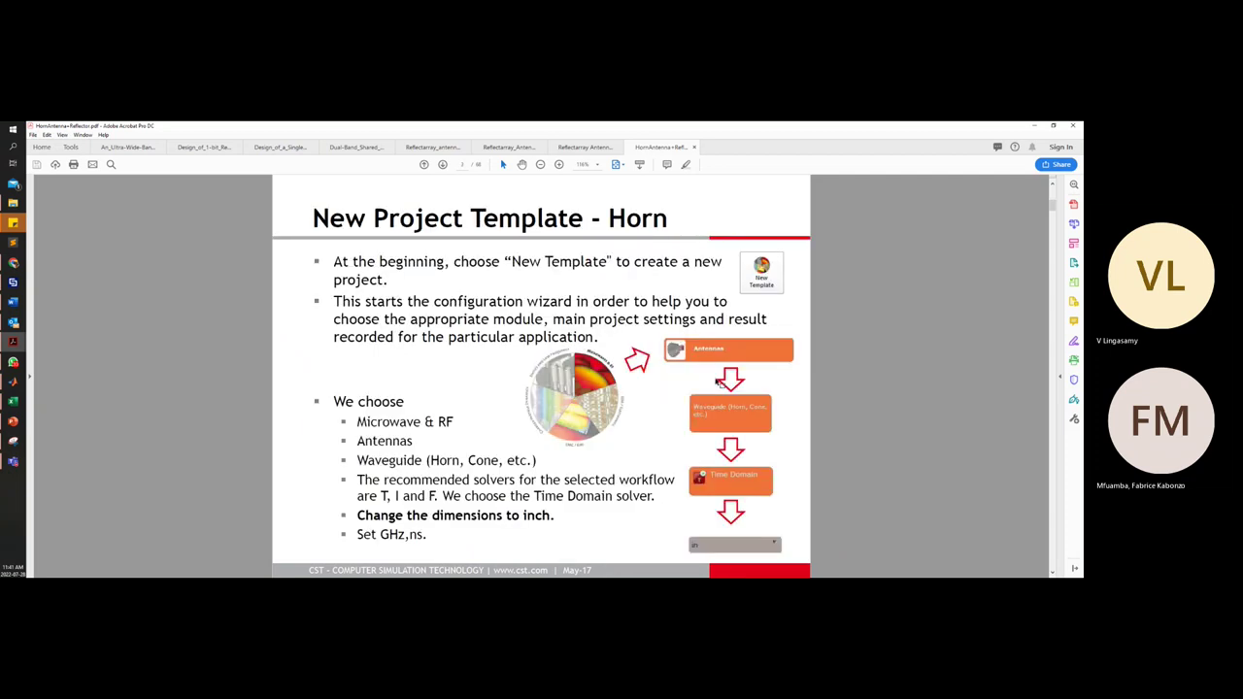
pyautogui.scroll(-1, 719, 382)
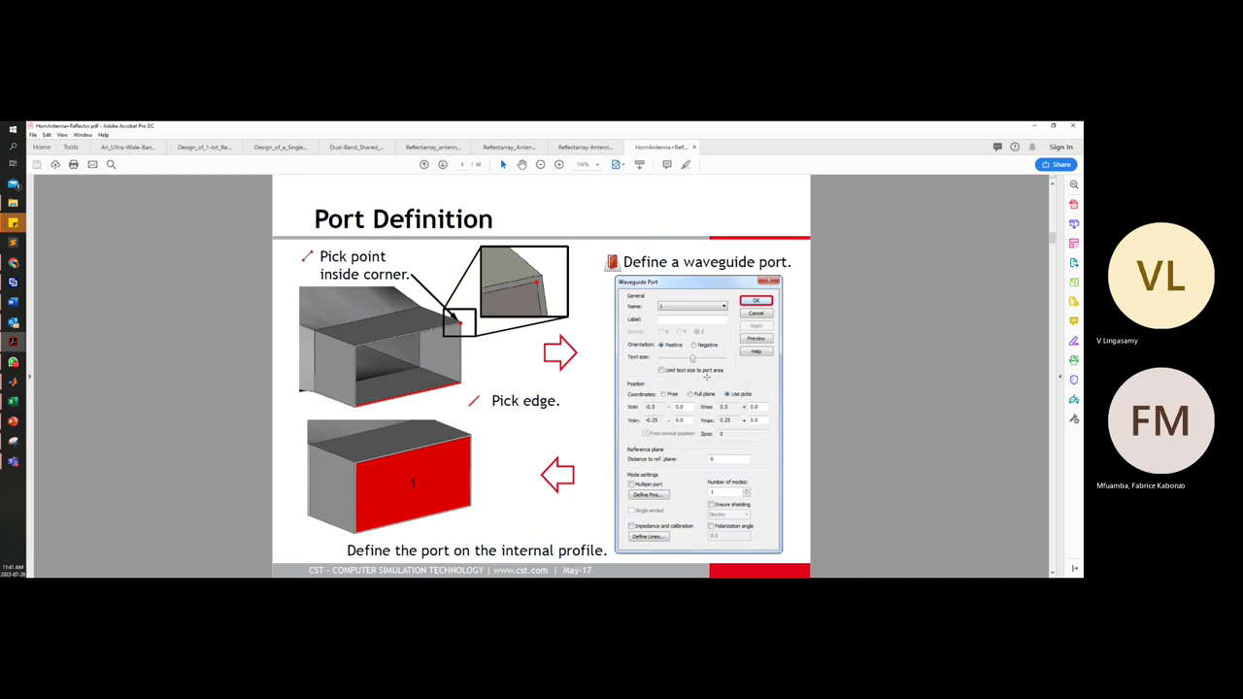
pyautogui.scroll(-1, 706, 378)
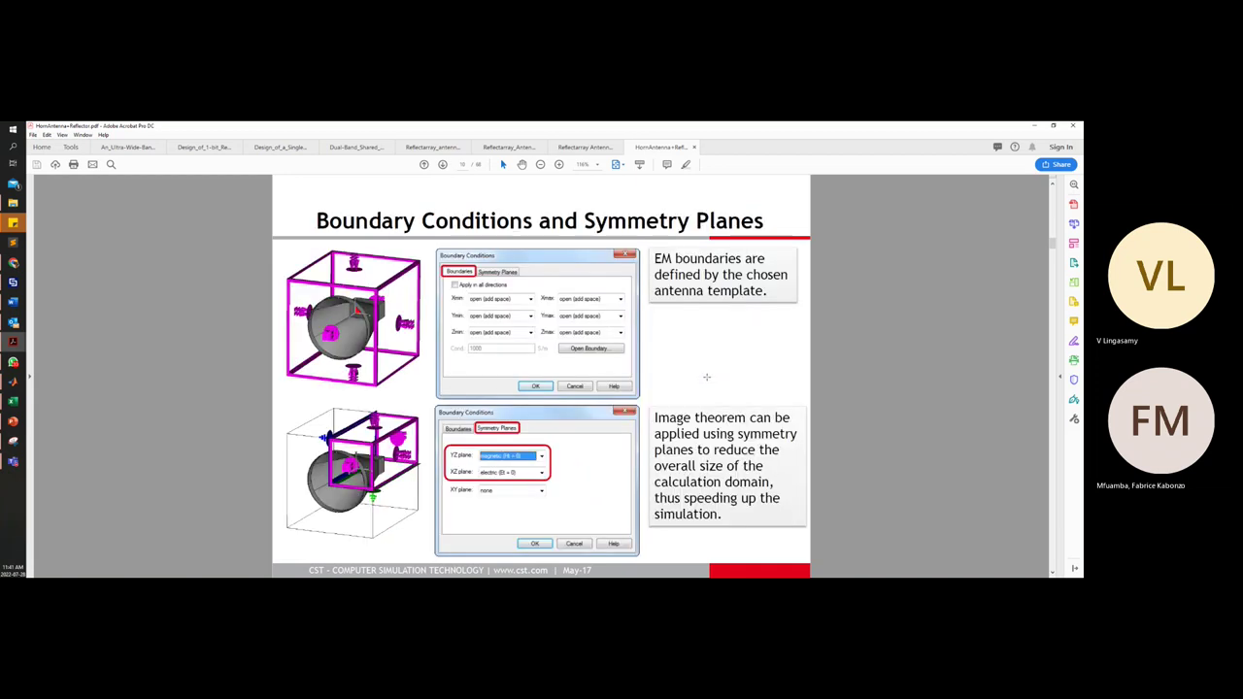
pyautogui.scroll(-3, 706, 377)
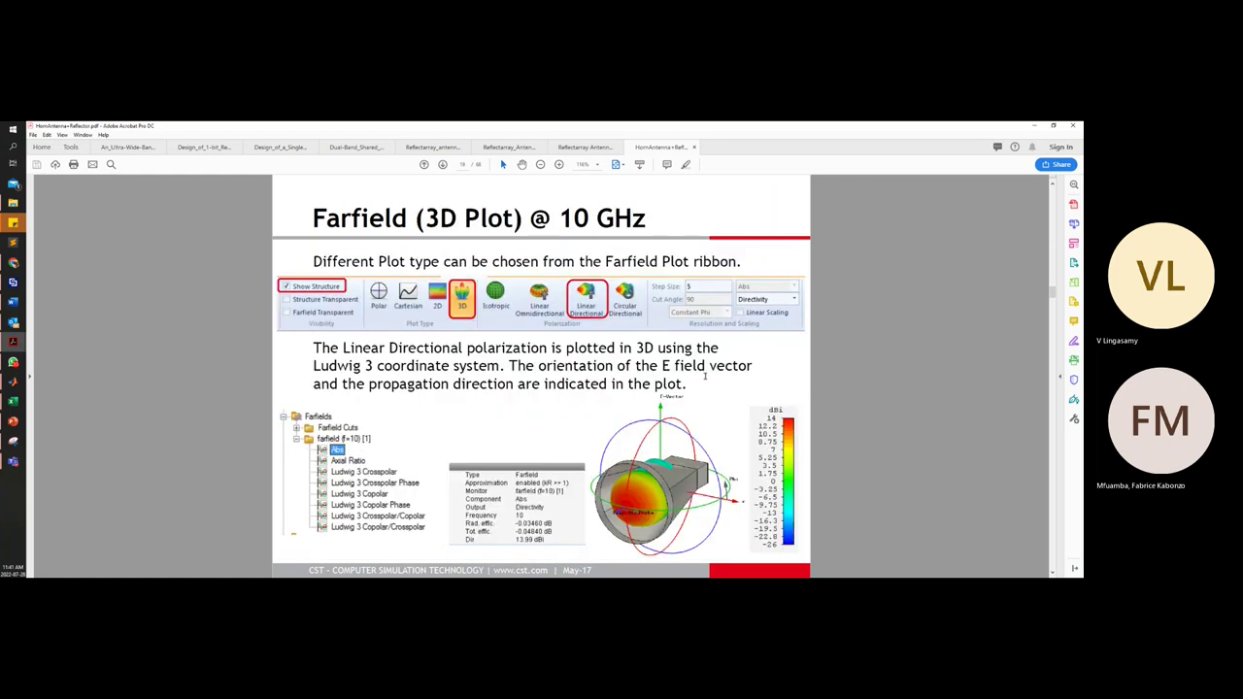
pyautogui.scroll(-1, 706, 378)
pyautogui.scroll(1, 706, 378)
pyautogui.scroll(-1, 706, 378)
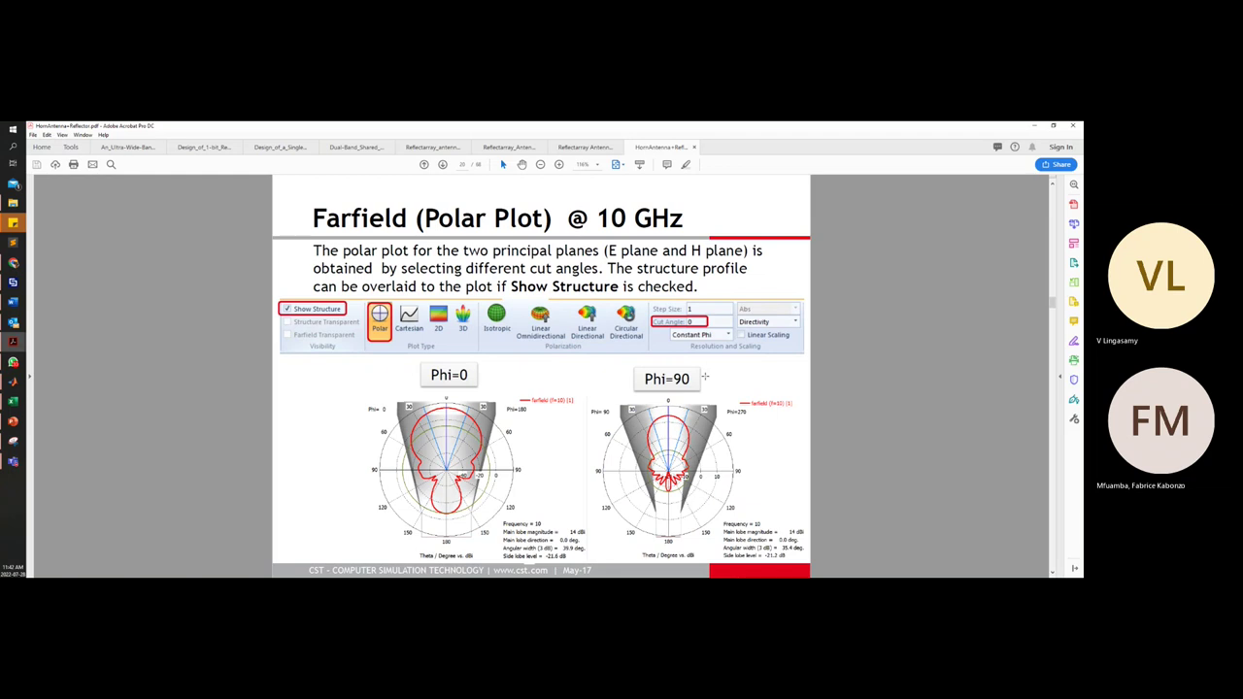
pyautogui.scroll(-1, 707, 377)
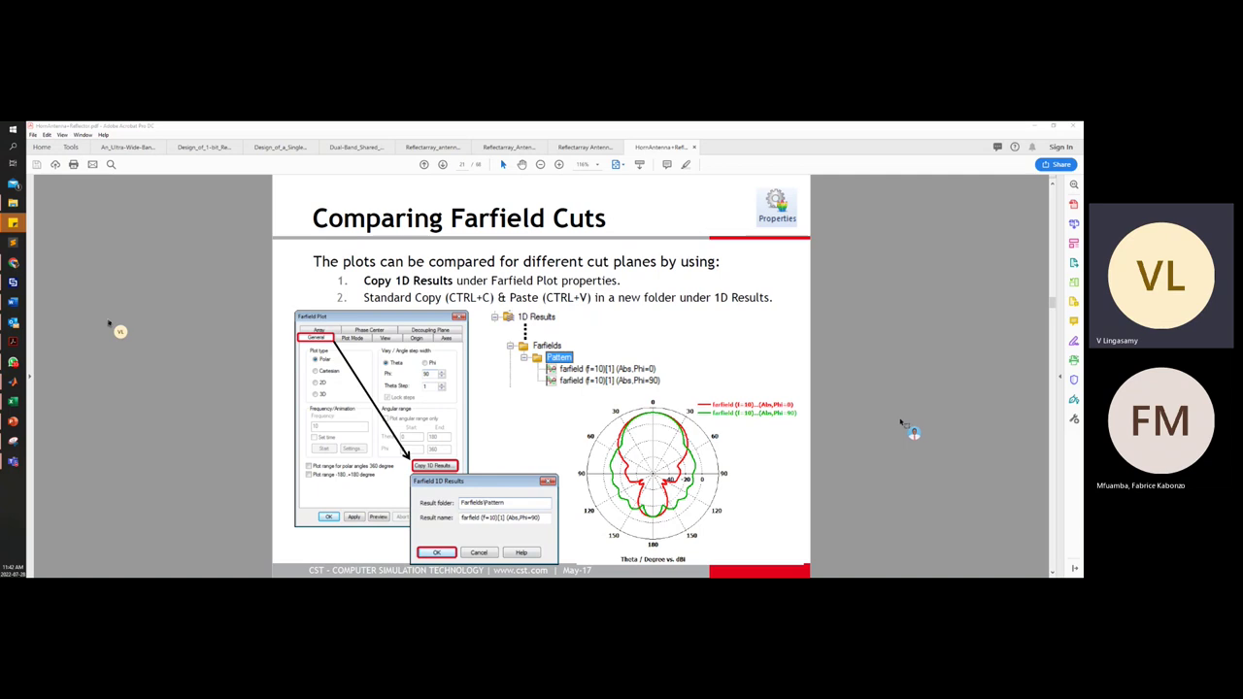
# Switch back to CST Studio Suite and save the Untitled_0 project as ArrayTasknew in the feedsources folder
pyautogui.click(1031, 125)
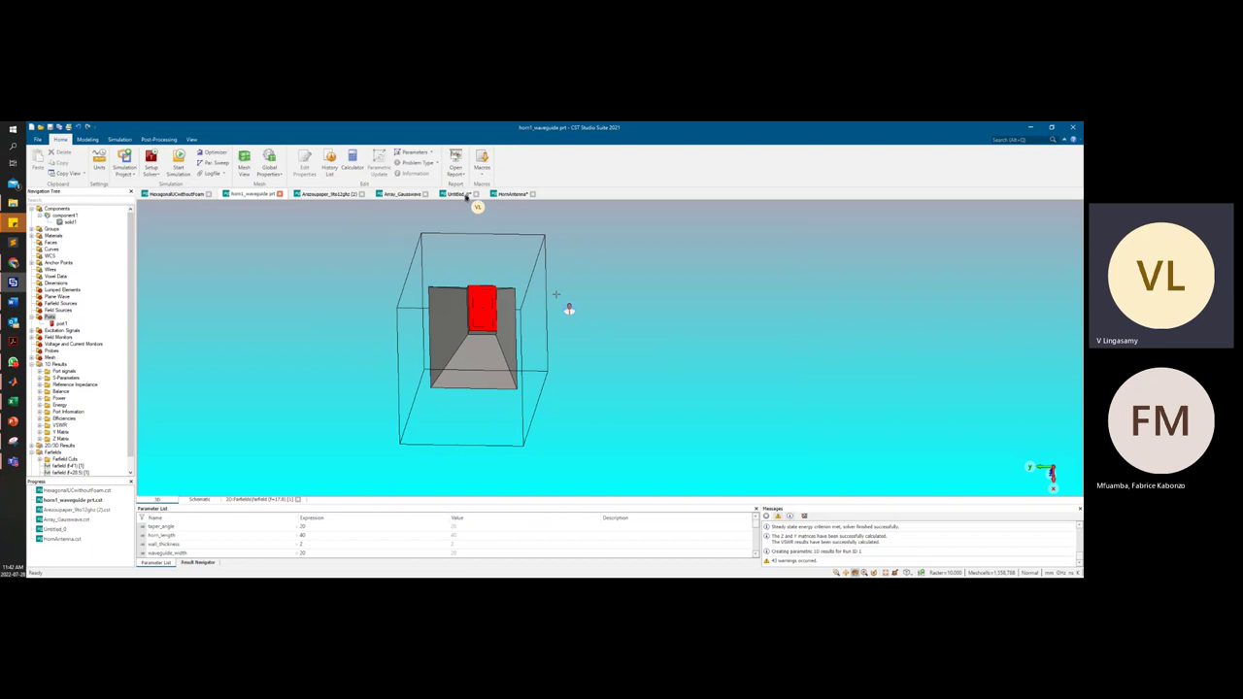
pyautogui.click(462, 194)
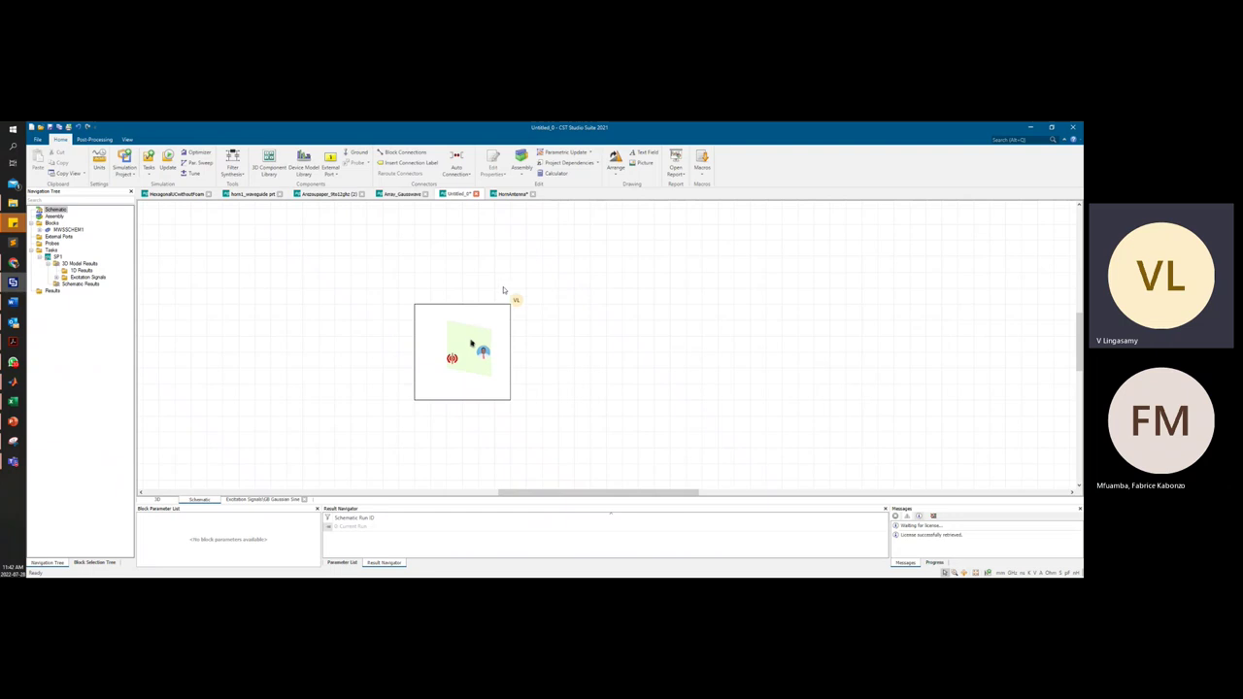
pyautogui.hotkey('ctrl', 's')
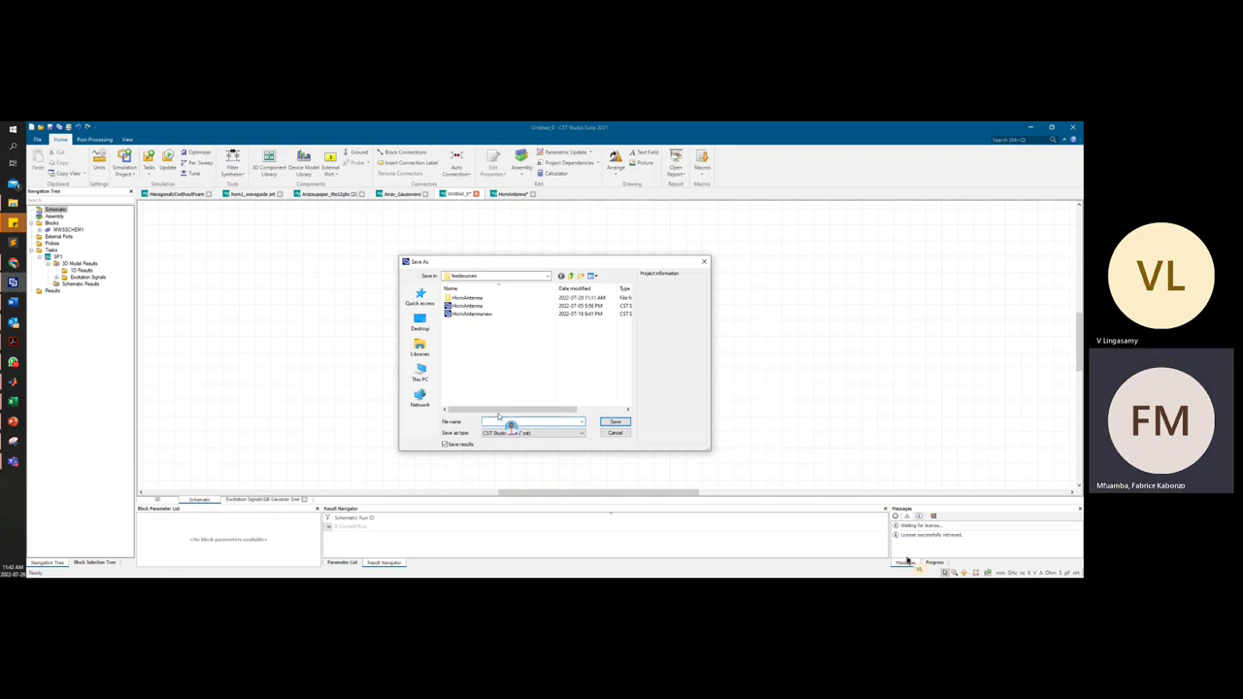
pyautogui.write('H')
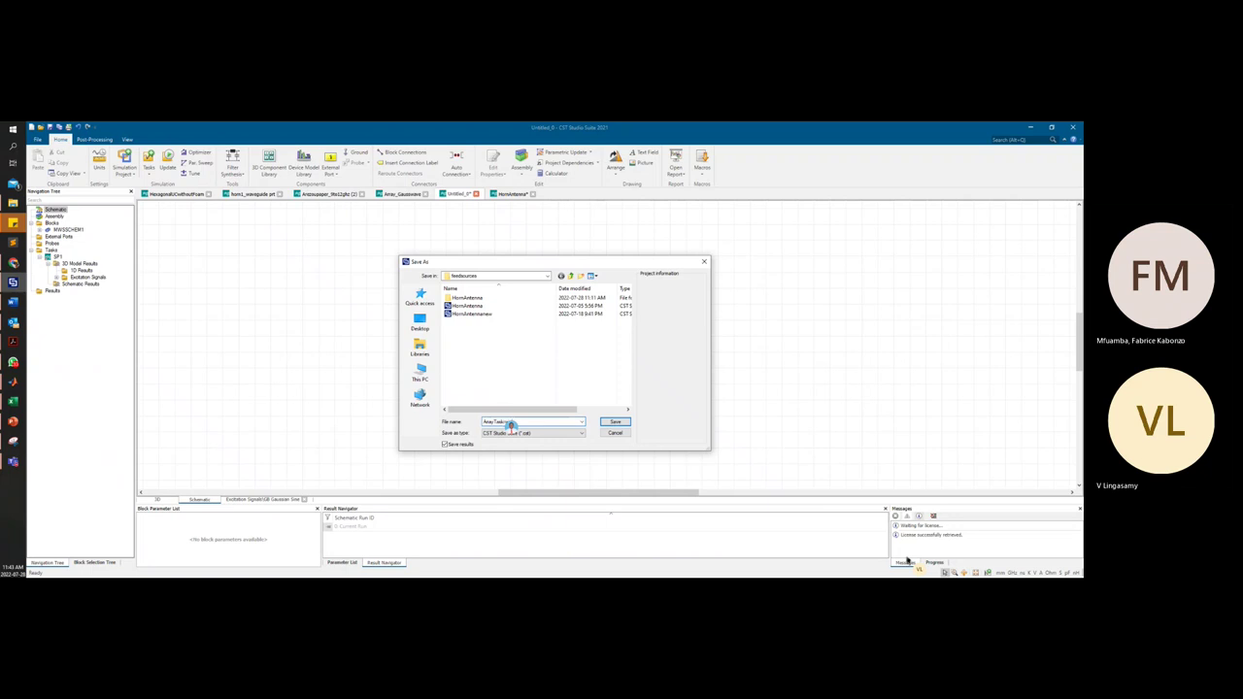
pyautogui.click(615, 424)
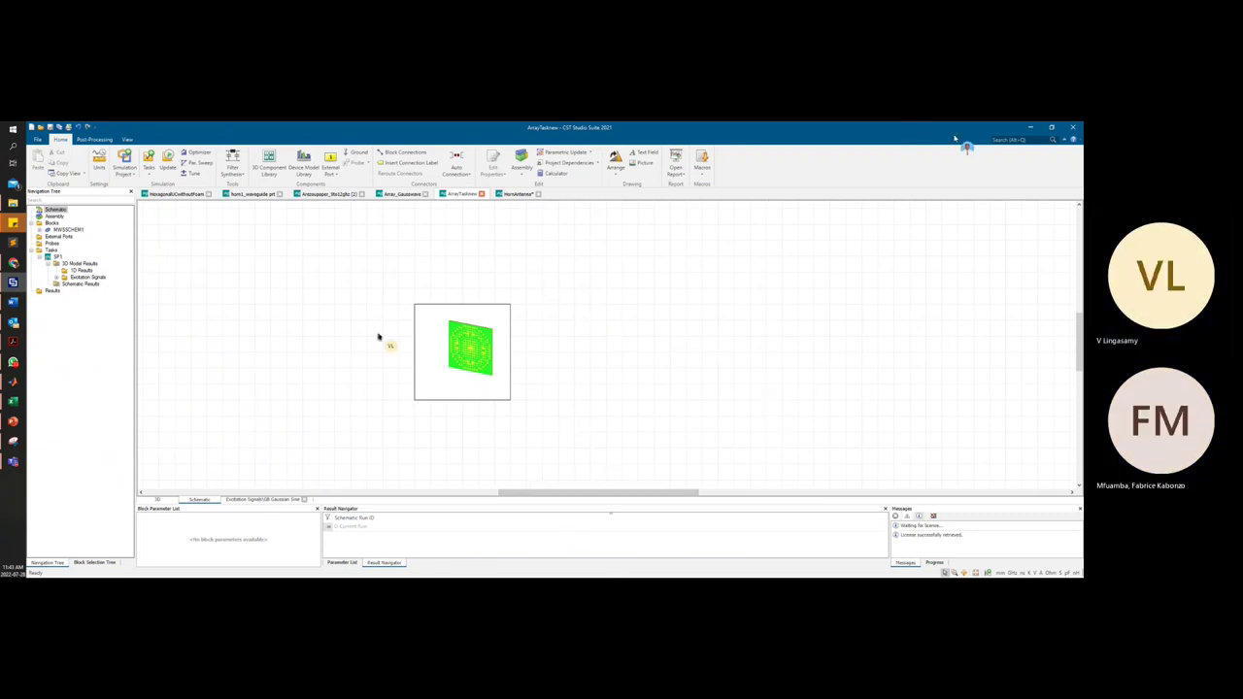
# Shrink the CST window to a floating size, close the sticky note and place the window over the workspace
pyautogui.click(1051, 127)
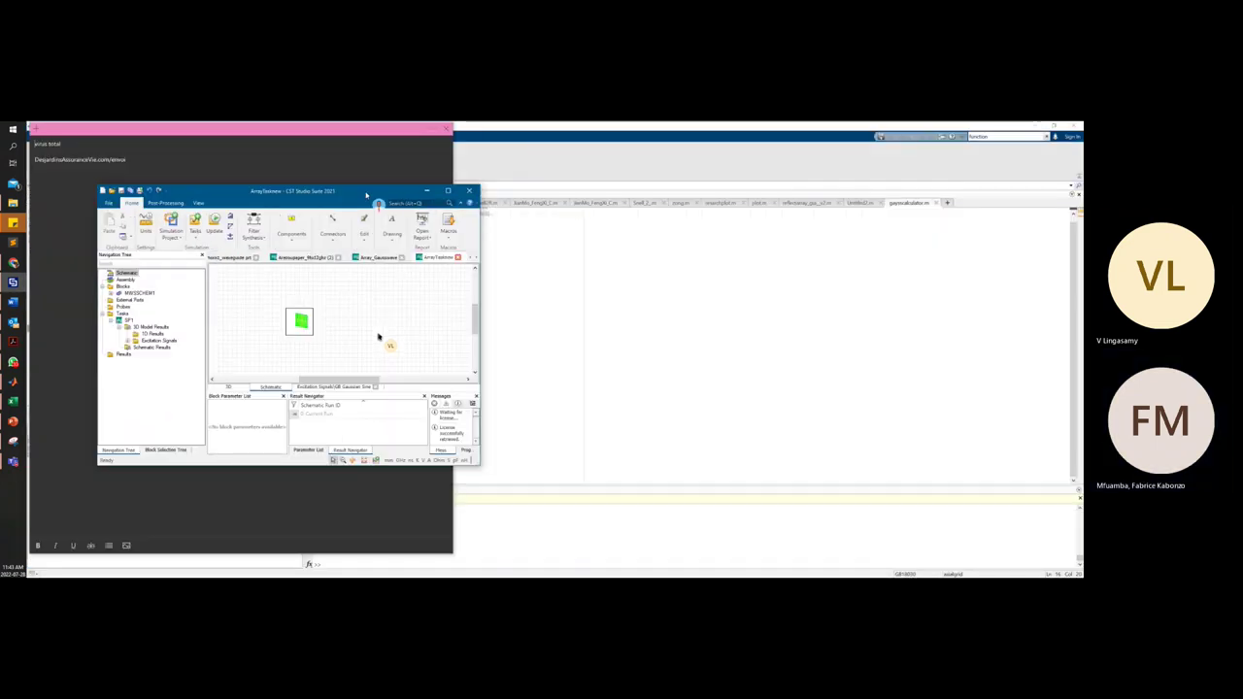
pyautogui.moveTo(367, 195); pyautogui.dragTo(682, 226)
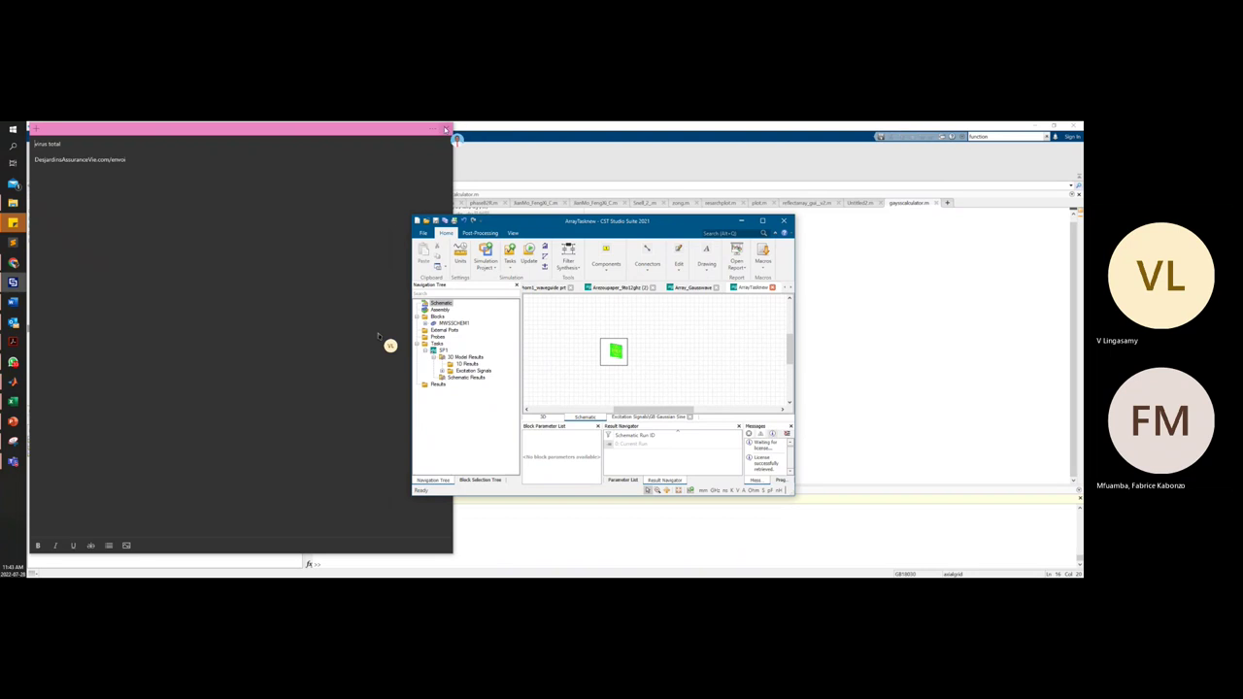
pyautogui.click(446, 129)
pyautogui.moveTo(545, 229); pyautogui.dragTo(445, 198)
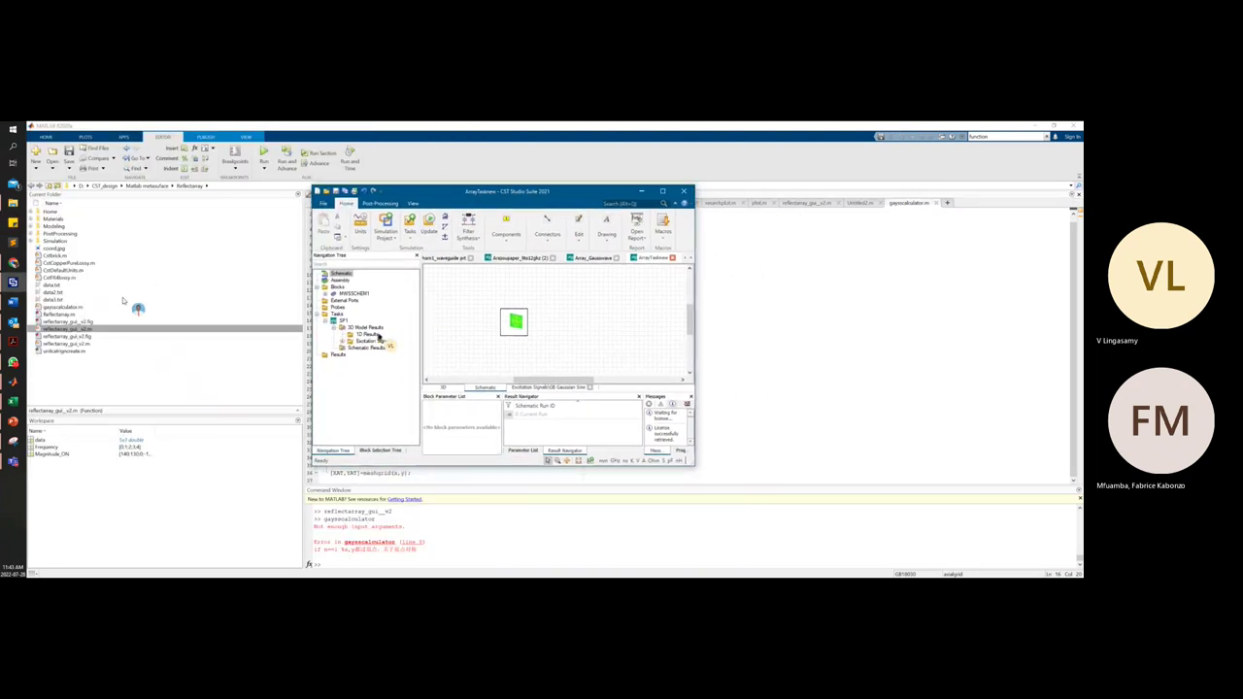
# Switch to File Explorer and open the feedsources folder under CST_design, HOMEwork, Desktop
pyautogui.click(12, 203)
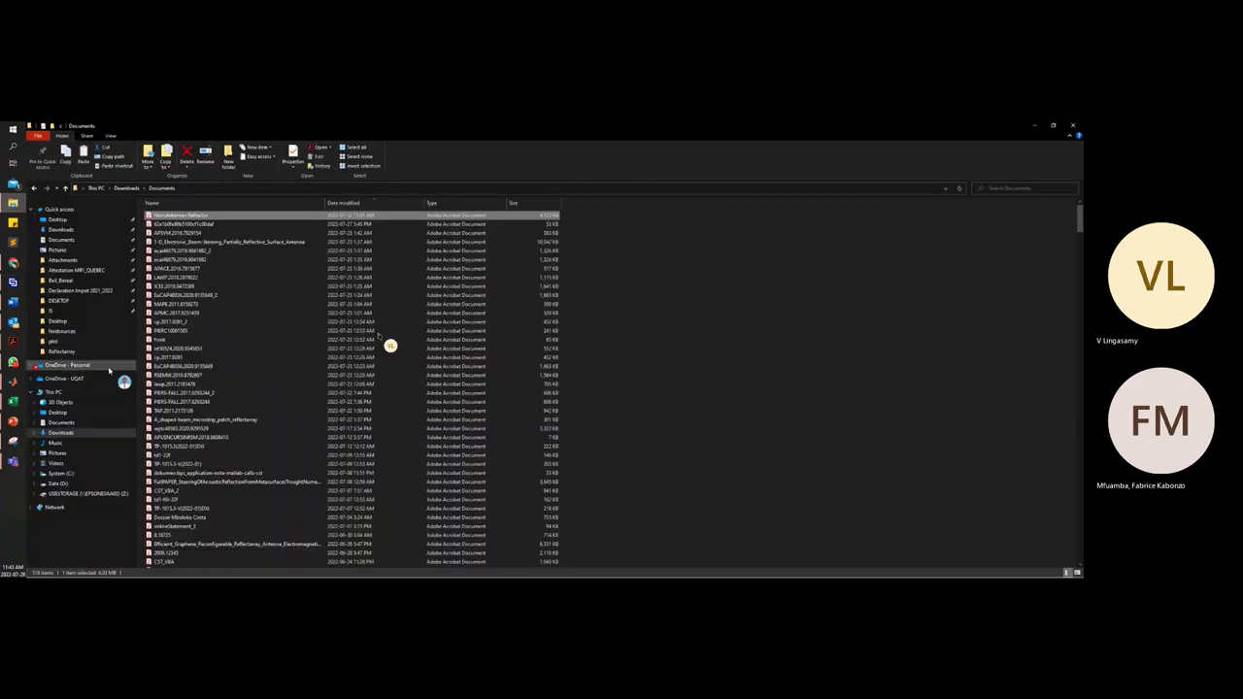
pyautogui.click(93, 354)
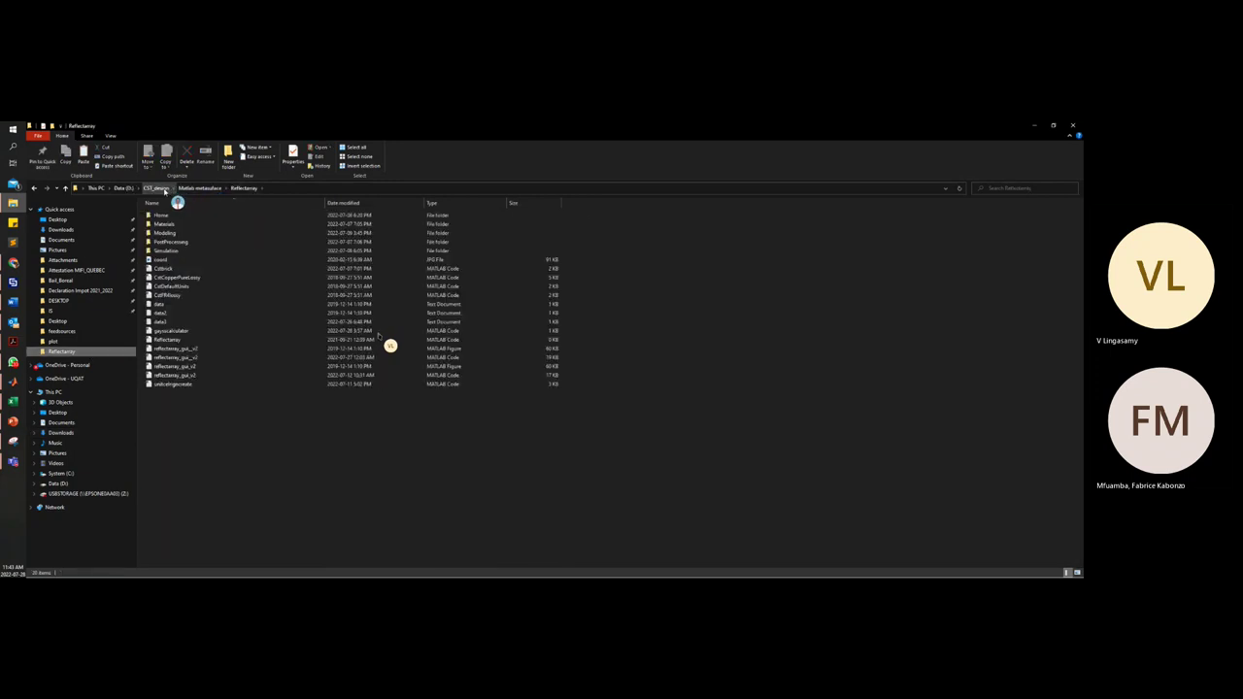
pyautogui.click(163, 189)
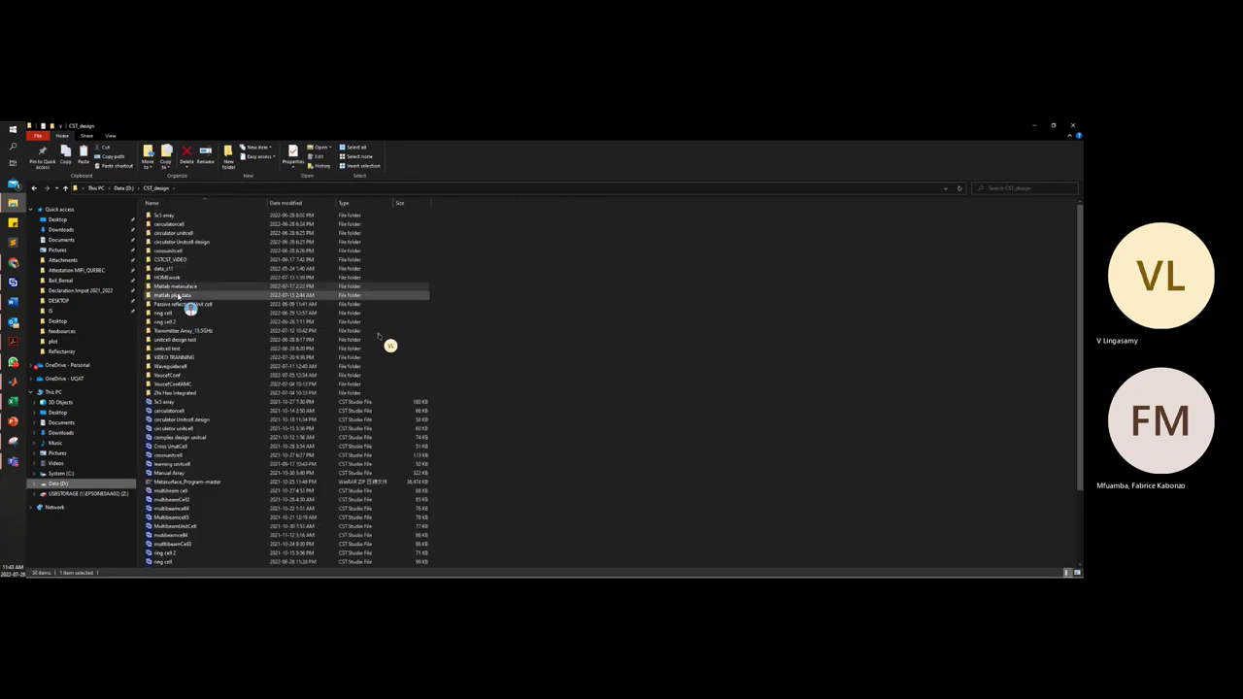
pyautogui.doubleClick(180, 278)
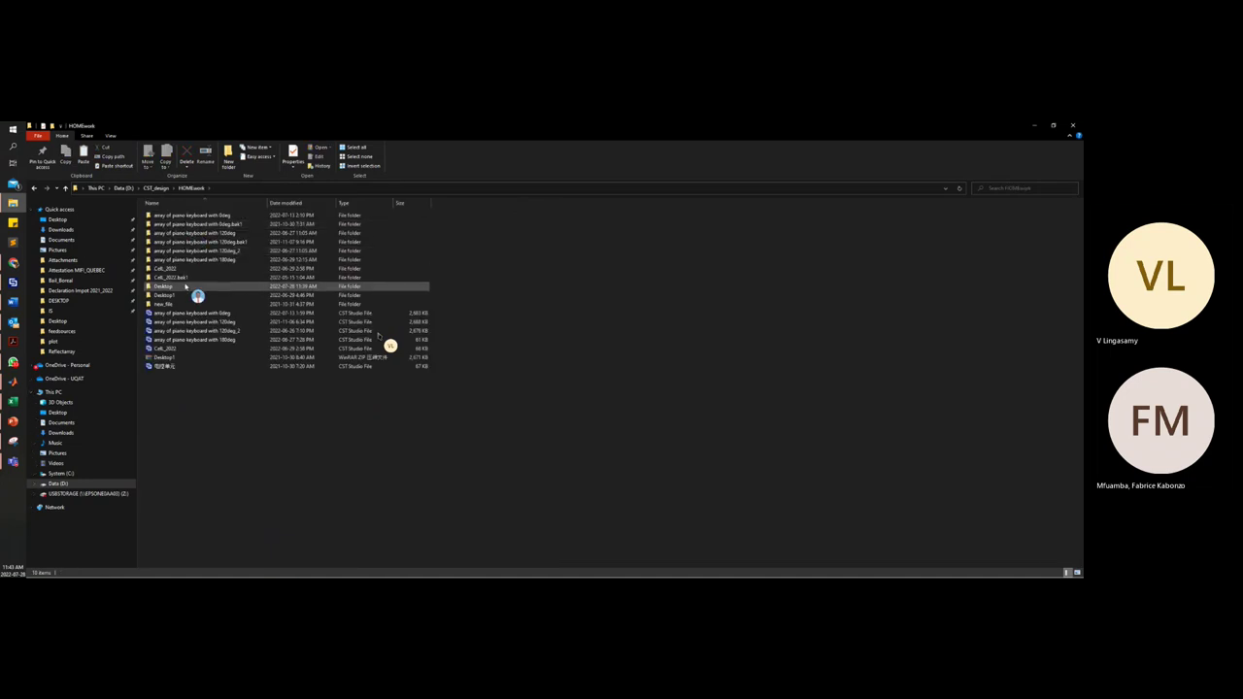
pyautogui.doubleClick(186, 286)
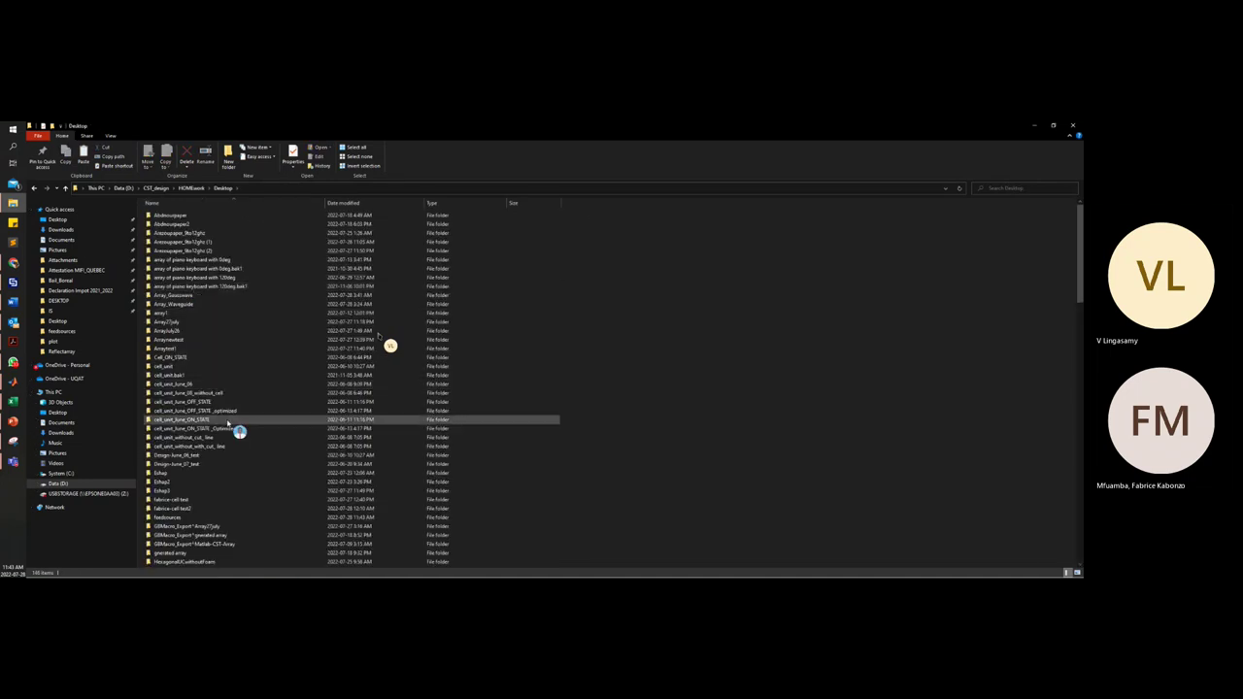
pyautogui.scroll(-12, 238, 447)
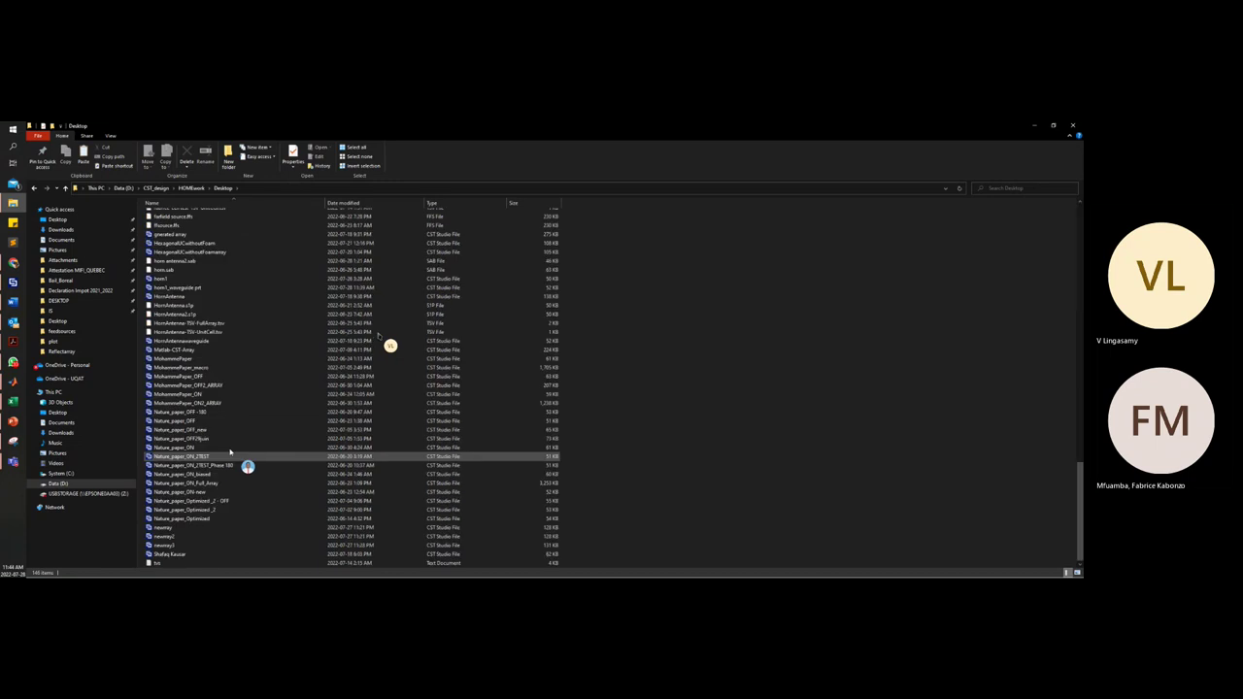
pyautogui.scroll(15, 220, 350)
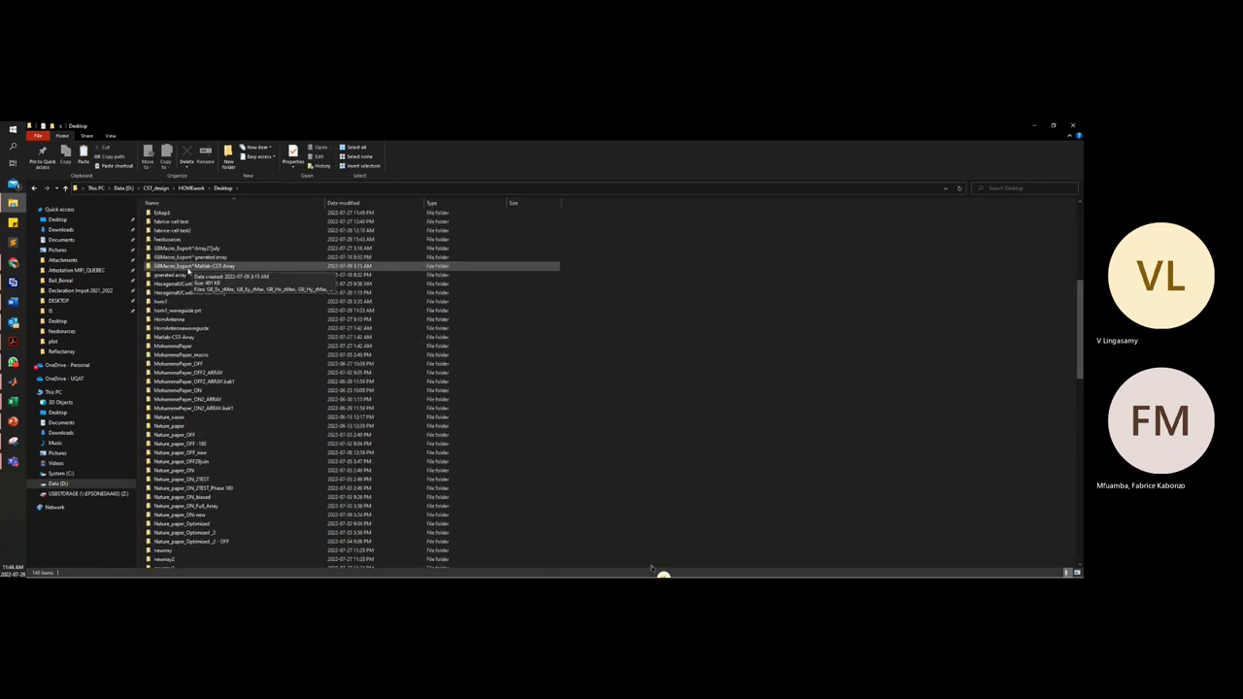
pyautogui.doubleClick(192, 241)
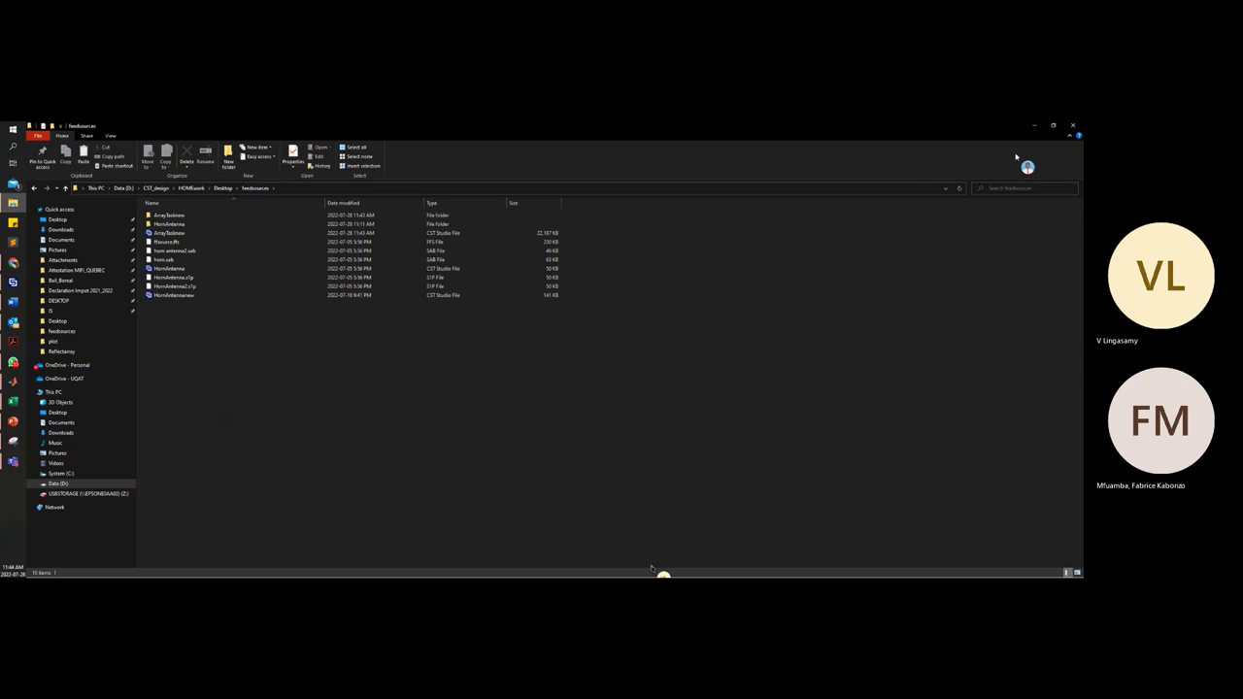
# Shrink the feedsources folder window and arrange it beside the CST window
pyautogui.click(1053, 126)
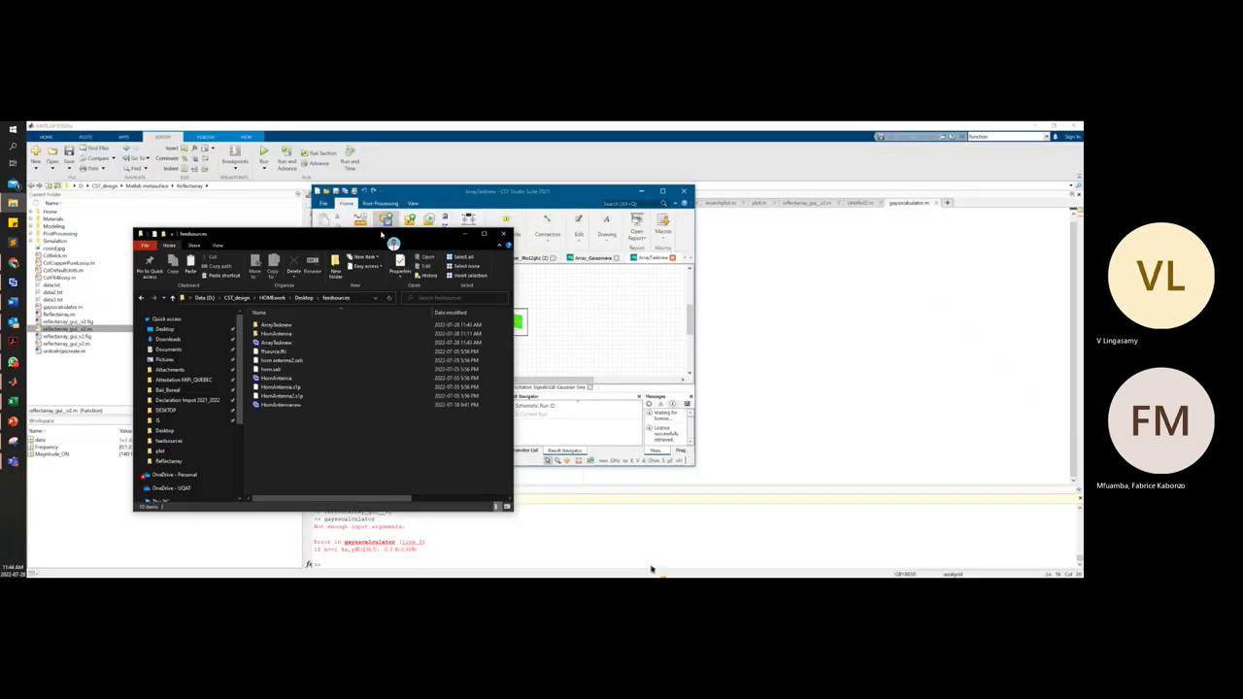
pyautogui.moveTo(387, 235); pyautogui.dragTo(333, 198)
pyautogui.moveTo(583, 193); pyautogui.dragTo(677, 198)
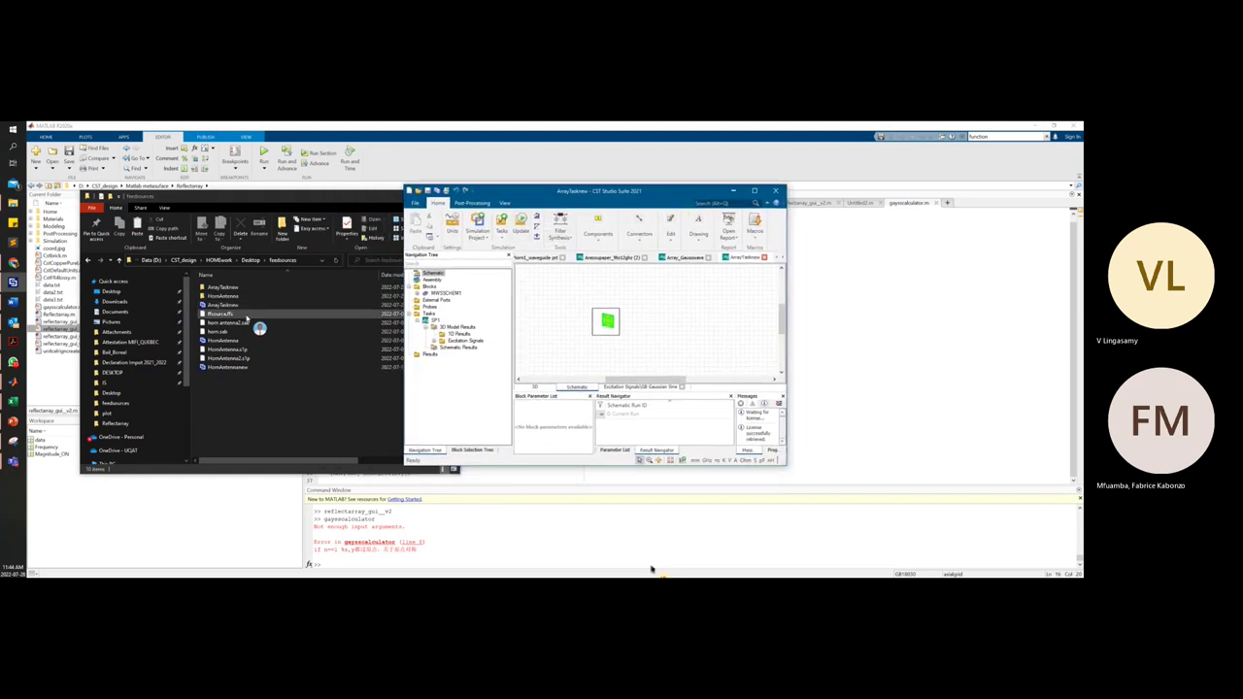
pyautogui.moveTo(256, 322); pyautogui.dragTo(561, 342)
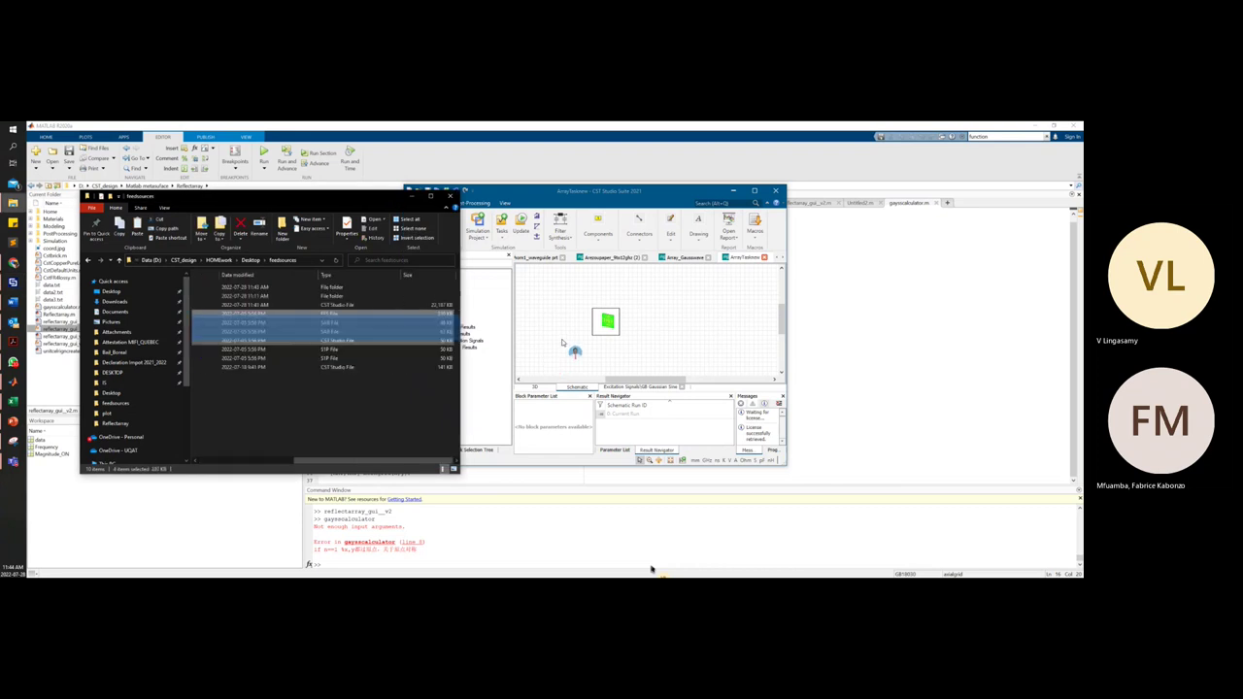
pyautogui.click(355, 418)
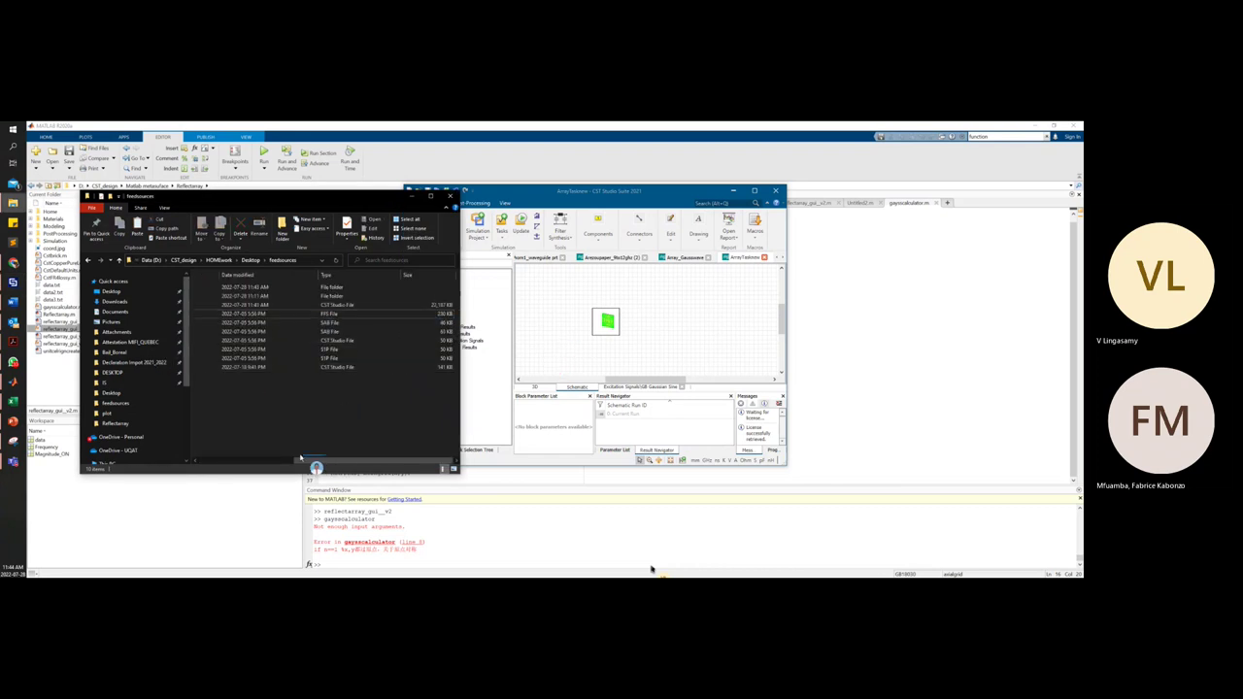
pyautogui.moveTo(300, 457); pyautogui.dragTo(186, 463)
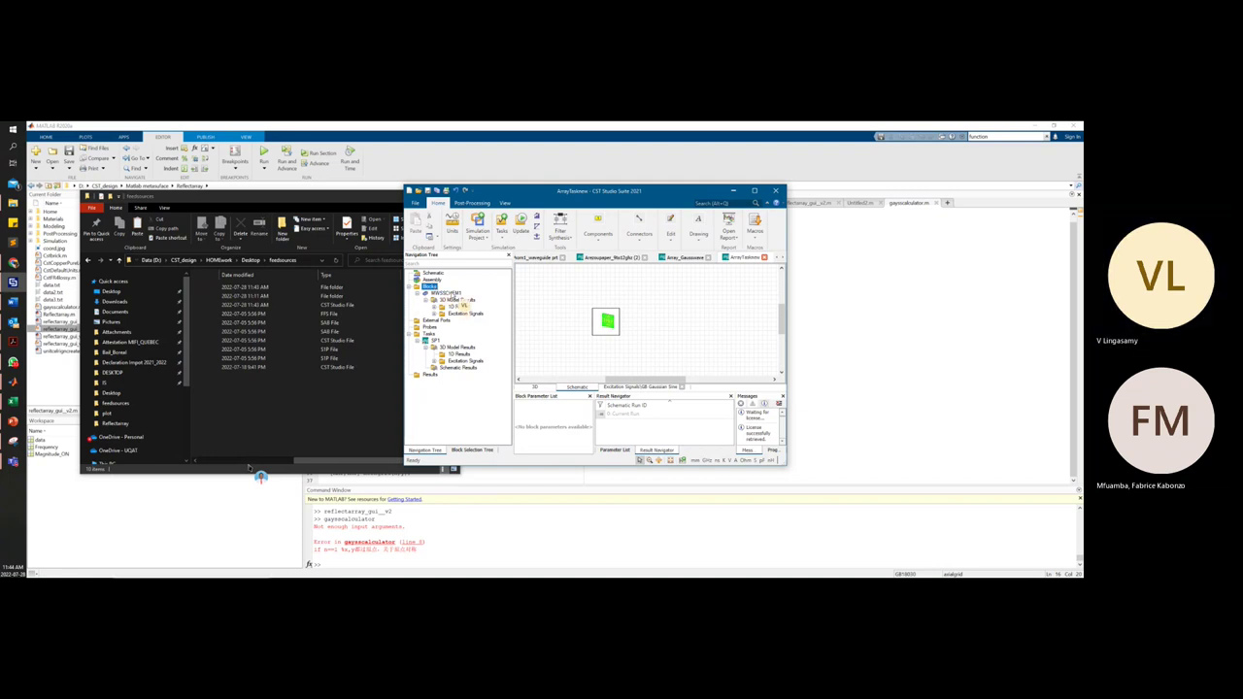
pyautogui.click(447, 292)
pyautogui.click(429, 286)
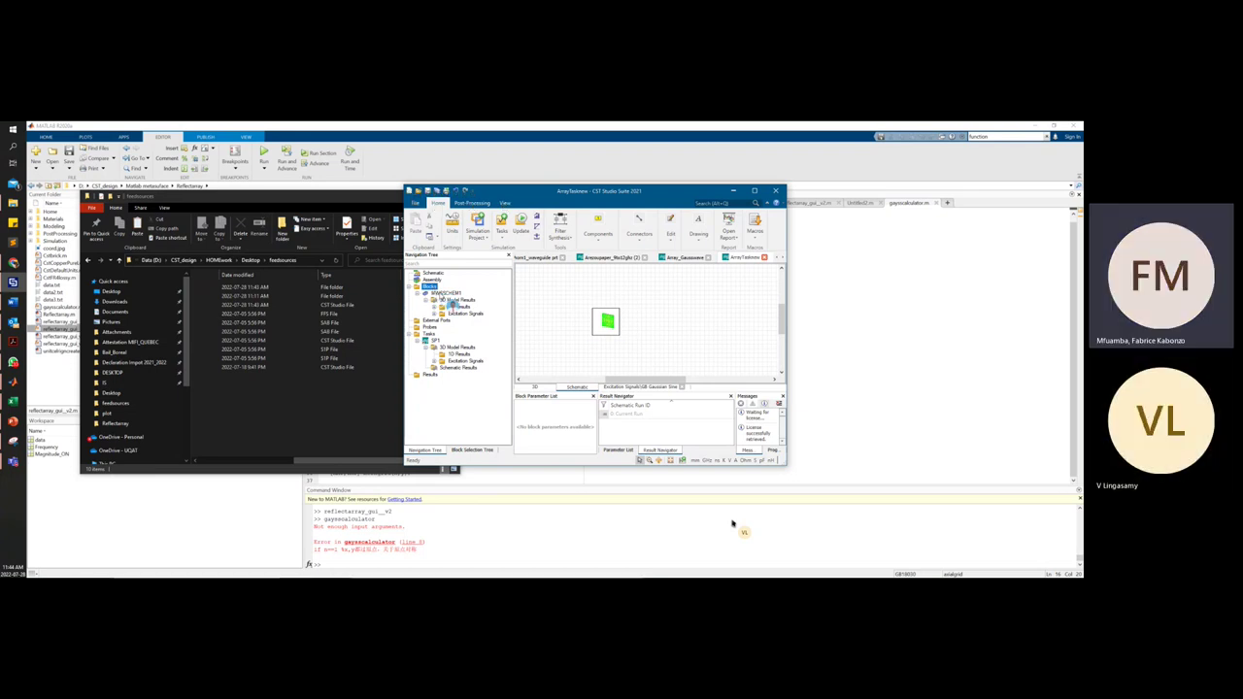
pyautogui.rightClick(436, 294)
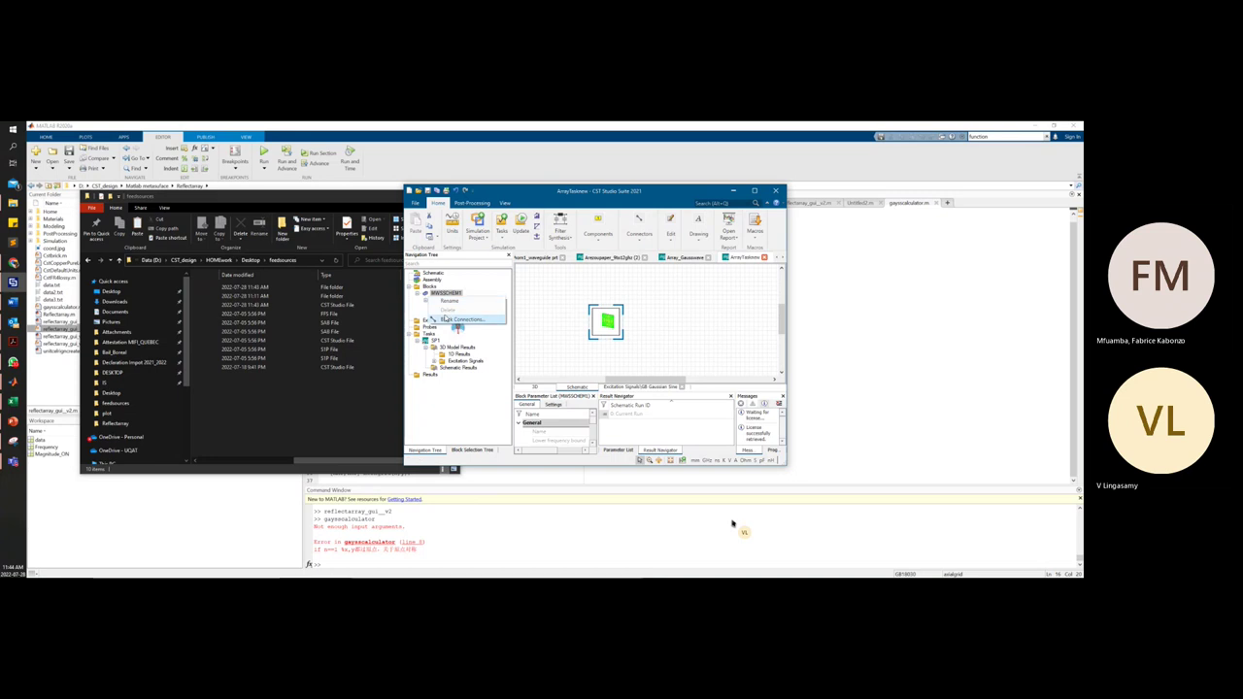
pyautogui.click(425, 320)
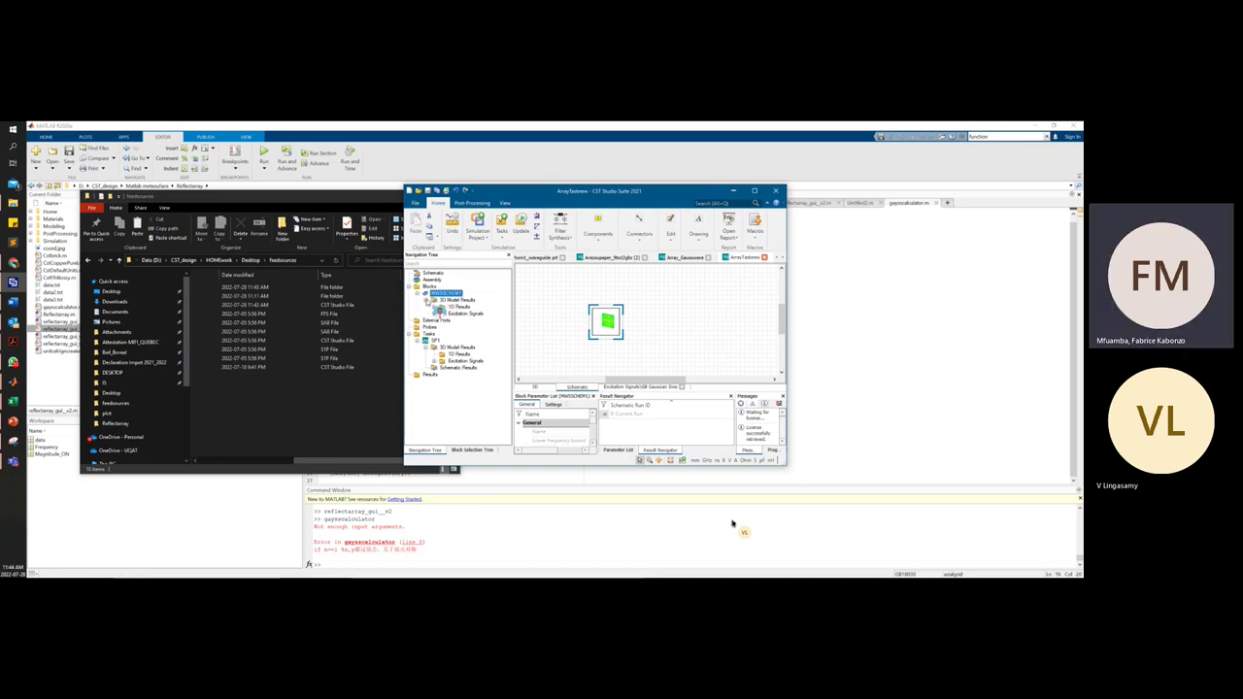
pyautogui.click(428, 288)
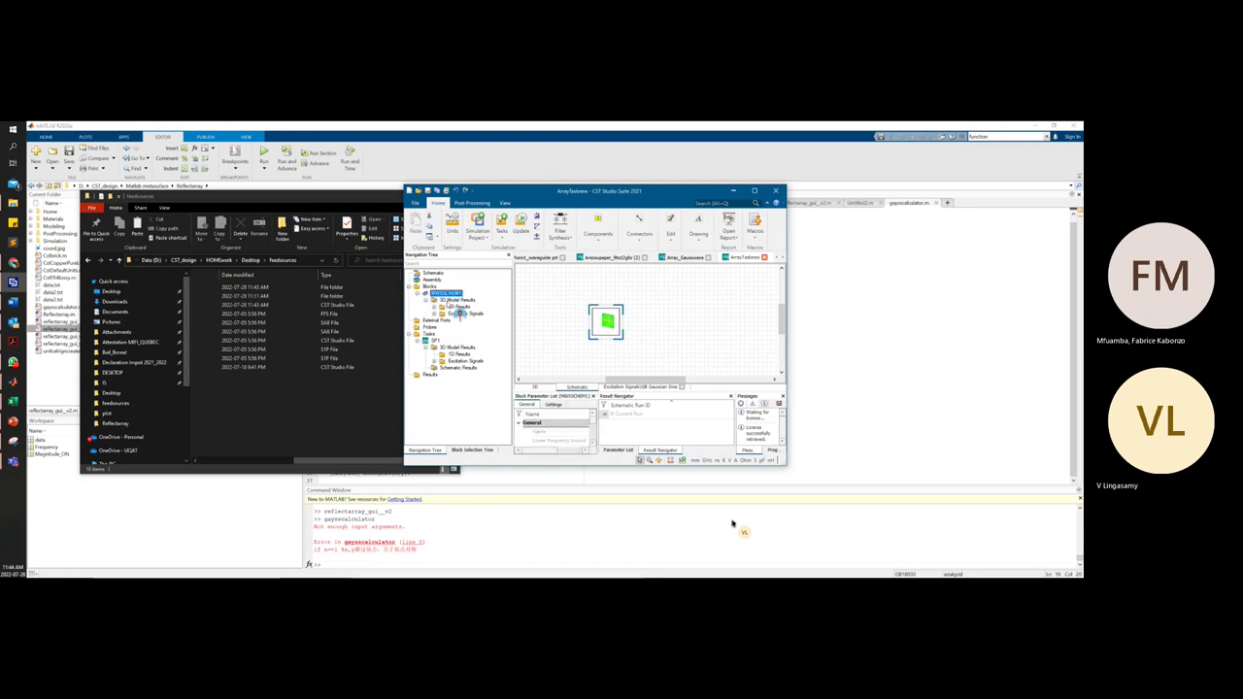
# Add the ffsource.ffs file from the feedsources folder to the ArrayTasknew schematic as a block and maximize the CST window
pyautogui.doubleClick(445, 292)
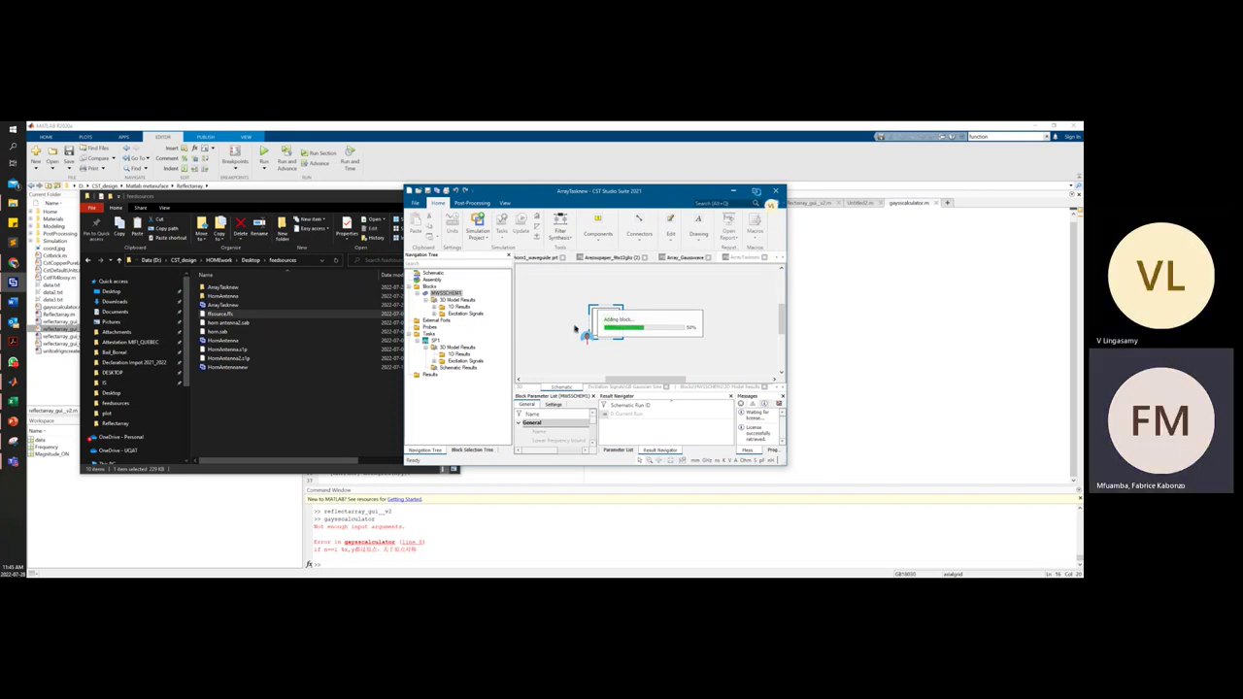
pyautogui.click(754, 191)
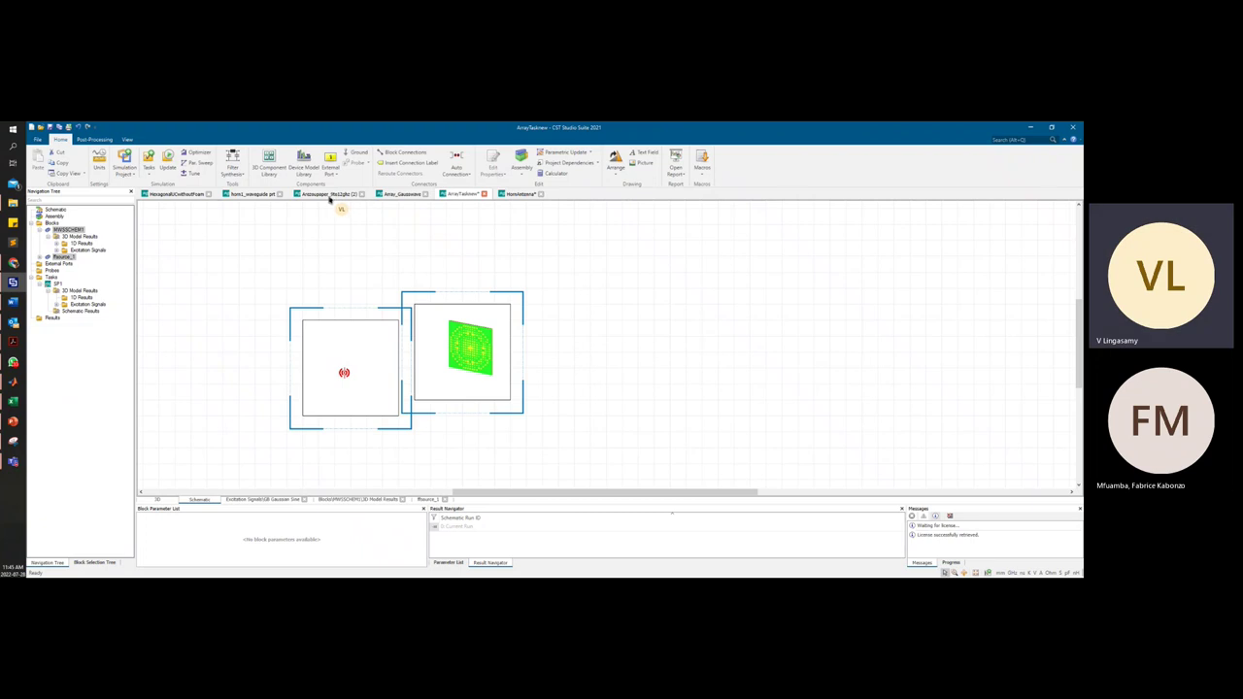
# Reposition both schematic blocks together and move the array block MWSSCHEM1 farther away from the far-field source block
pyautogui.moveTo(393, 403); pyautogui.dragTo(295, 345)
pyautogui.click(481, 336)
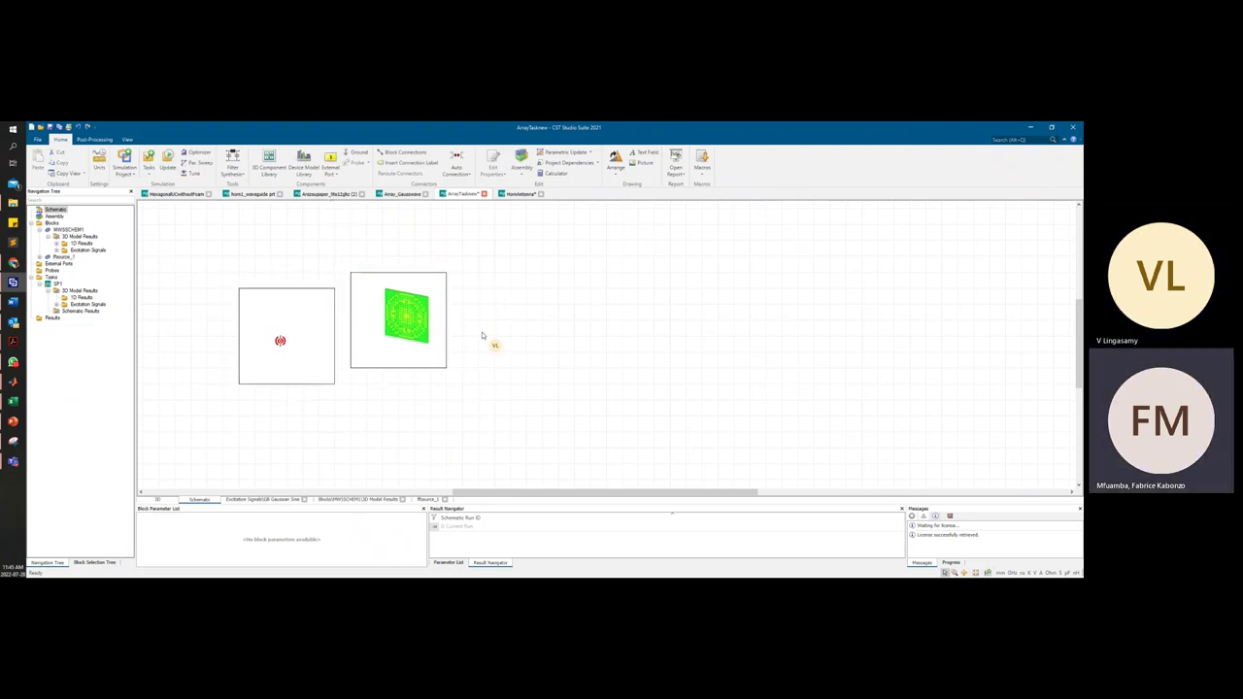
pyautogui.click(425, 332)
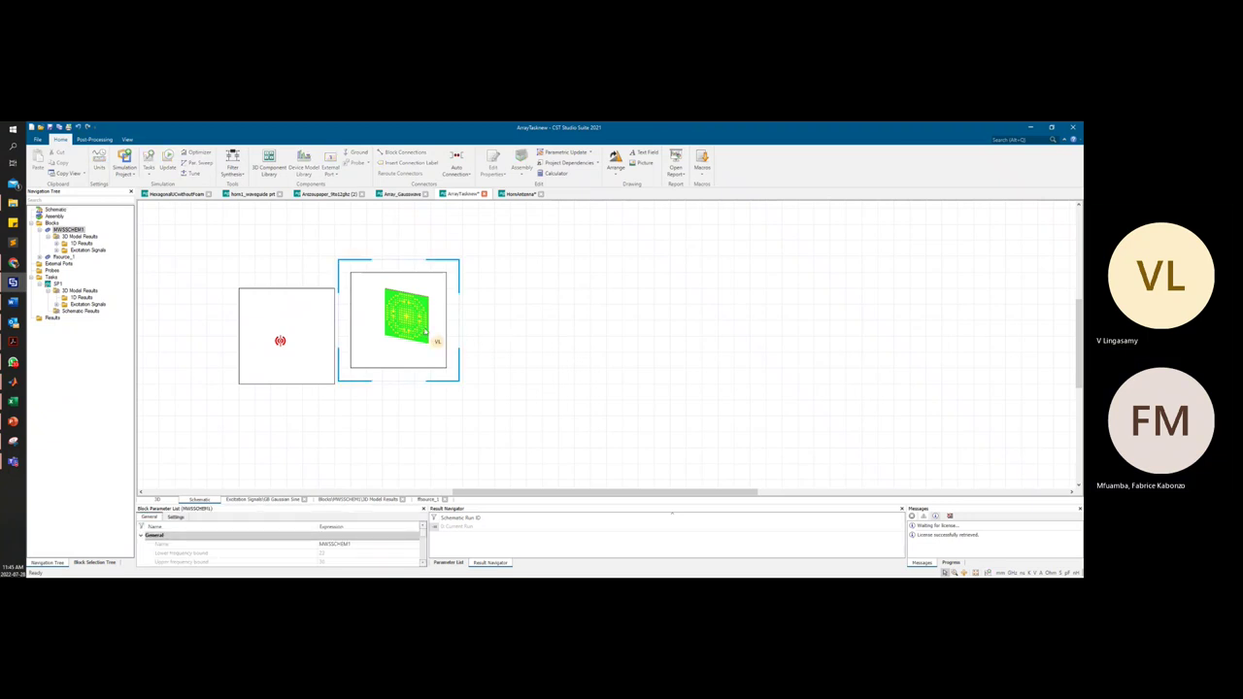
pyautogui.moveTo(424, 332); pyautogui.dragTo(579, 327)
pyautogui.click(580, 328)
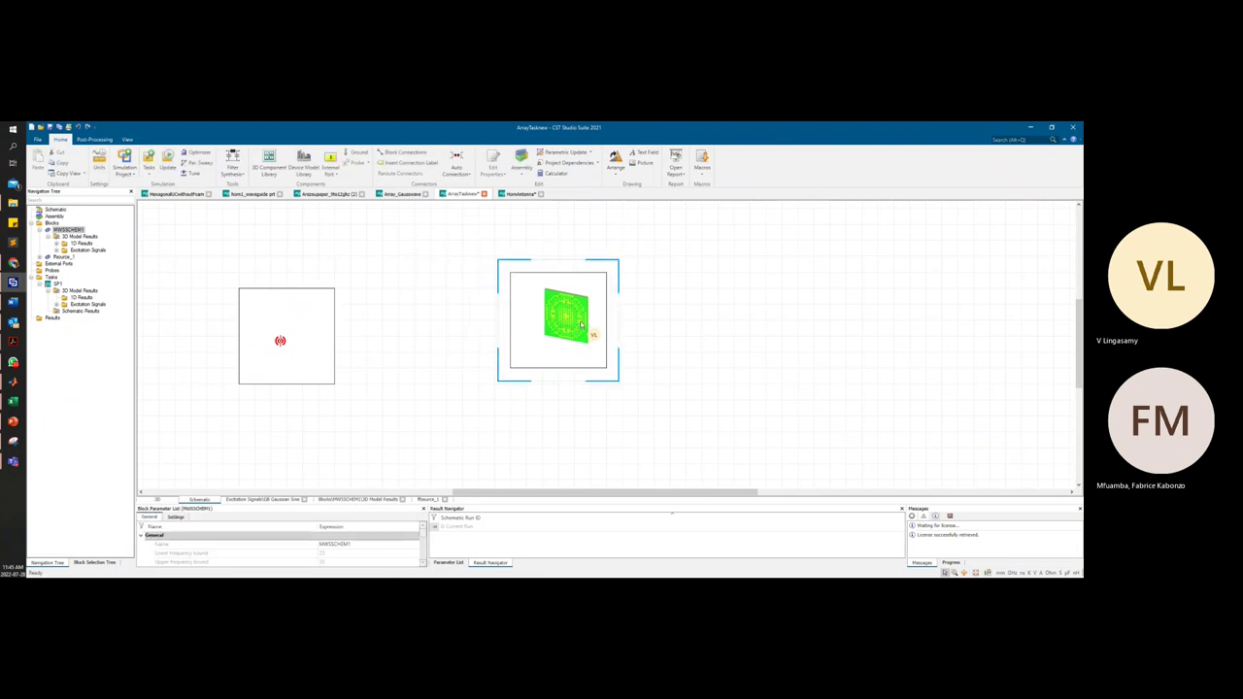
pyautogui.click(667, 333)
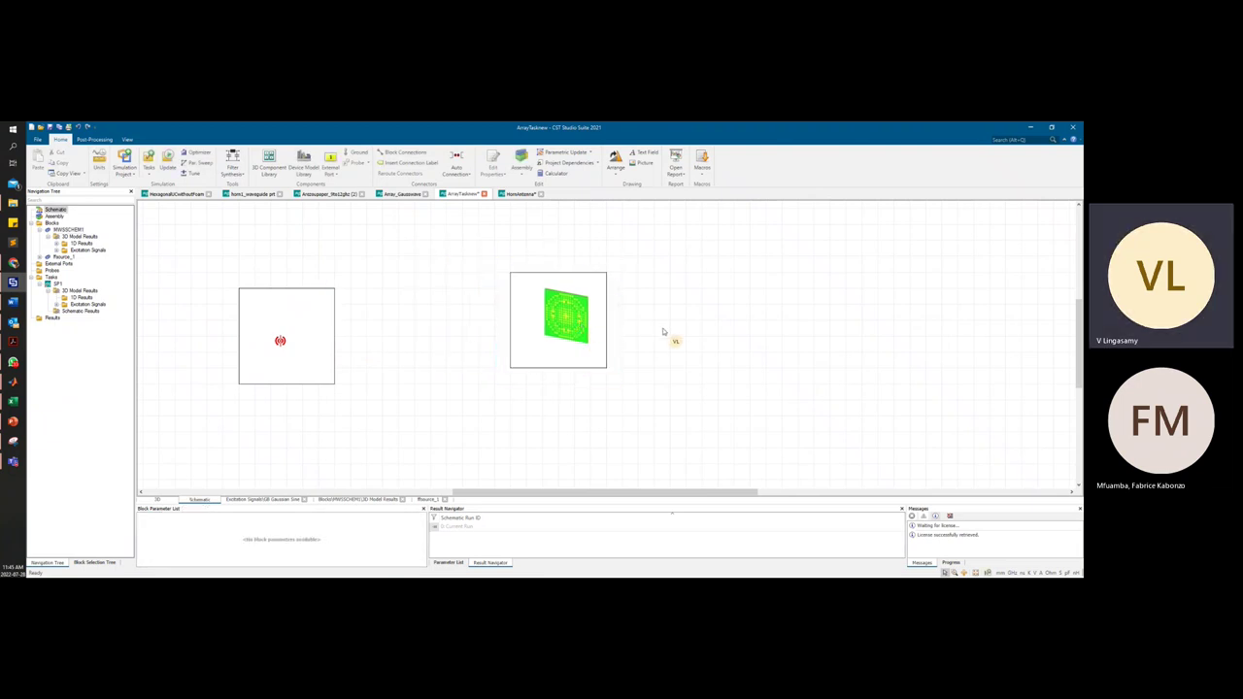
# Check the Assembly default view options and switch to the HornAntenna+Reflector.pdf document in Adobe Acrobat
pyautogui.click(527, 174)
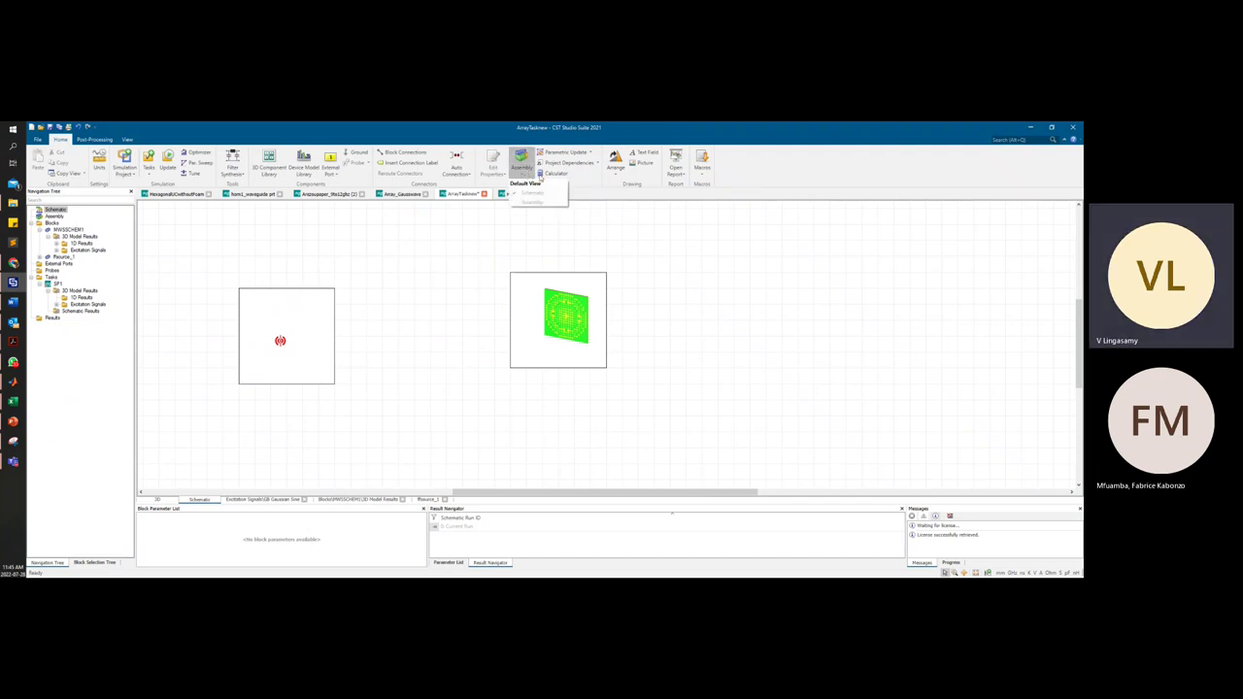
pyautogui.click(527, 161)
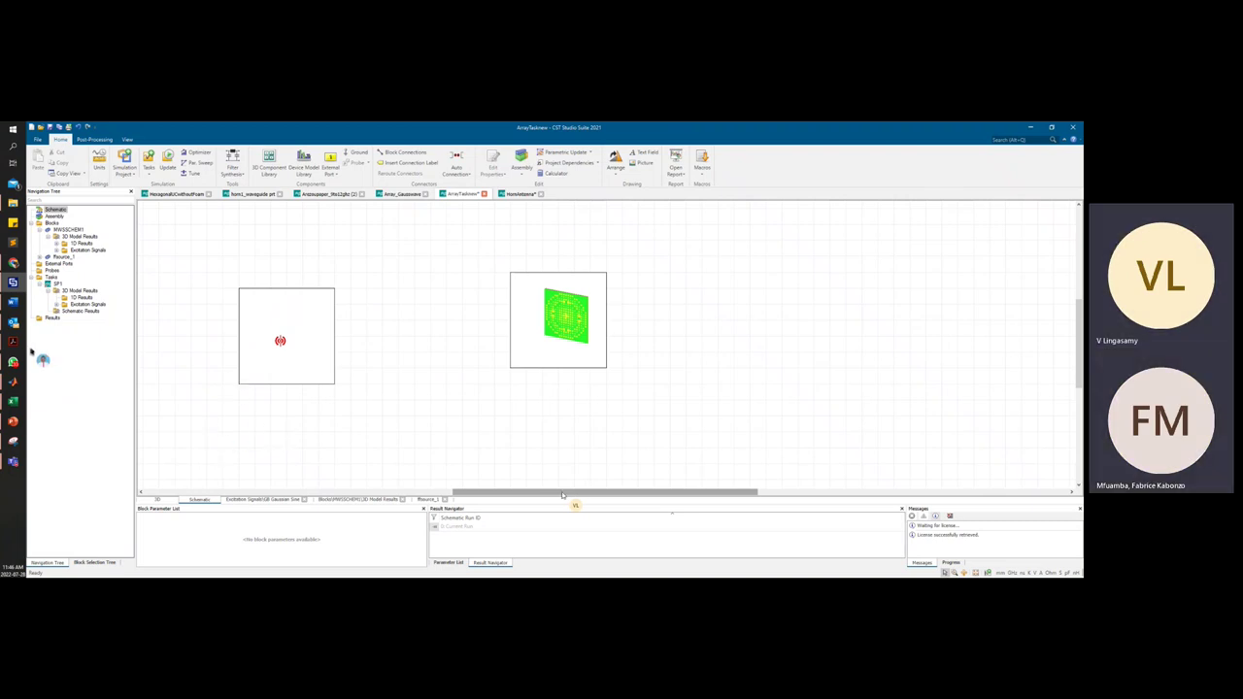
pyautogui.moveTo(13, 342)
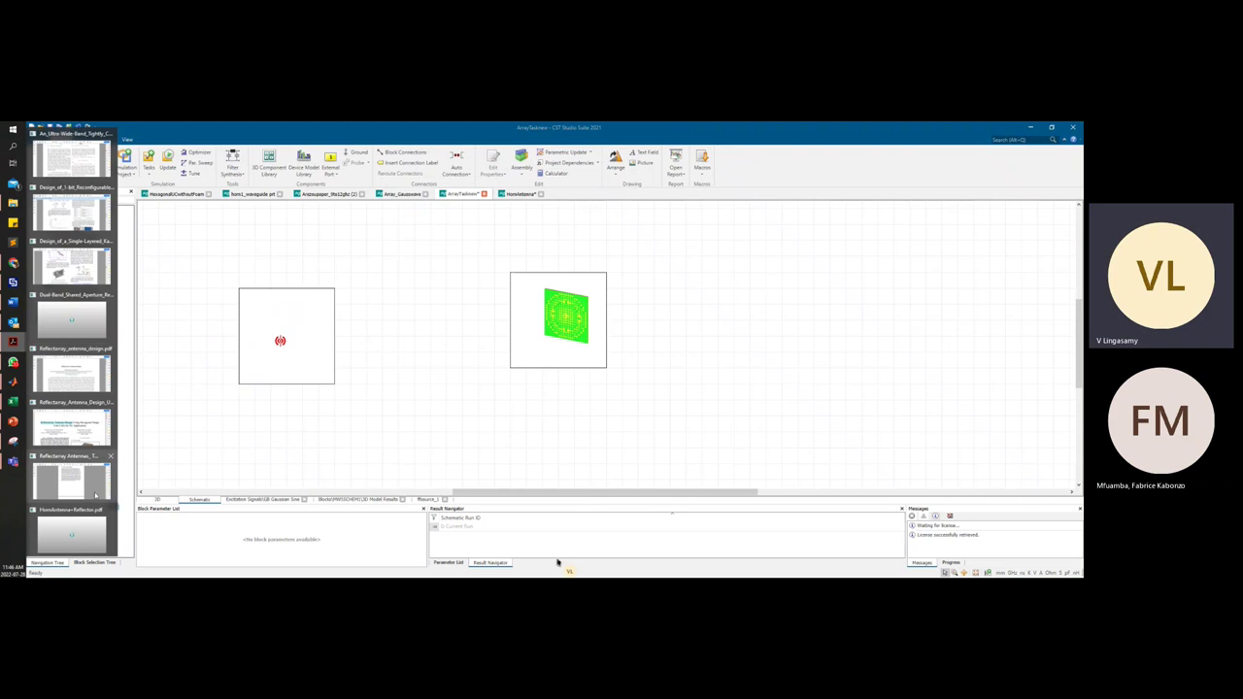
pyautogui.click(103, 546)
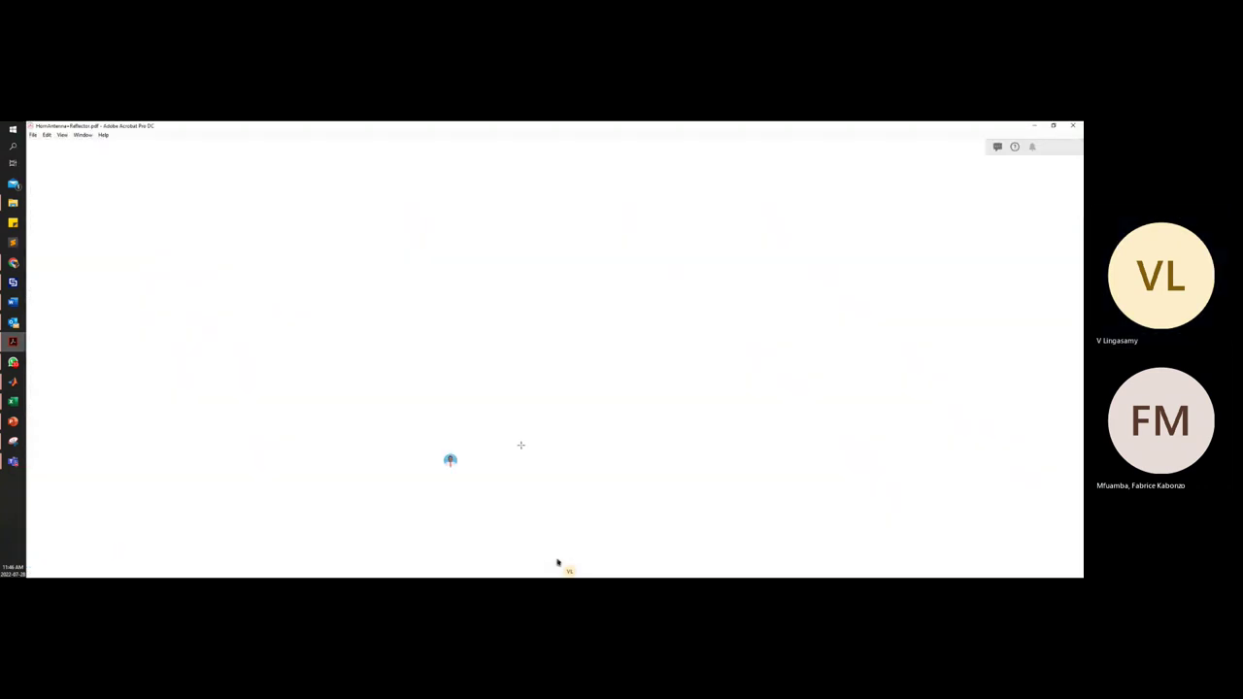